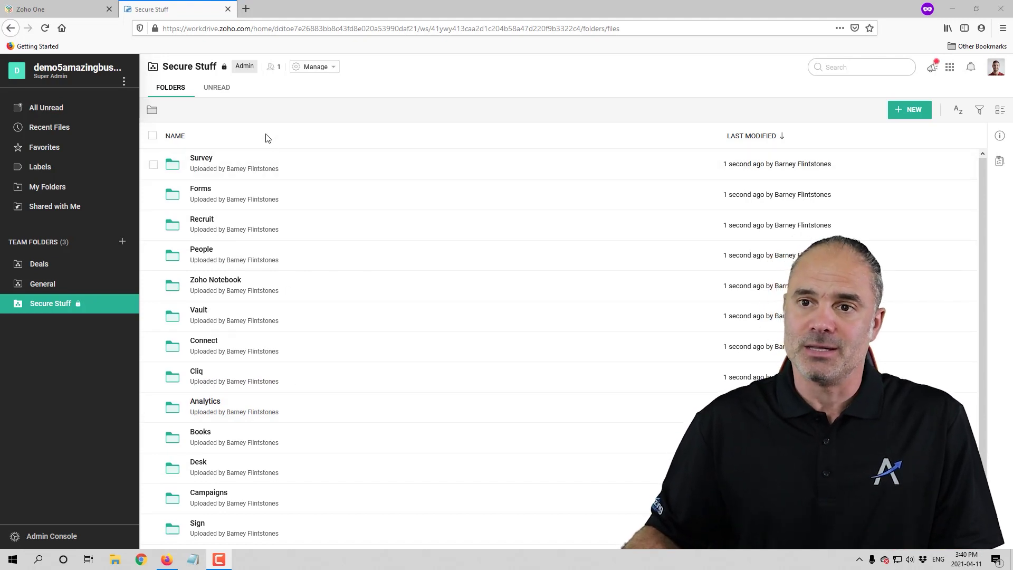
Open Zoho CRM in a new browser tab
scroll(204, 448, down, 1)
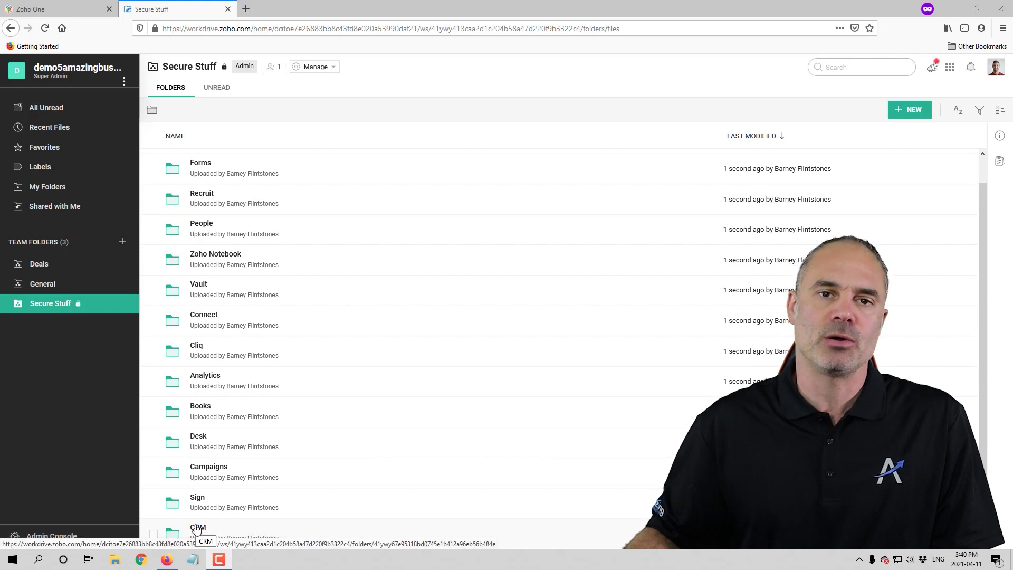
click(246, 9)
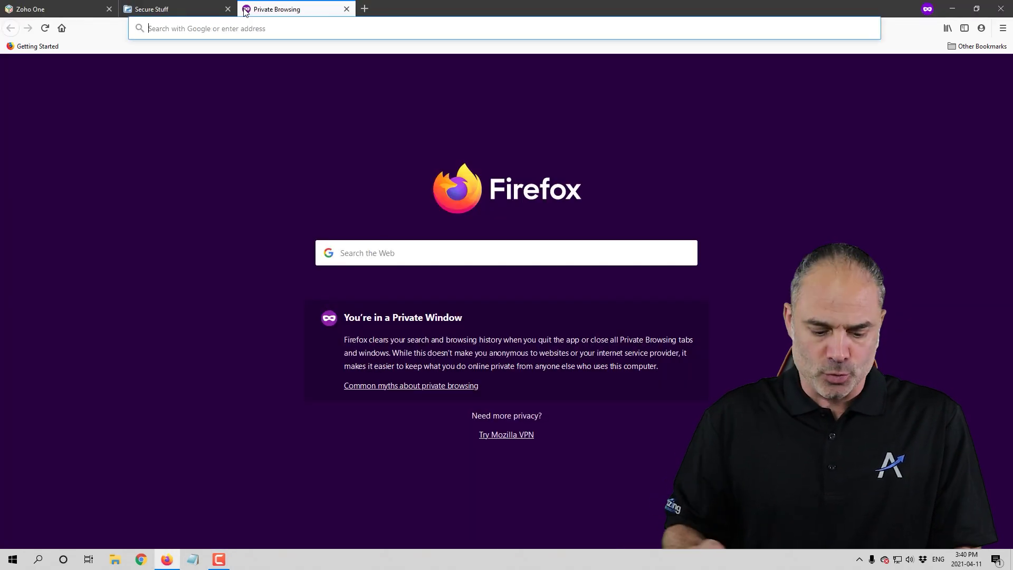
text(cem)
key(BackSpace)
text(rm)
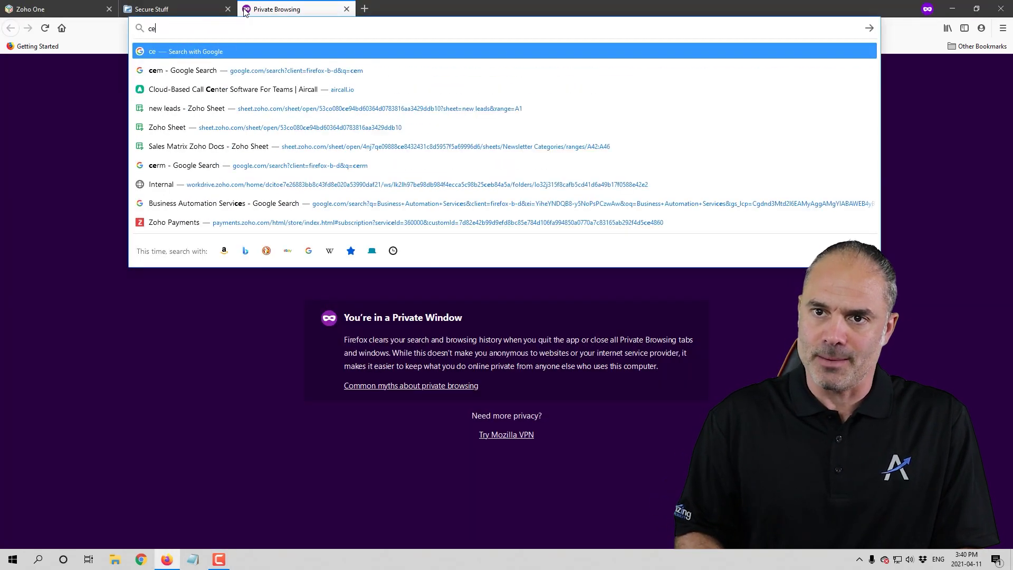
key(Return)
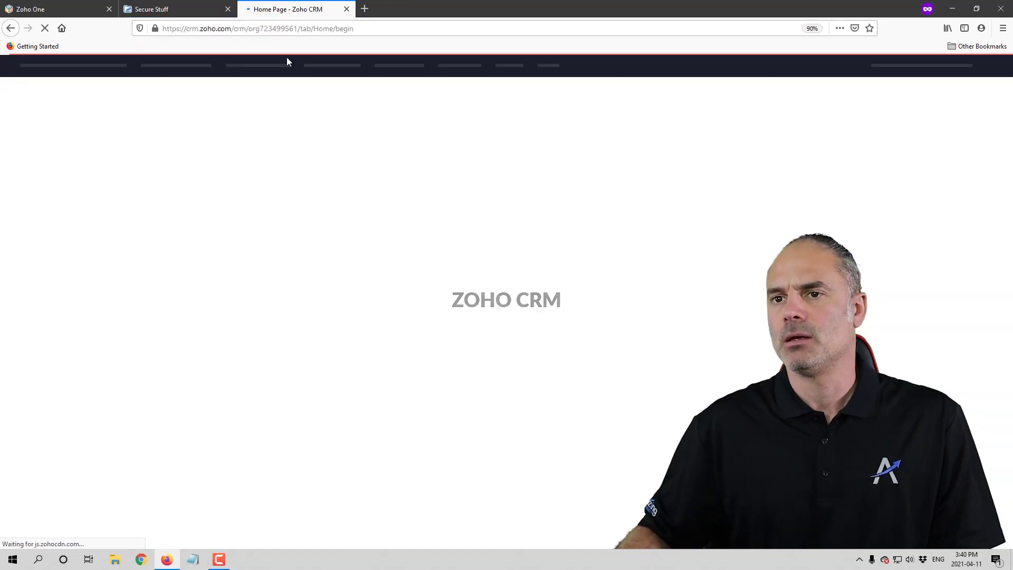
Open the Data Backup page in the CRM setup and block the site's notifications
click(976, 64)
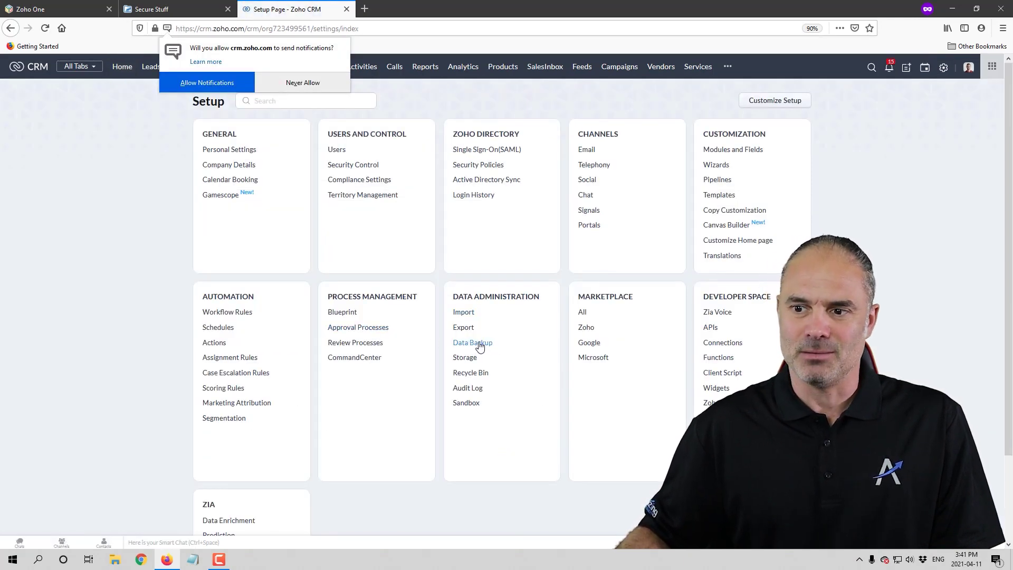
triple_click(481, 298)
click(540, 299)
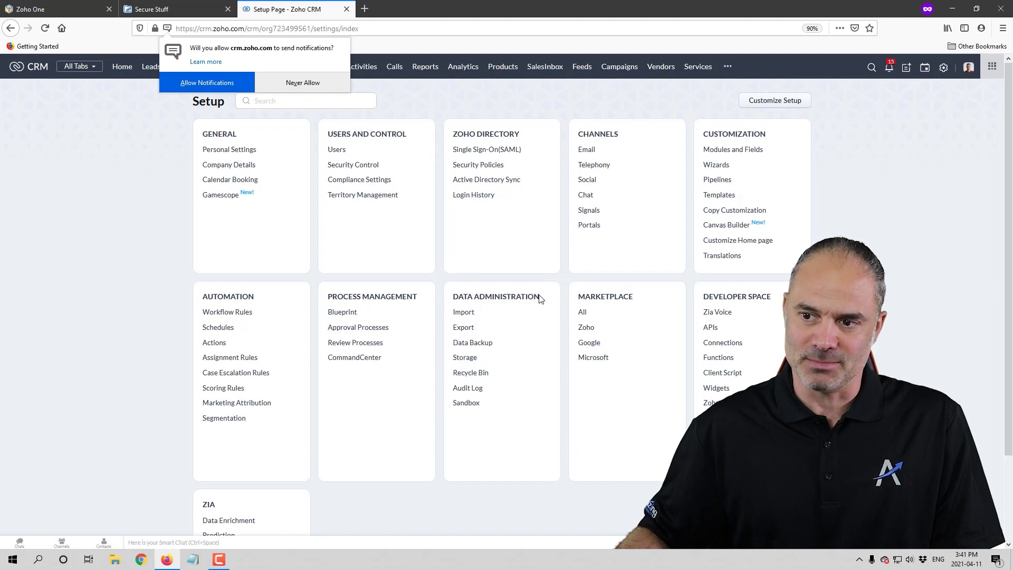
click(475, 345)
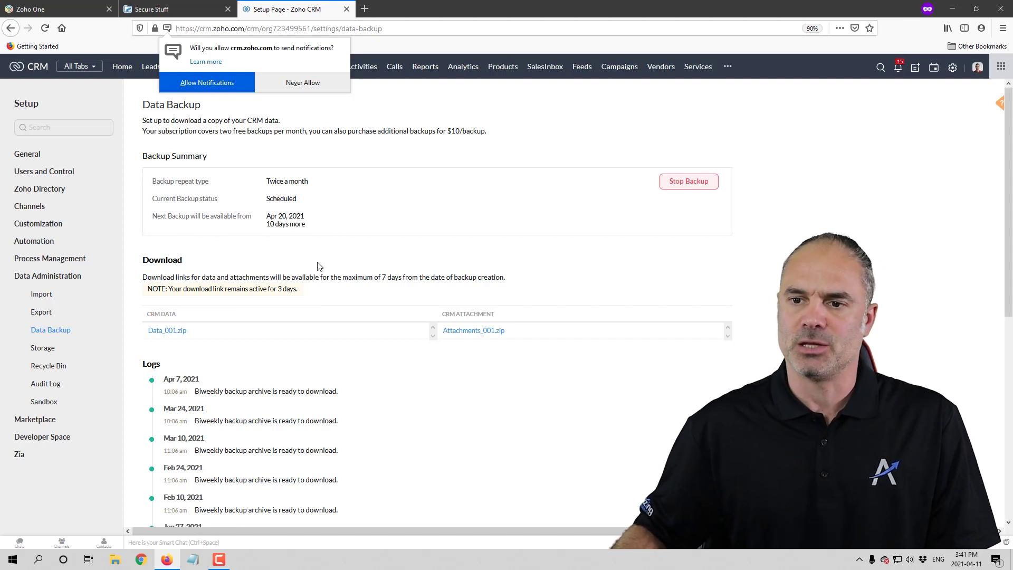
click(304, 86)
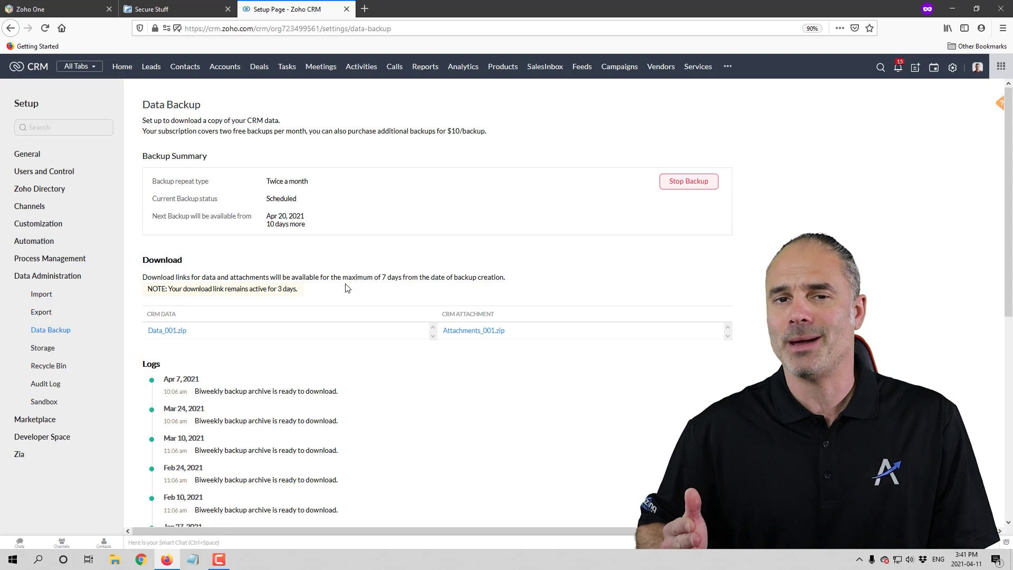
Download the backup archives Data_001.zip and Attachments_001.zip, saving both files
click(166, 331)
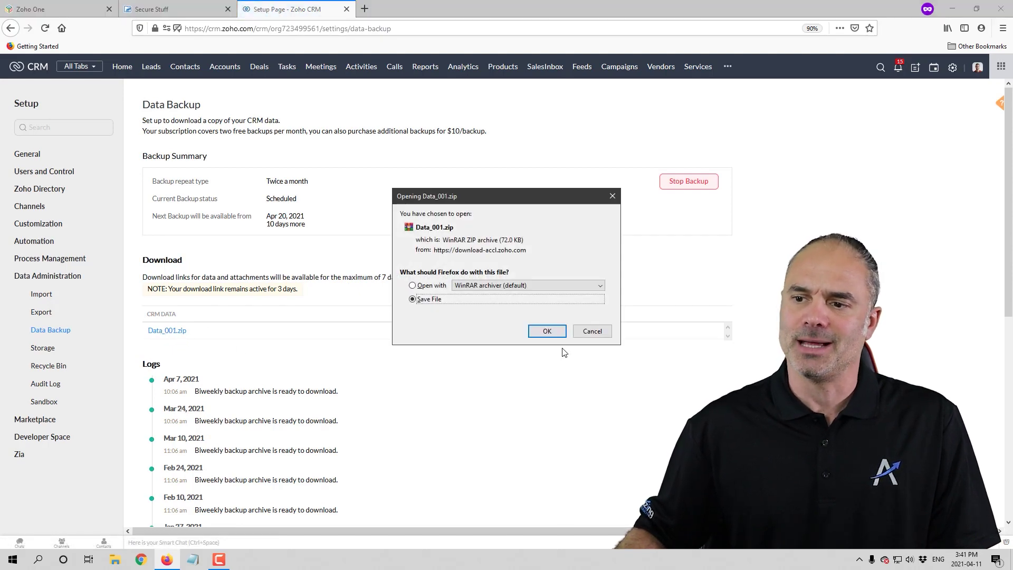
click(544, 330)
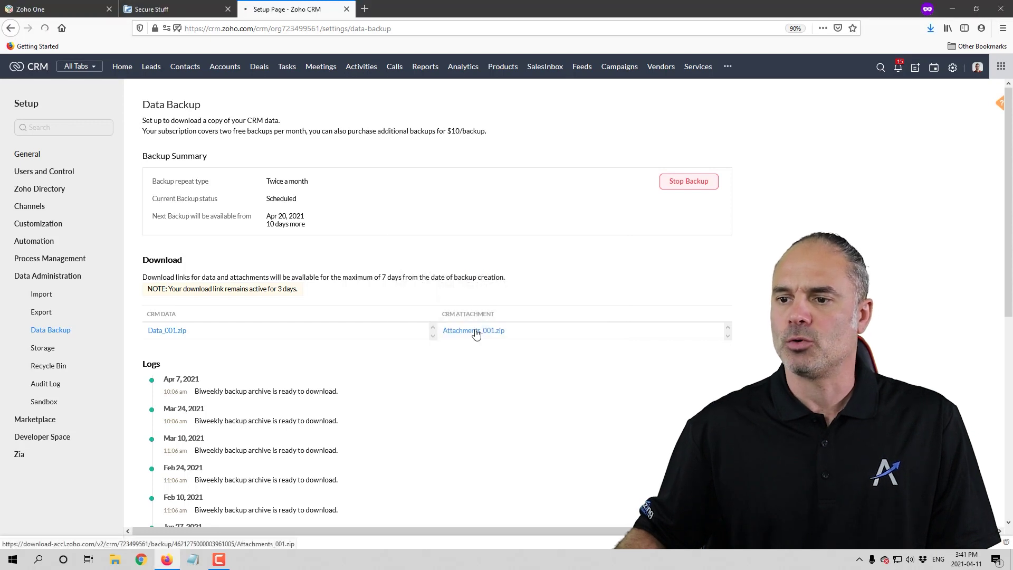
click(474, 332)
click(546, 331)
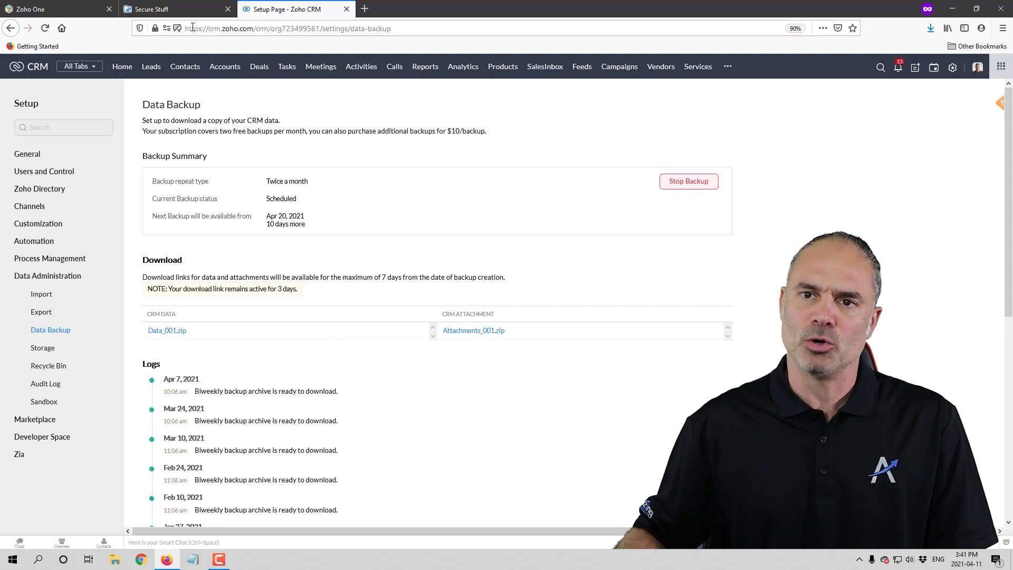
Switch to Zoho WorkDrive and open the CRM folder inside the Secure Stuff team folder
click(167, 12)
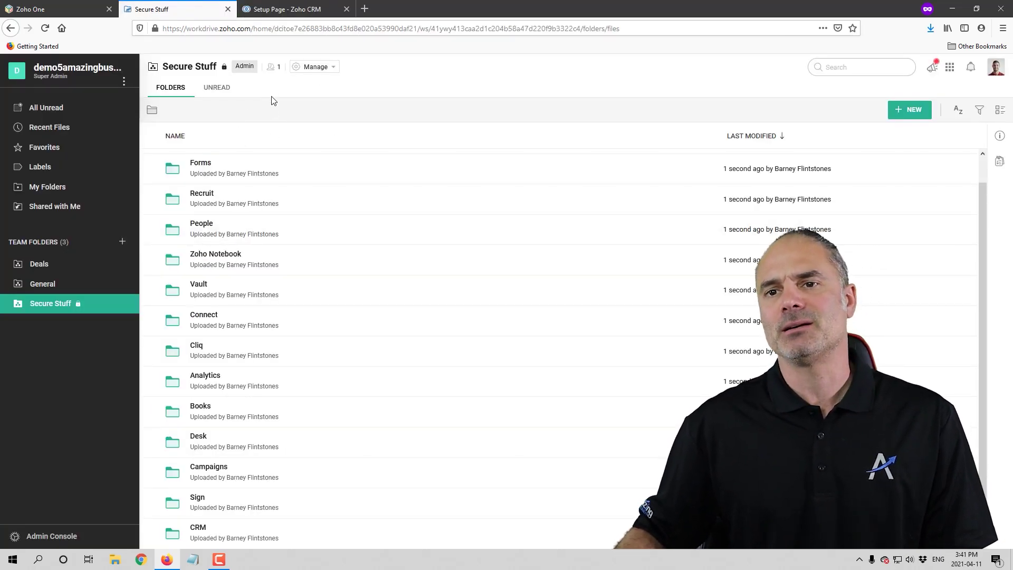
drag(198, 69, 218, 69)
right_click(217, 69)
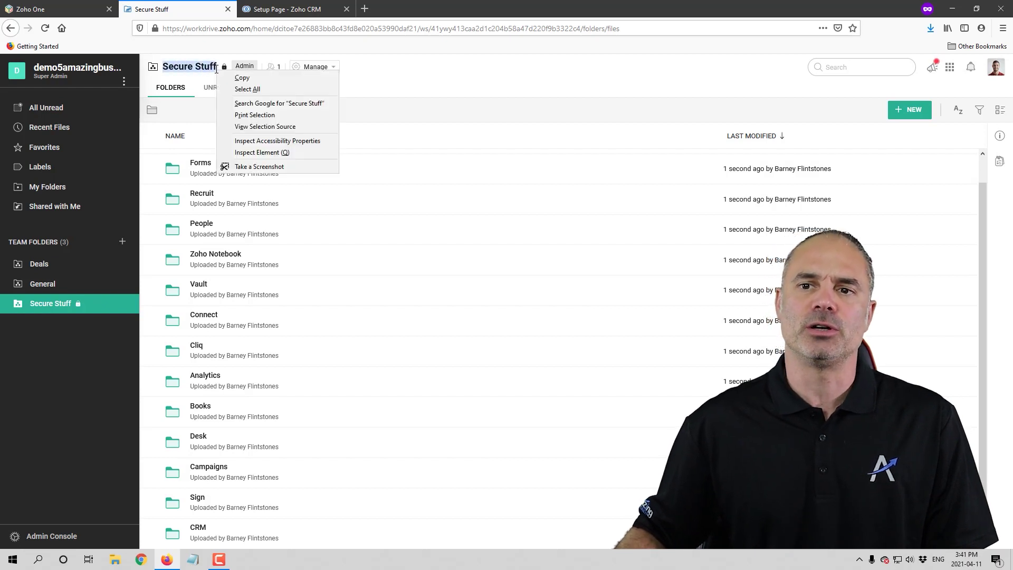
click(204, 66)
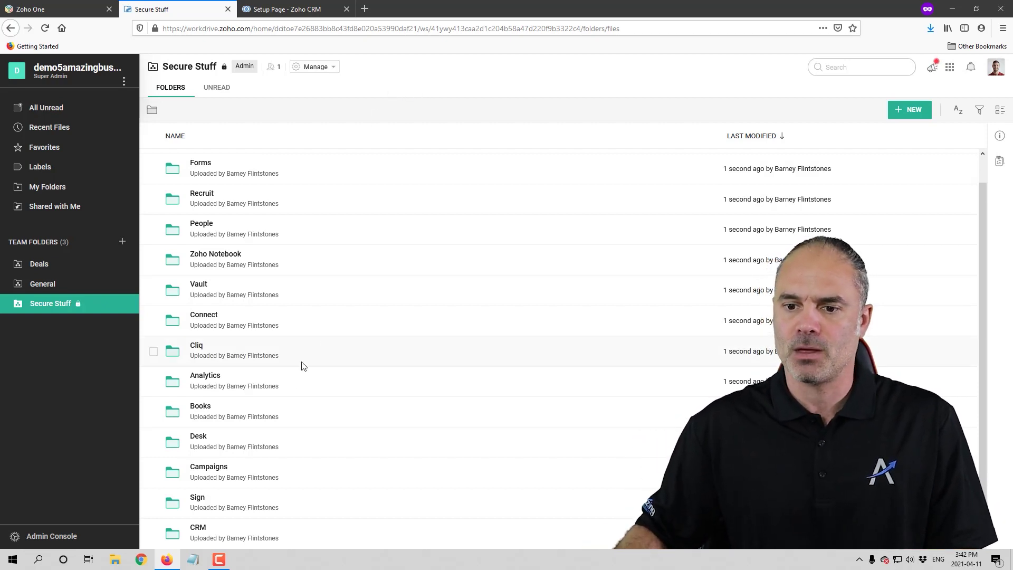
click(198, 527)
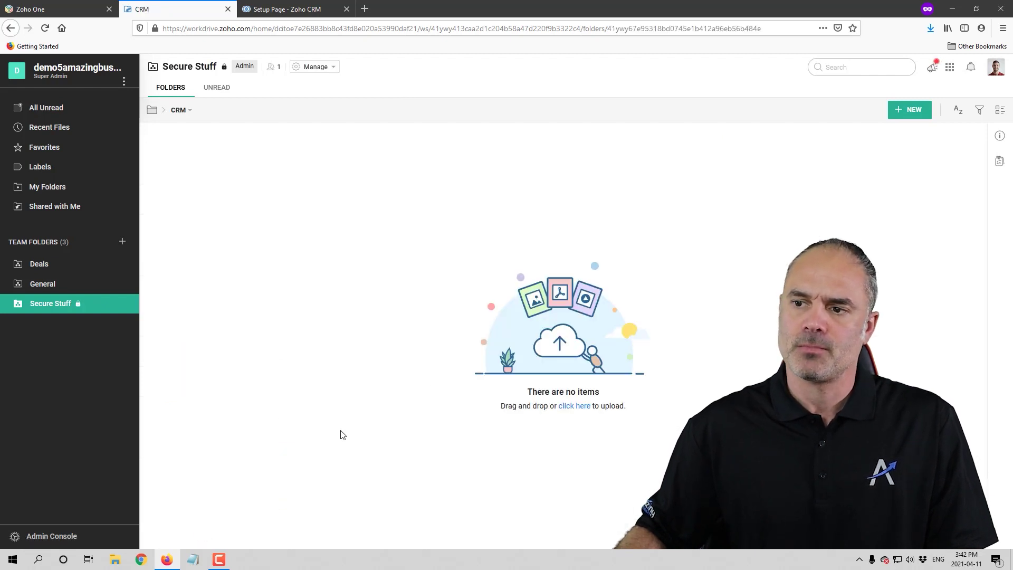
Upload Attachments_001(5) and Data_001(8) from Downloads into the CRM folder, and return to the Secure Stuff folder list
click(565, 406)
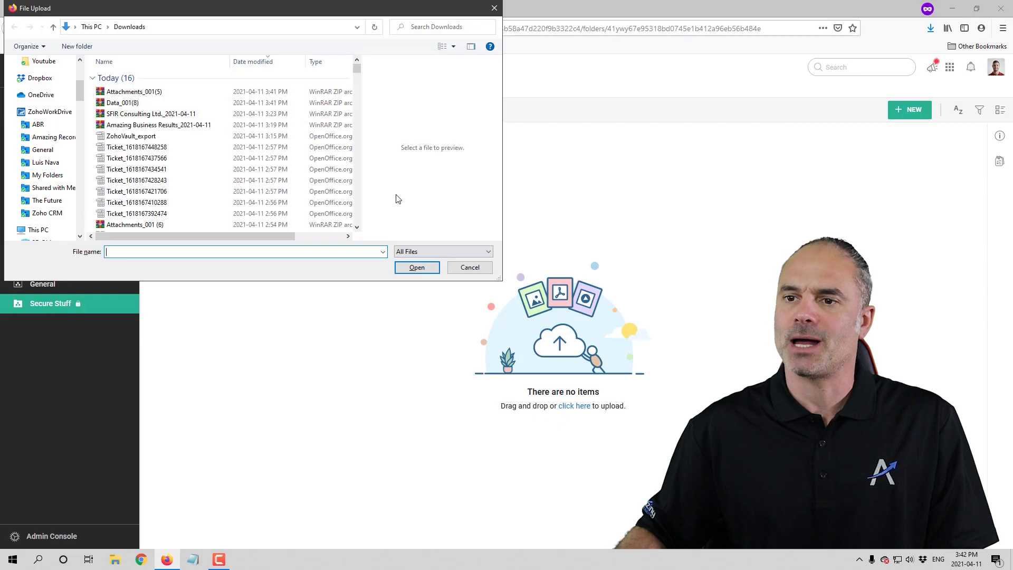
click(133, 91)
ctrl+click(122, 102)
click(422, 267)
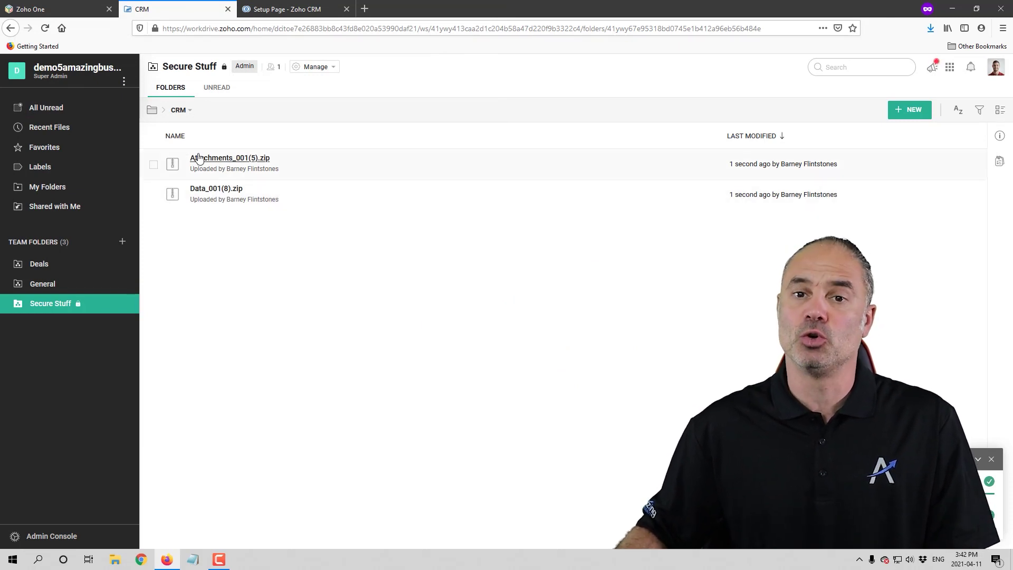
click(58, 306)
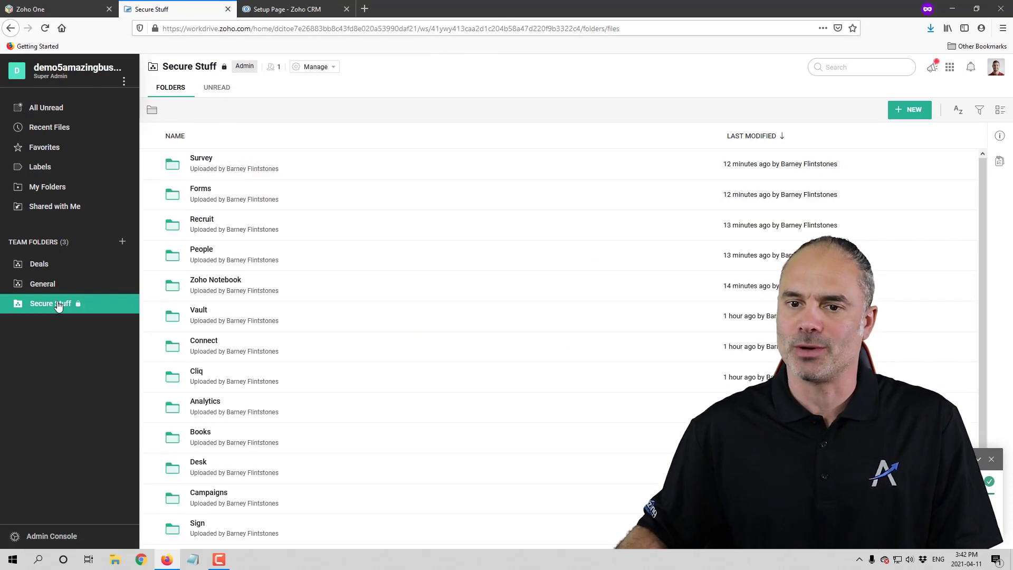
scroll(184, 449, down, 1)
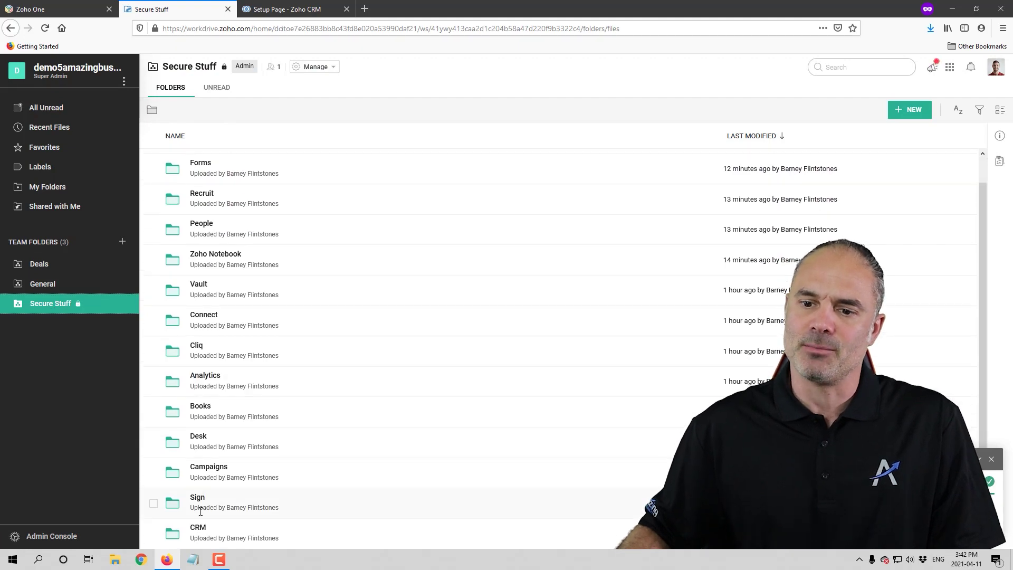
Replace the CRM page with Zoho Sign in the same browser tab
click(287, 9)
click(300, 30)
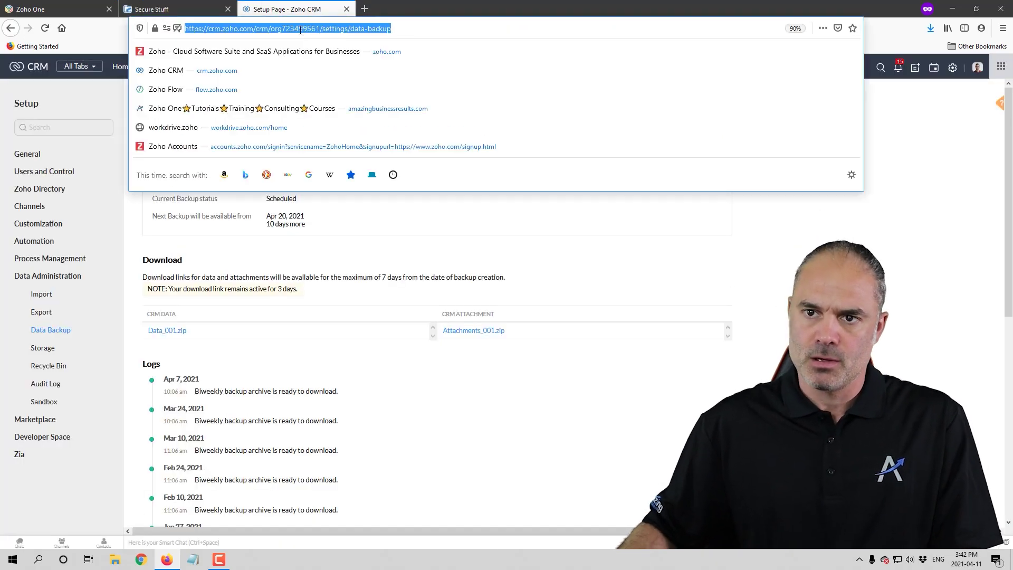
text(sign)
key(Return)
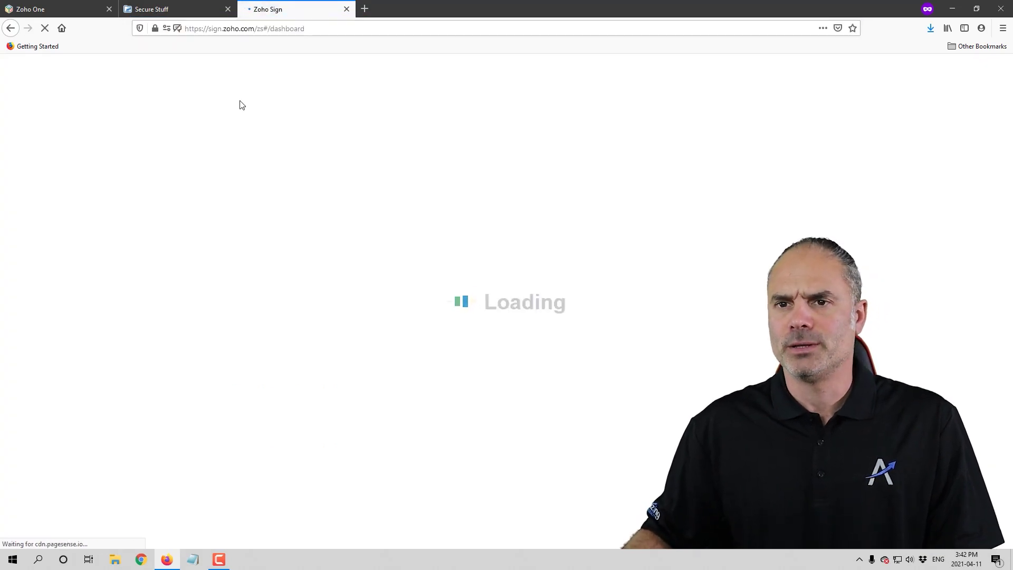
Open the Automatic cloud backup section of the account settings
mouse_move(15, 318)
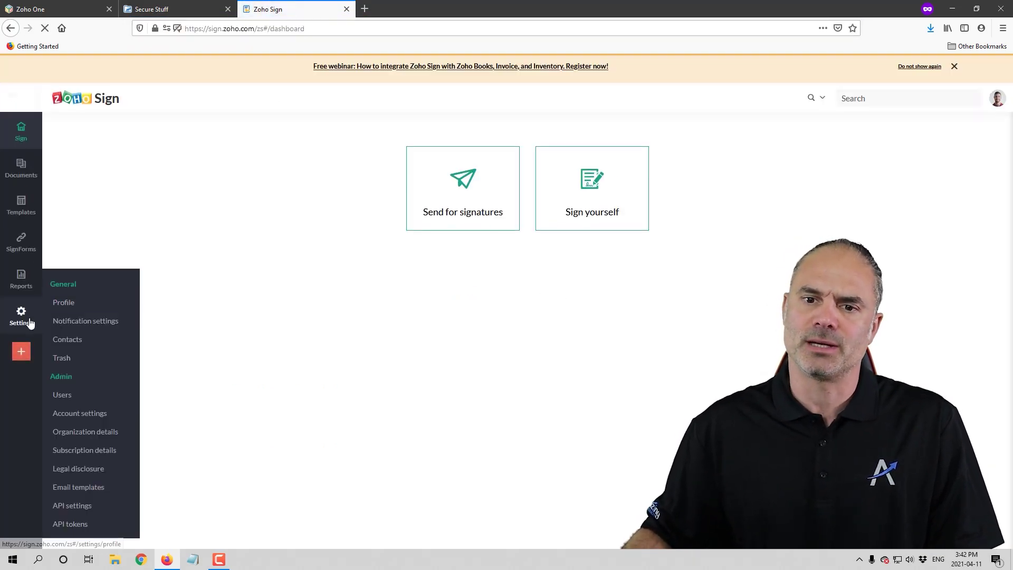
mouse_move(21, 351)
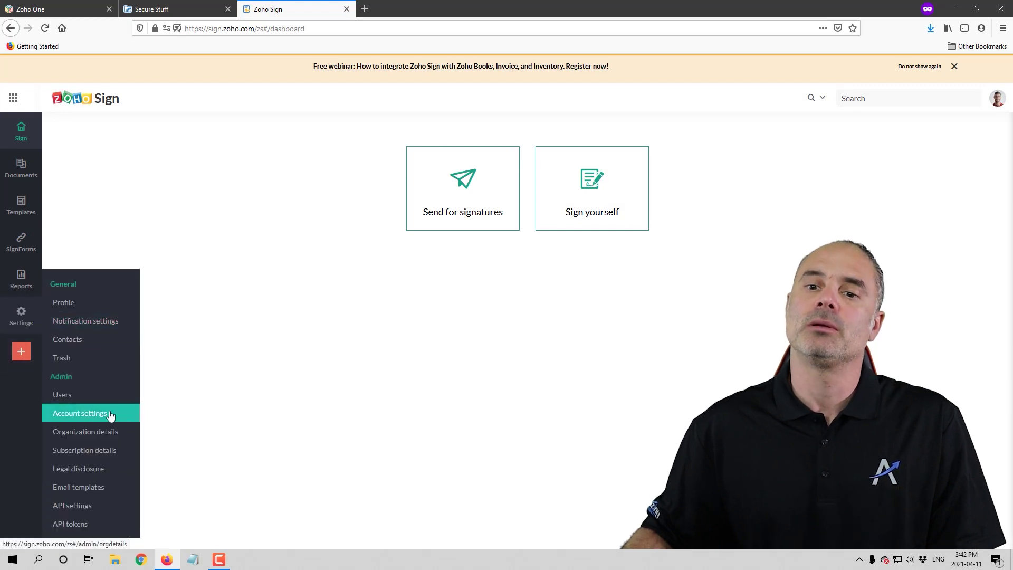
click(100, 417)
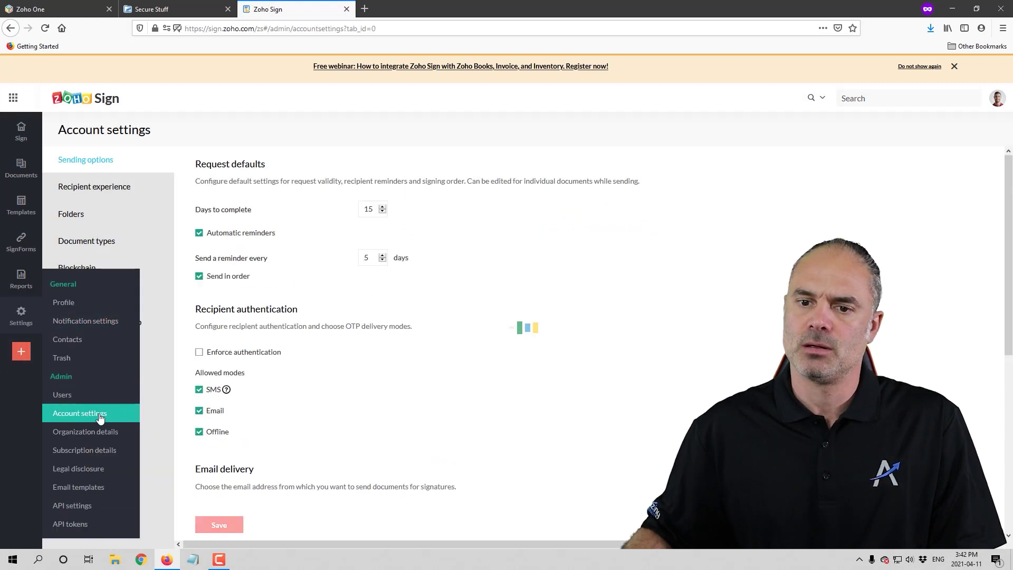
scroll(259, 384, down, 5)
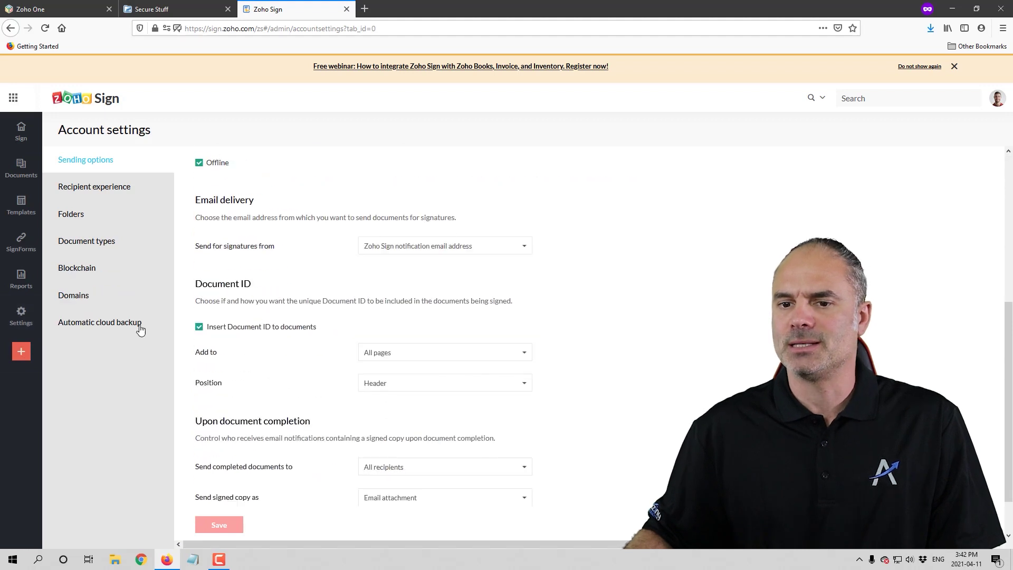
click(106, 321)
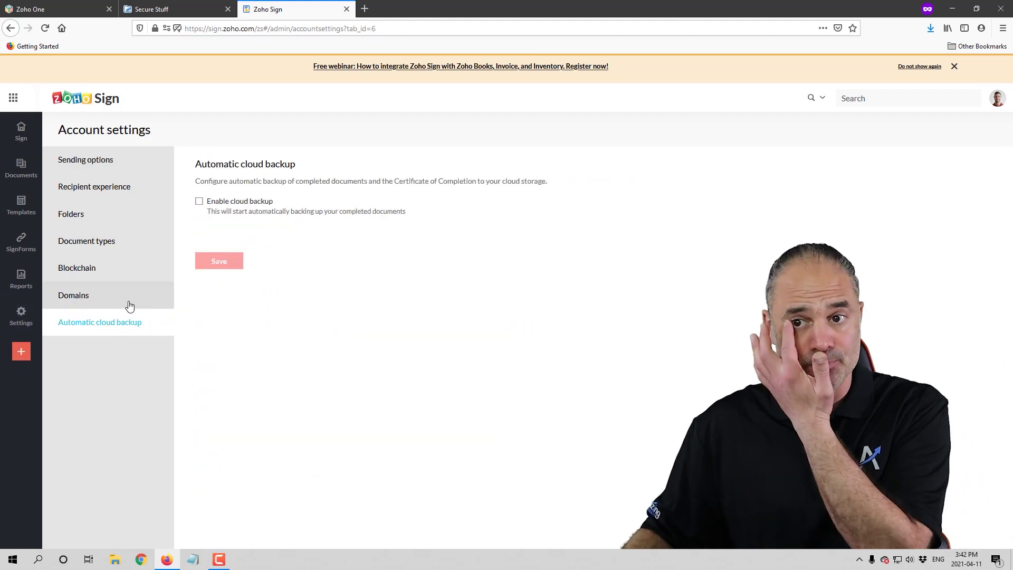
Enable and save cloud backup to the Sign folder of Secure Stuff in Zoho WorkDrive, including the Certificate of Completion
click(199, 202)
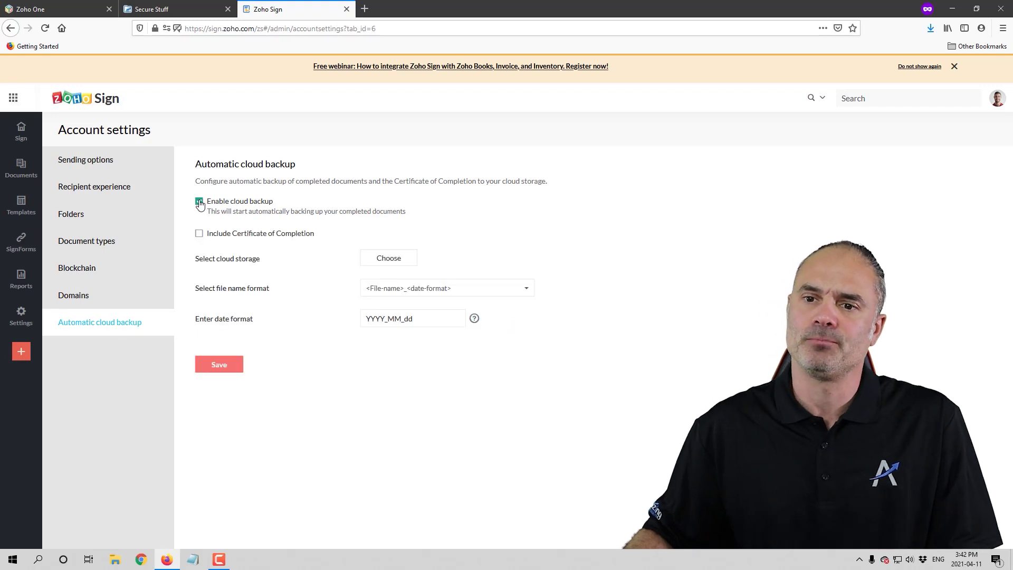
click(406, 261)
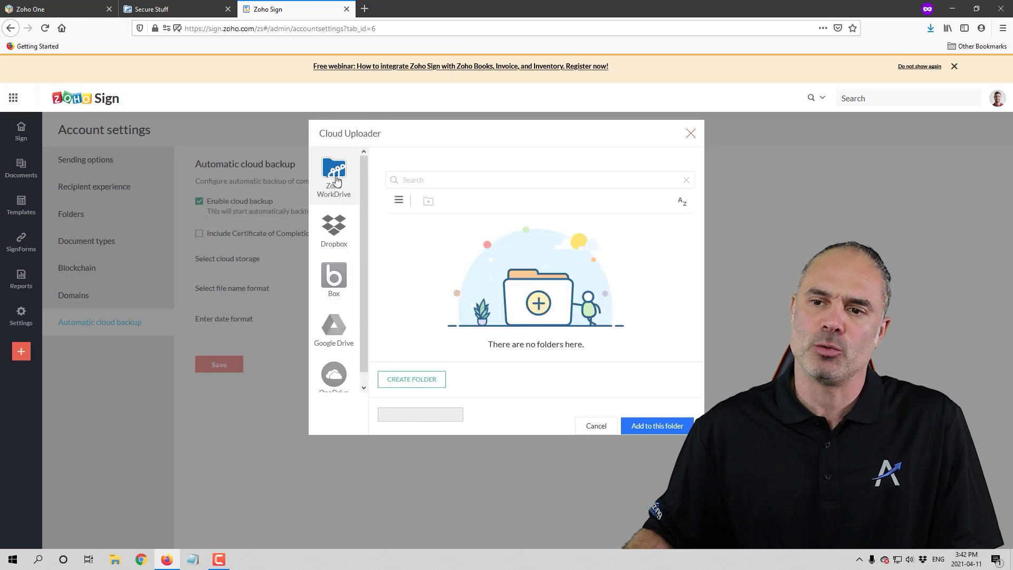
click(399, 200)
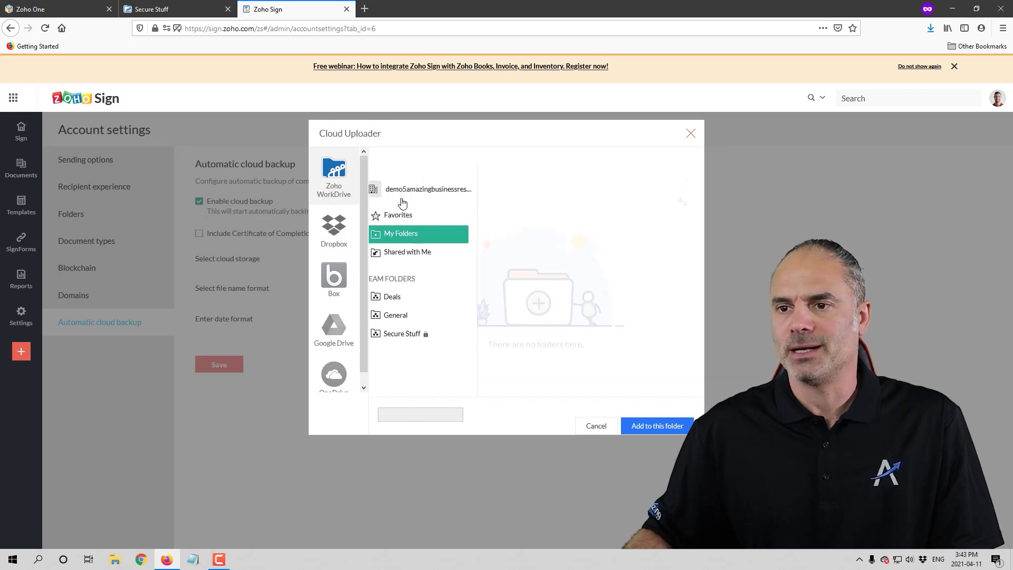
click(414, 333)
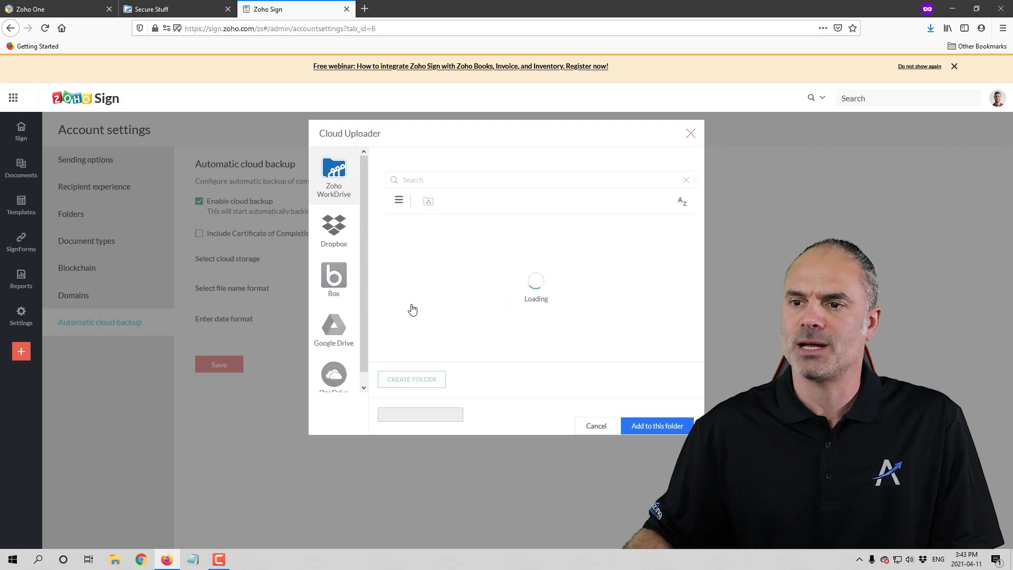
scroll(422, 306, down, 5)
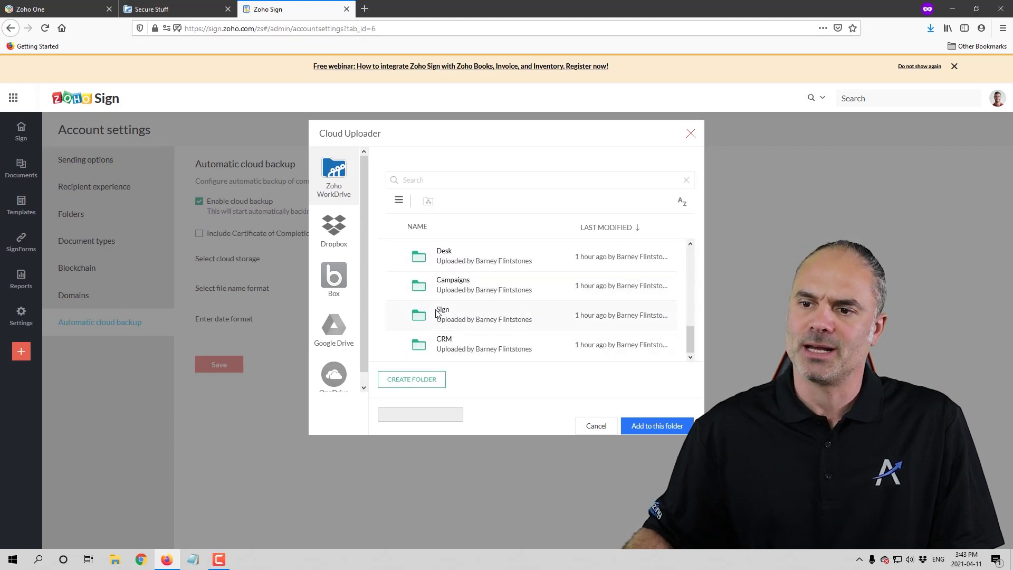
double_click(446, 311)
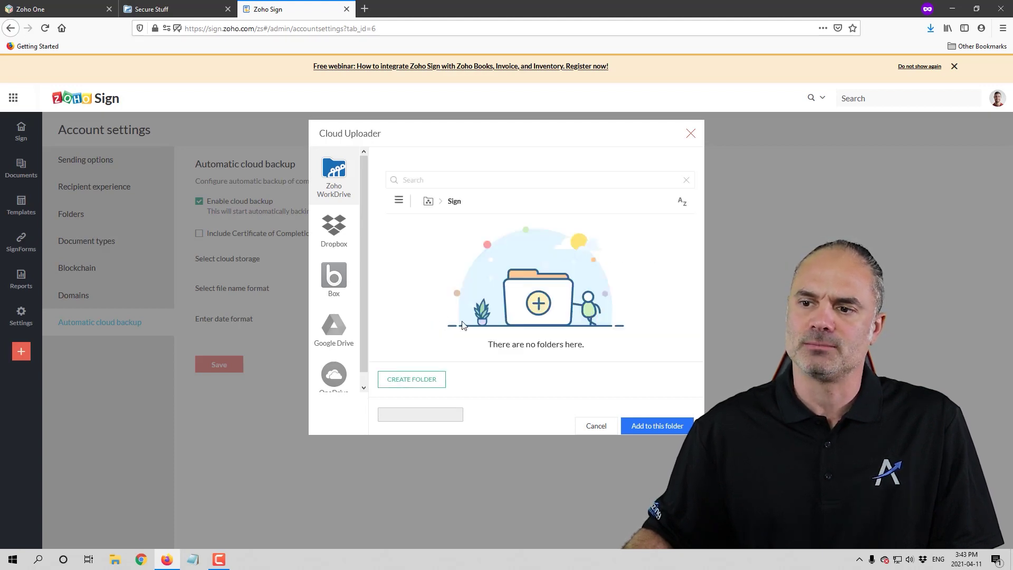
click(666, 425)
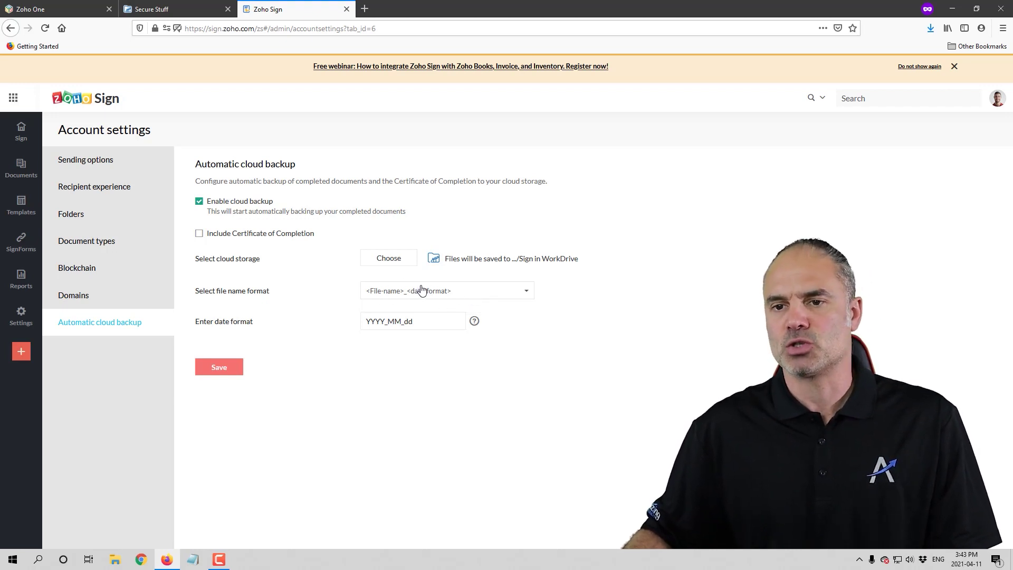
click(199, 233)
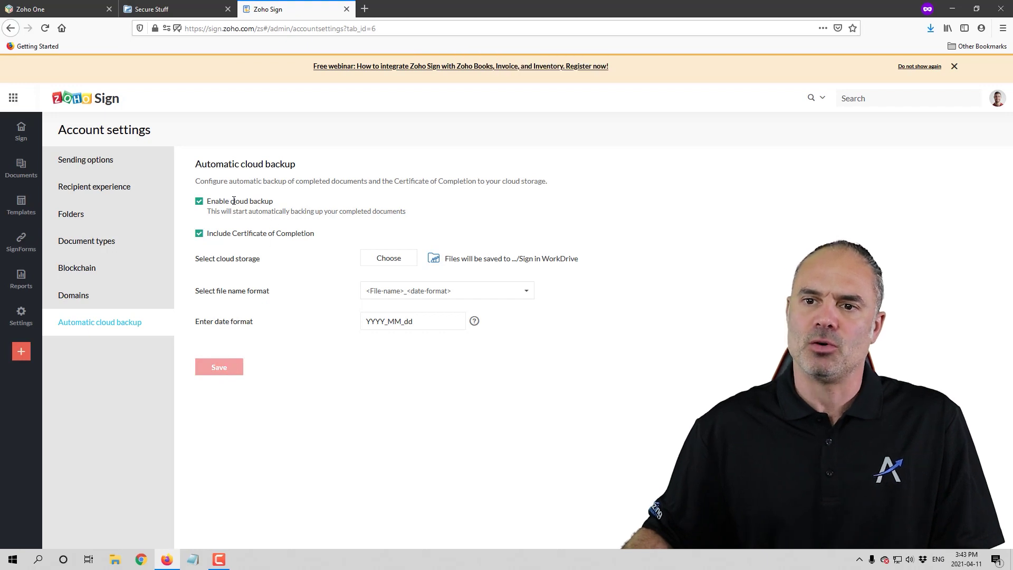
Check the Secure Stuff folder list in WorkDrive, and open Zoho Campaigns in a new browser tab
key(ctrl+shift+Tab)
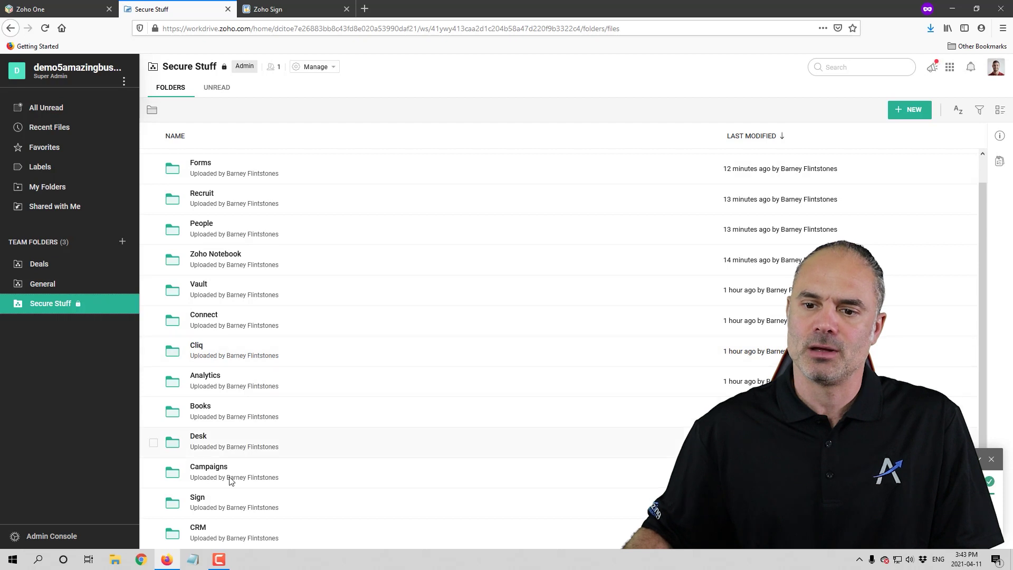
click(196, 499)
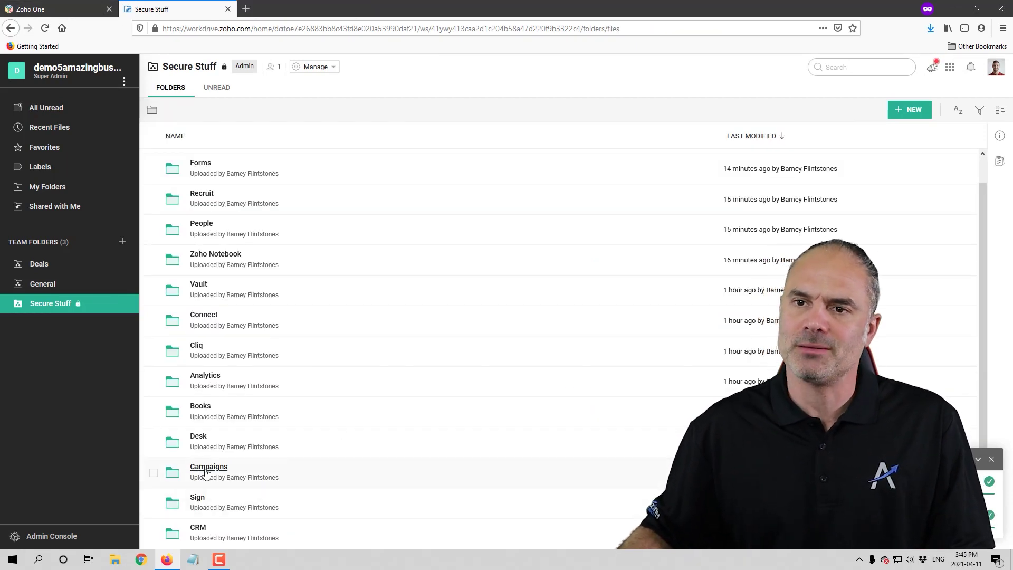
click(246, 9)
text(cama)
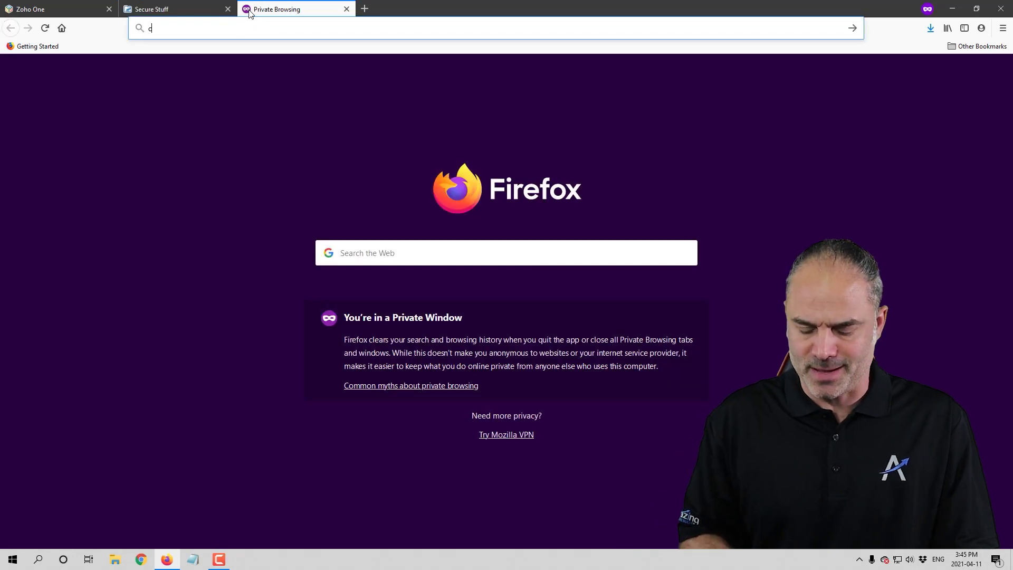
key(BackSpace)
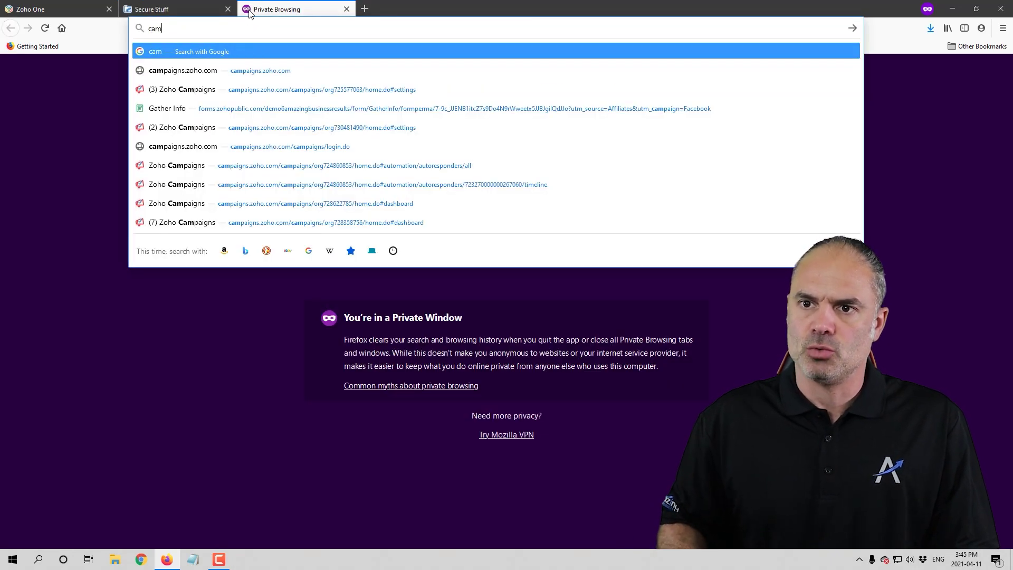
key(Down)
key(Return)
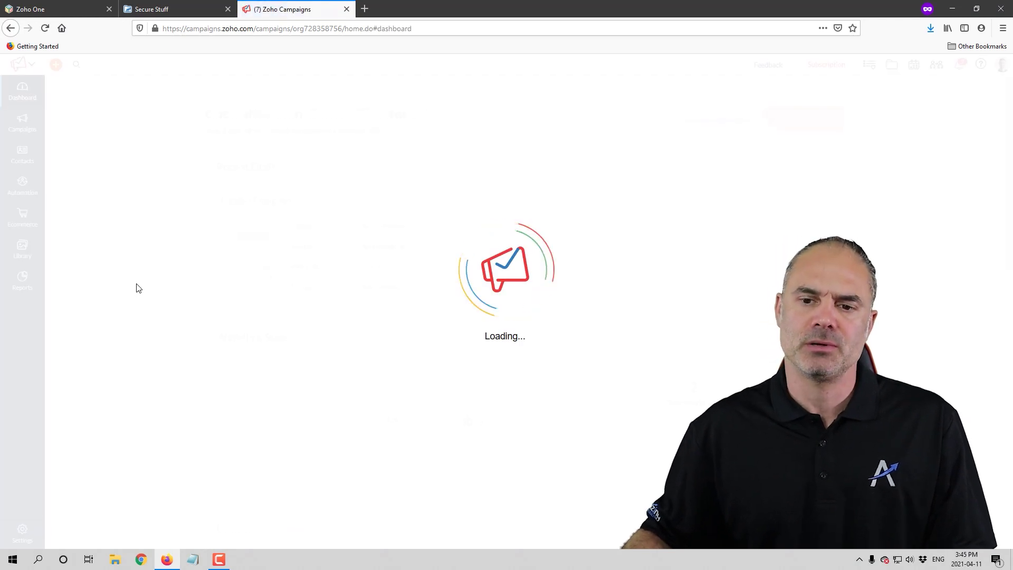
Open the Campaigns settings and check the Data Administration section for a backup option
click(21, 534)
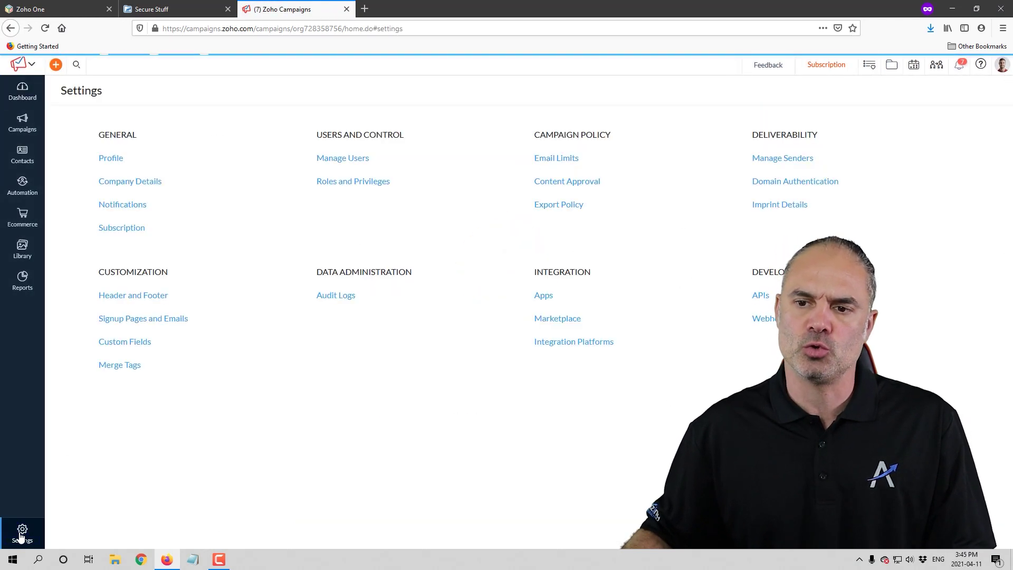
drag(317, 272, 415, 274)
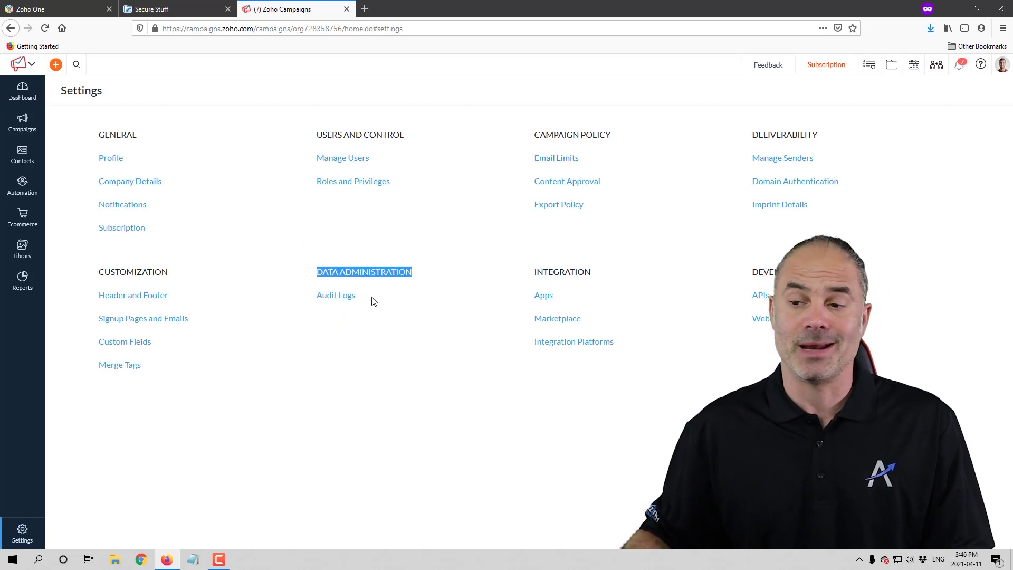
click(275, 263)
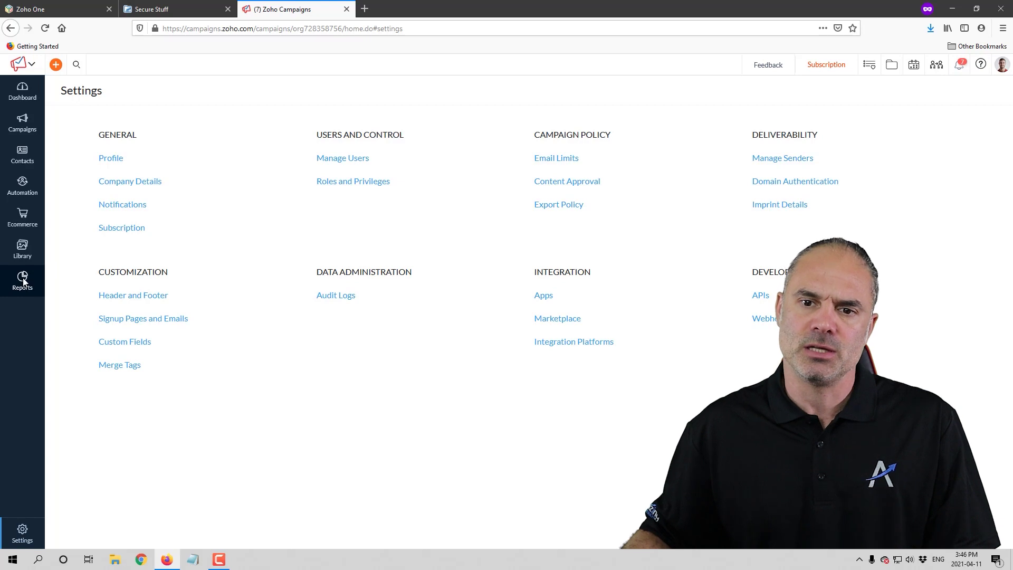
Open the Export Reports page from the sent campaigns reports to see the available export options
mouse_move(22, 278)
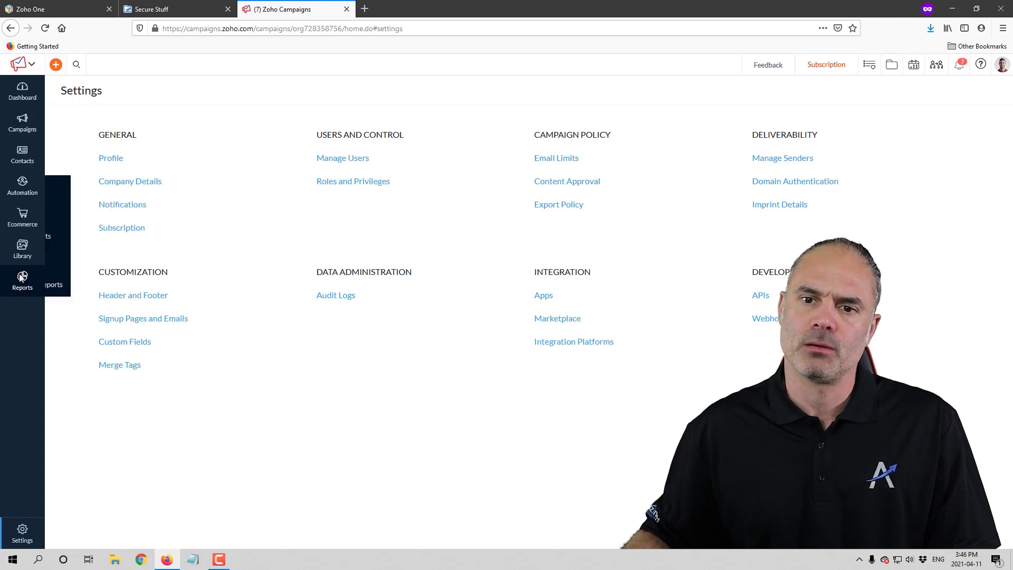
click(100, 190)
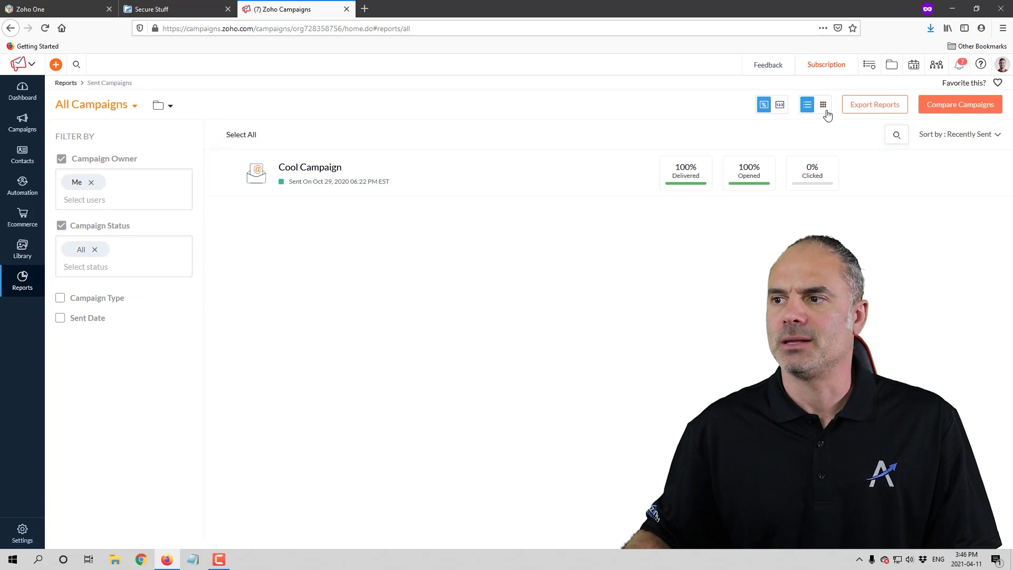
click(877, 106)
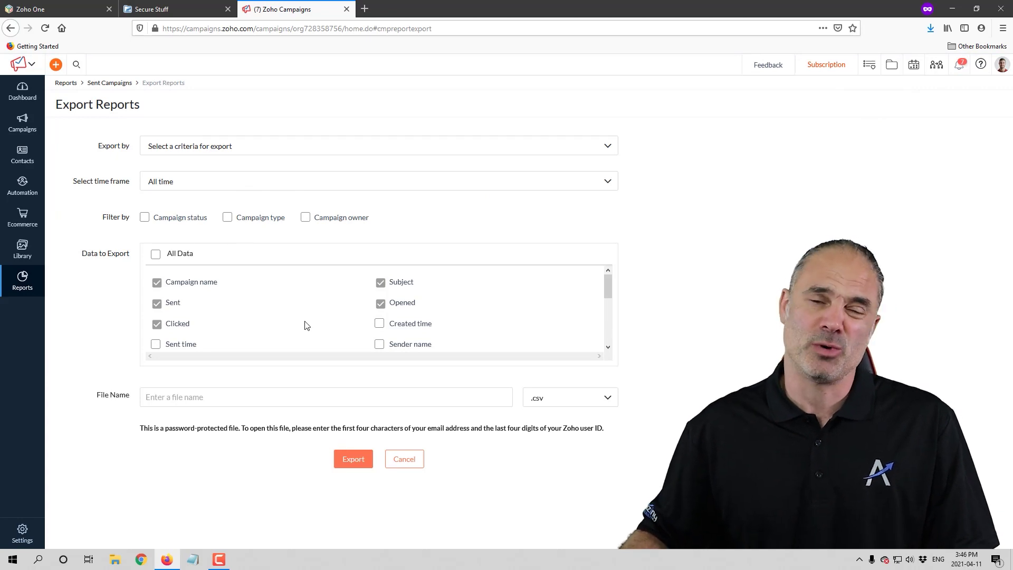
Replace the Campaigns page with Zoho Desk at desk.zoho.com in the same browser tab
click(169, 9)
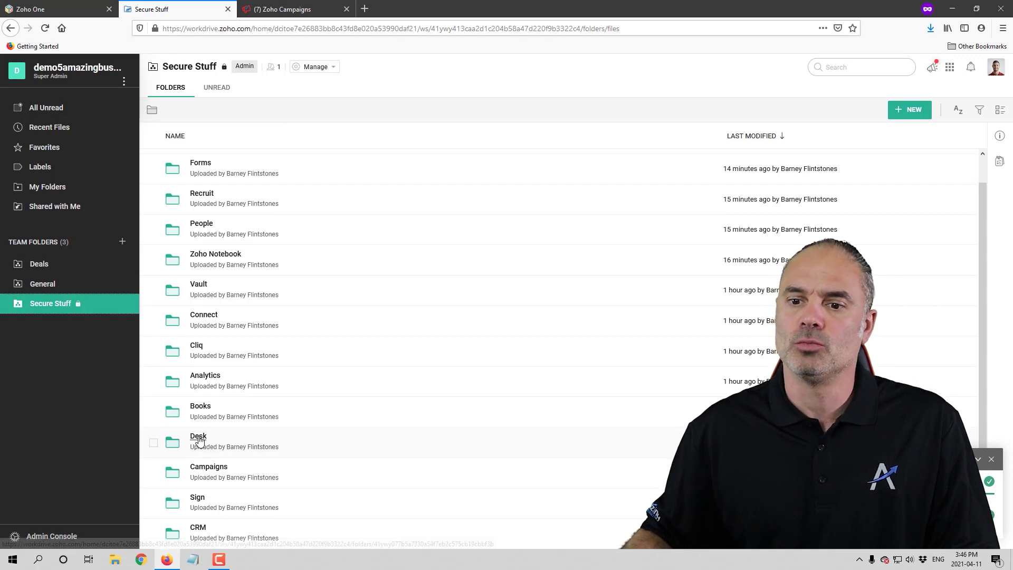
click(295, 9)
click(316, 27)
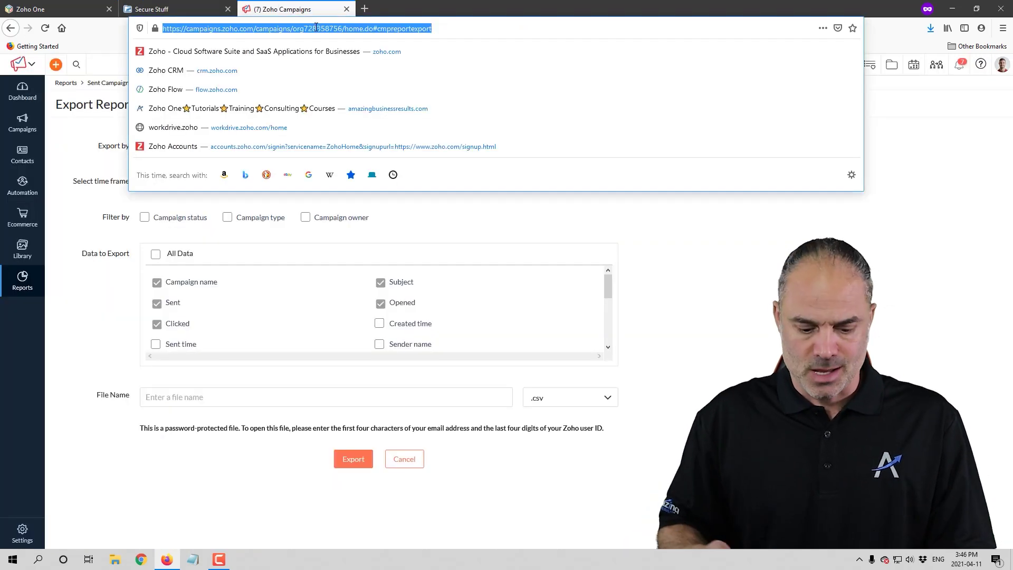
text(desk.zoho.com/)
key(Return)
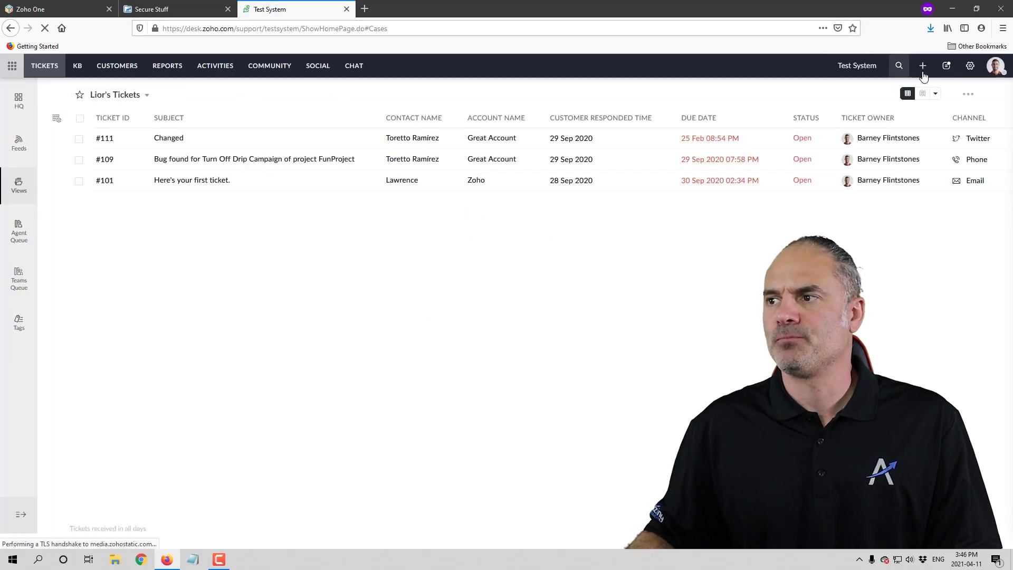
Open the Export page under Data Administration in the Desk setup
click(969, 67)
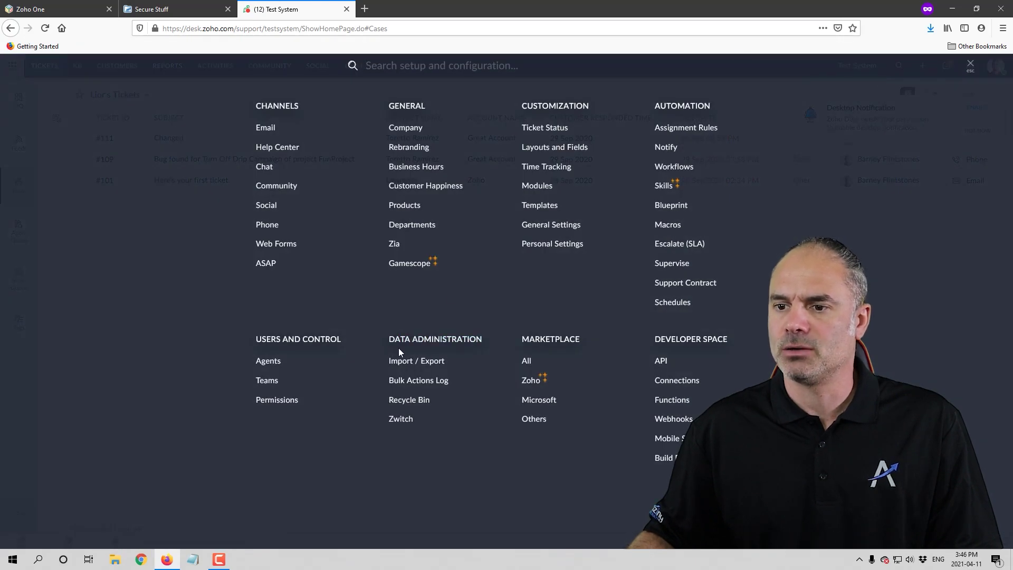
click(431, 361)
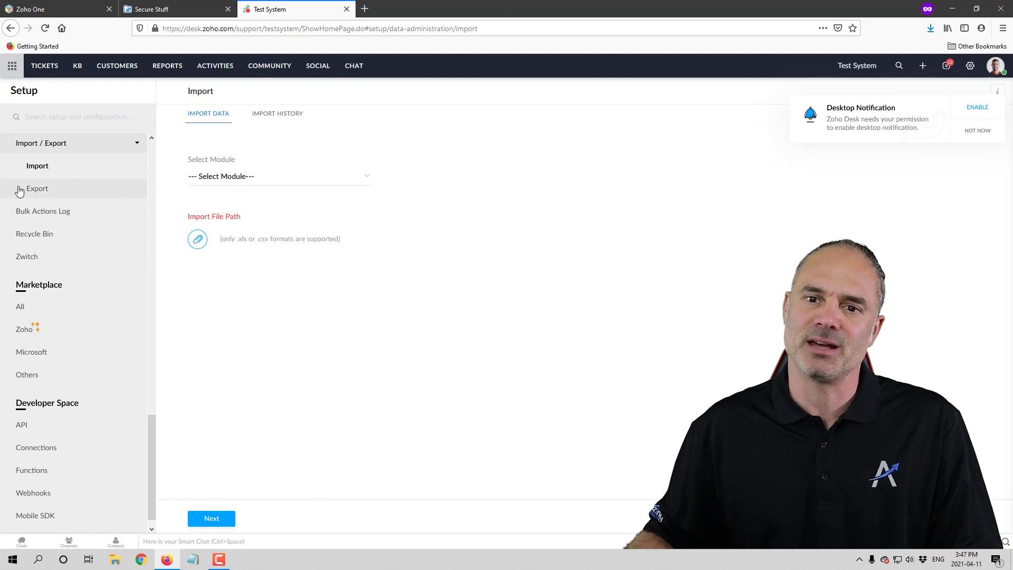
click(43, 194)
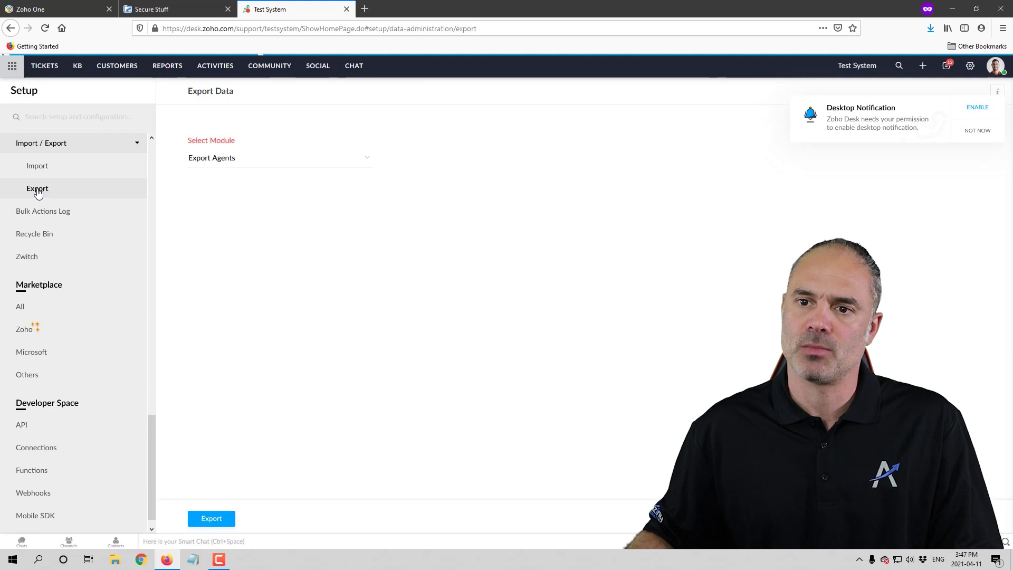
Export the tickets module with the All Tickets view, and save the CSV file to the computer
click(217, 162)
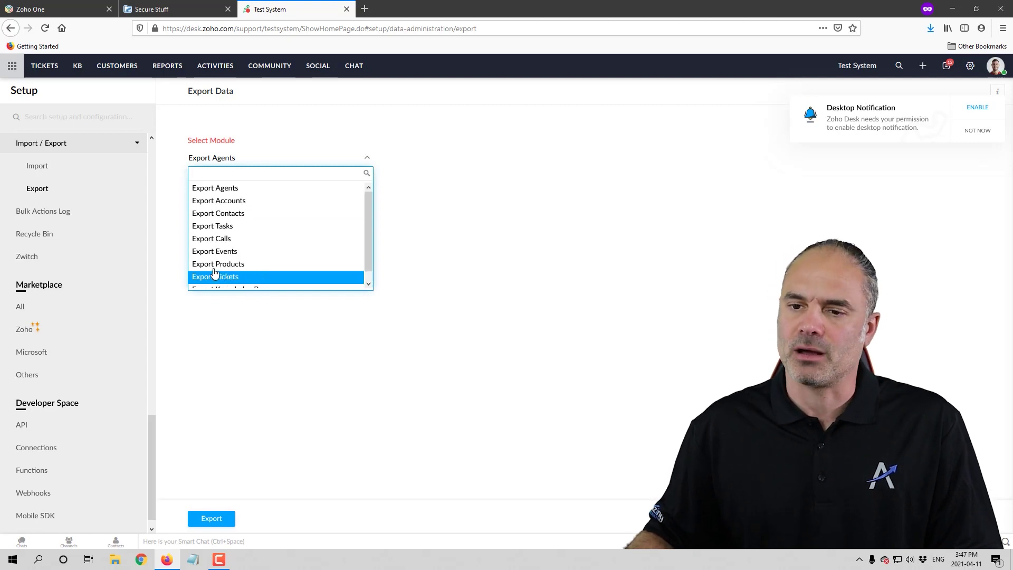
click(243, 280)
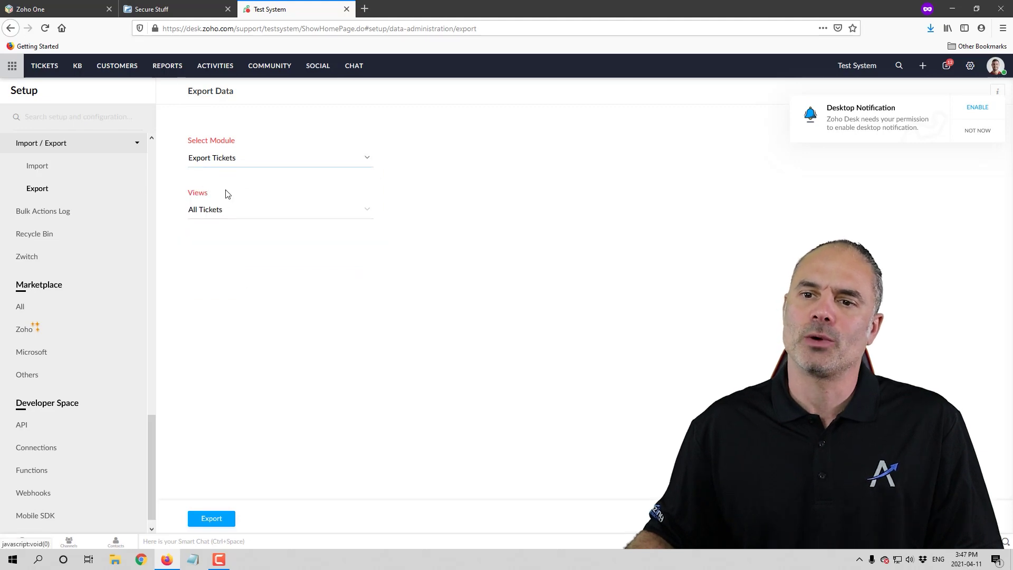
click(209, 210)
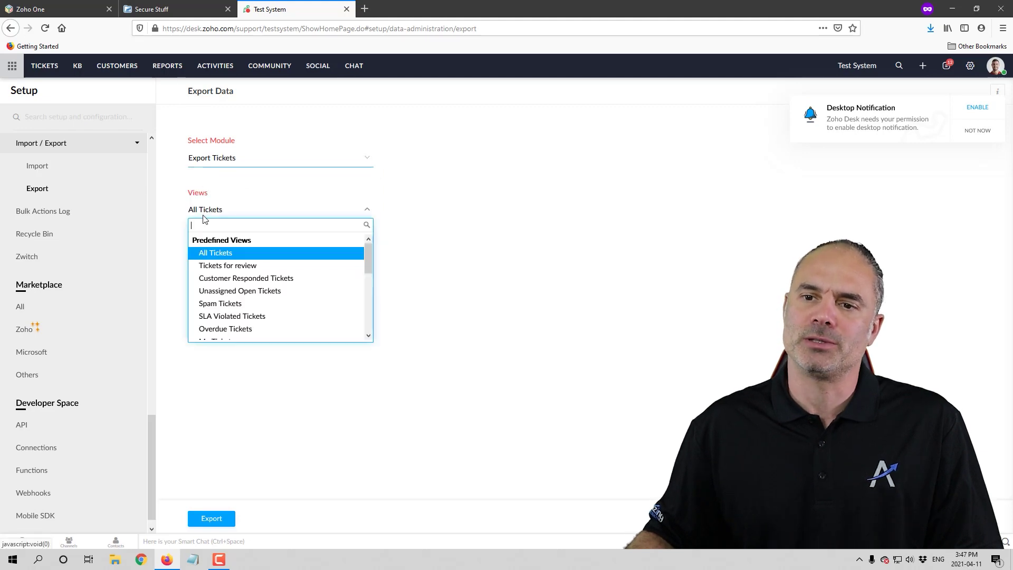
click(223, 253)
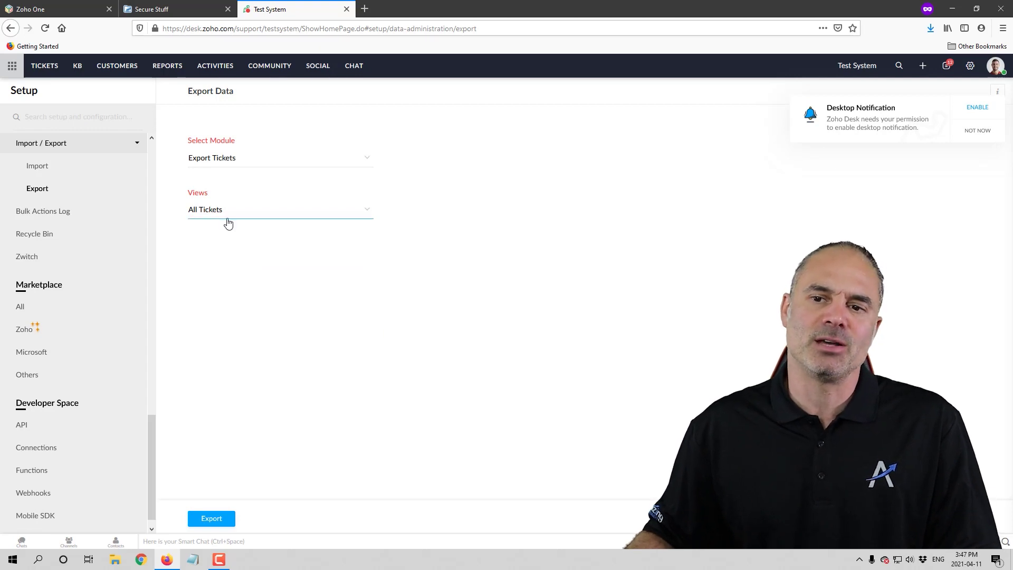
click(211, 517)
click(425, 298)
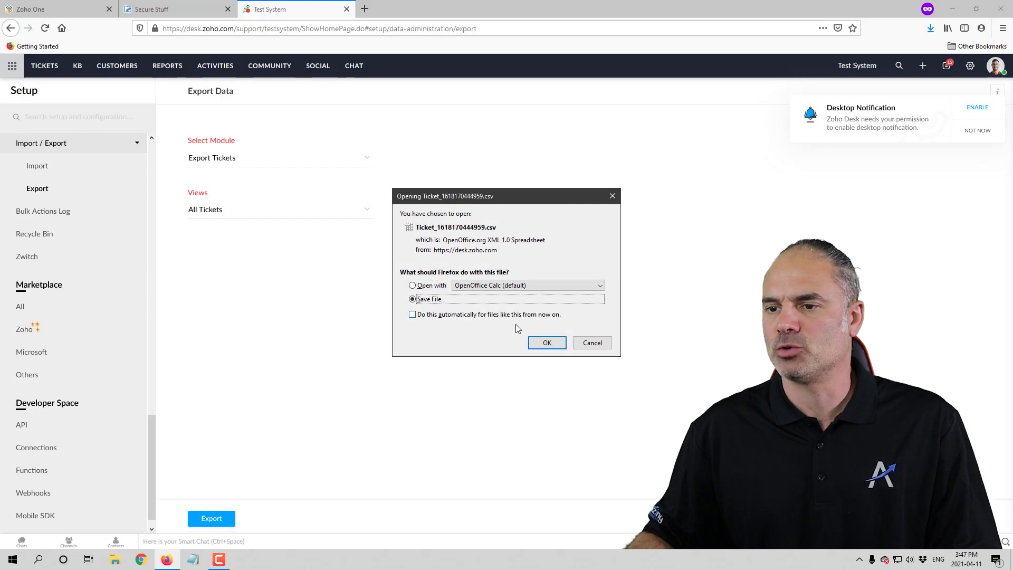
click(547, 342)
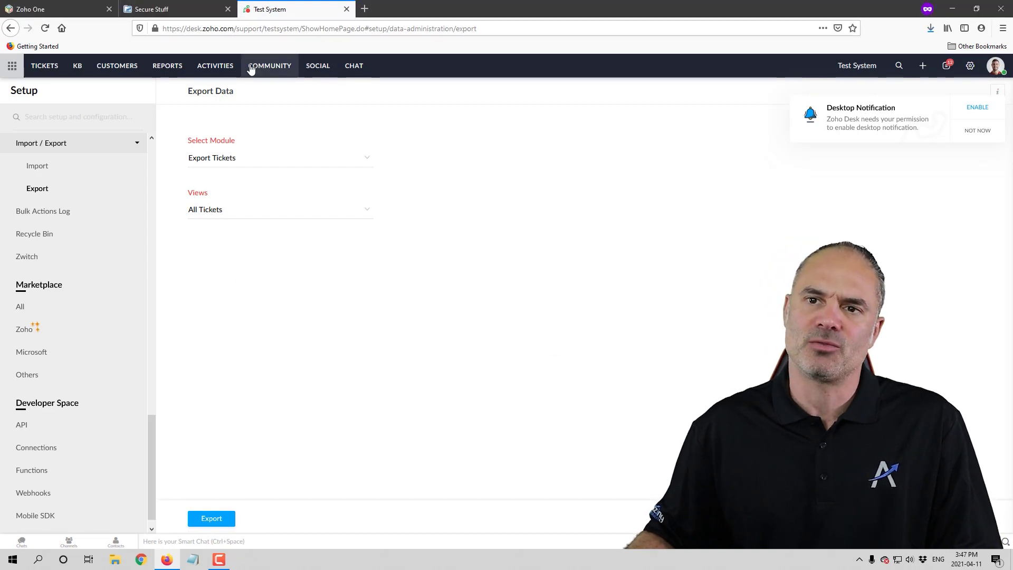
click(180, 9)
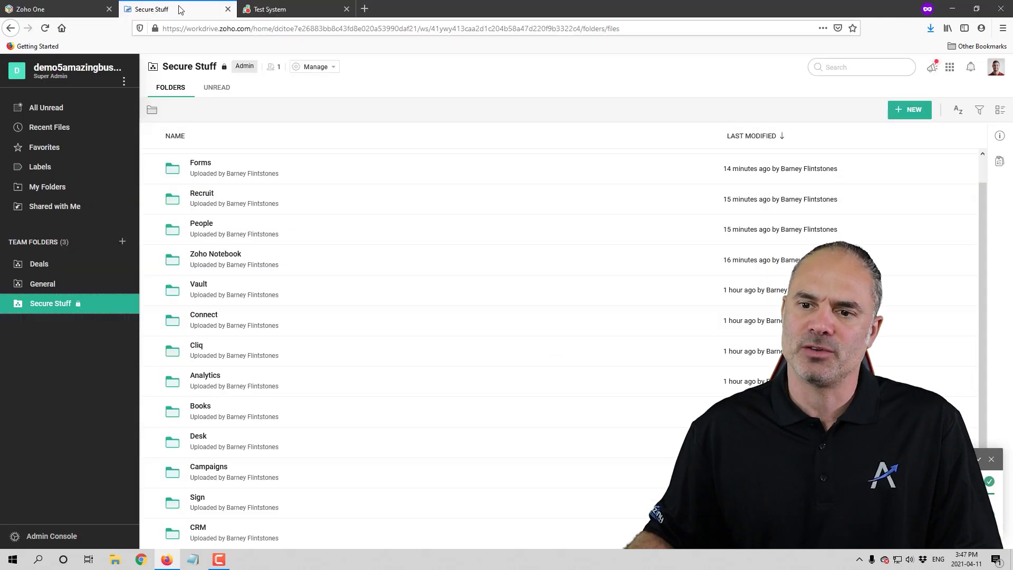
click(199, 439)
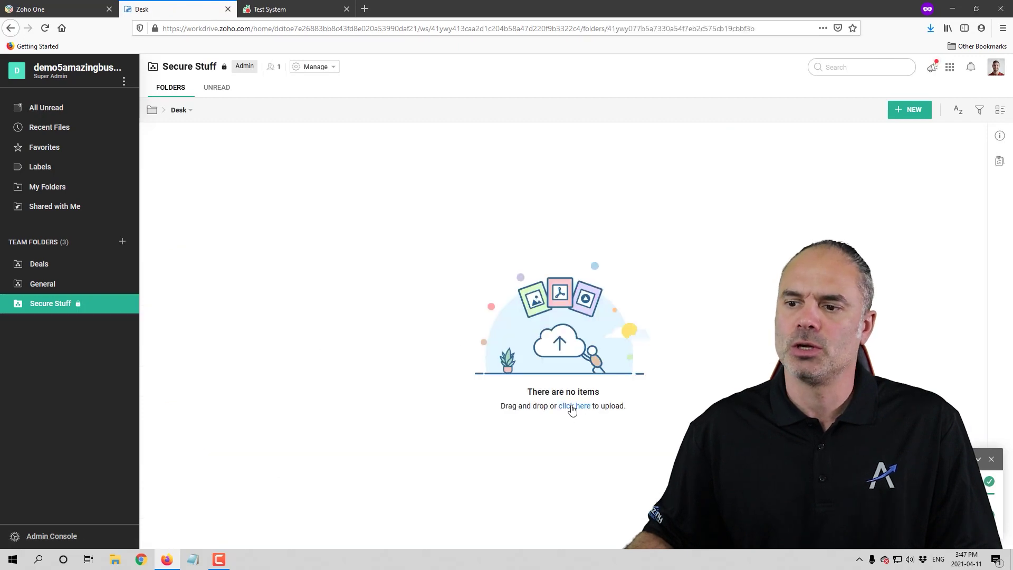
click(572, 406)
click(136, 92)
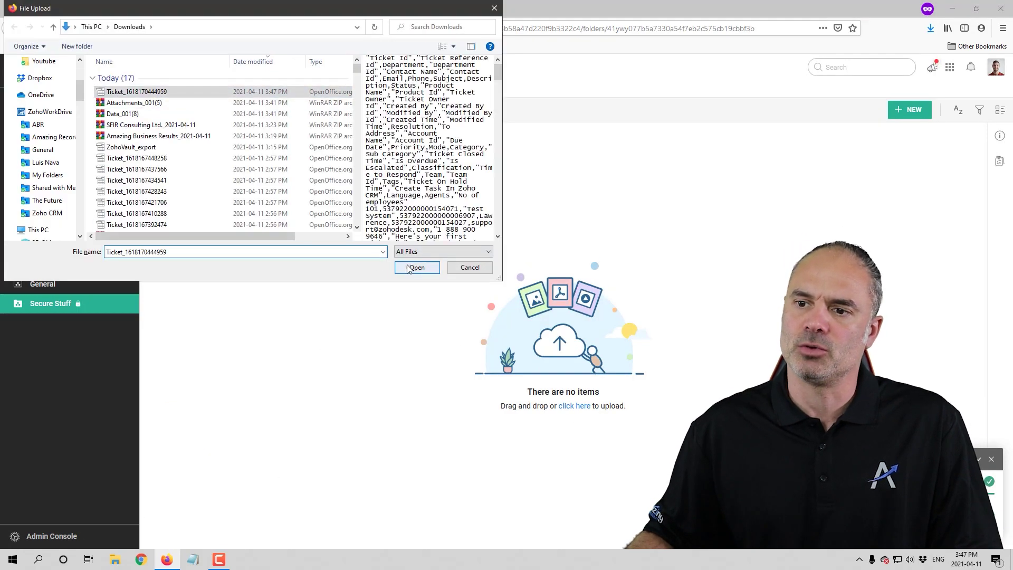
click(415, 267)
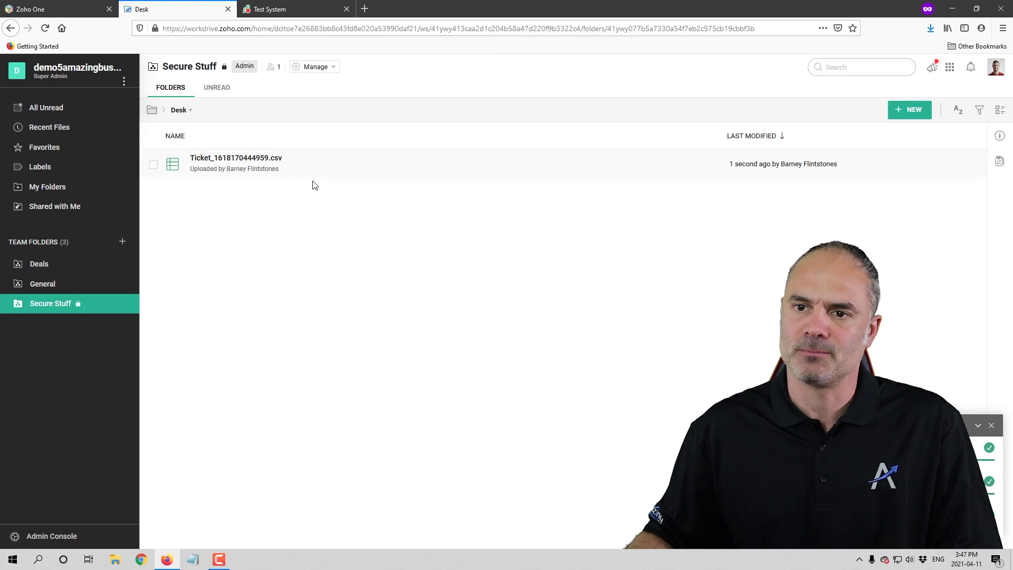
Return to the Secure Stuff folder list in WorkDrive and open the Books folder
click(264, 11)
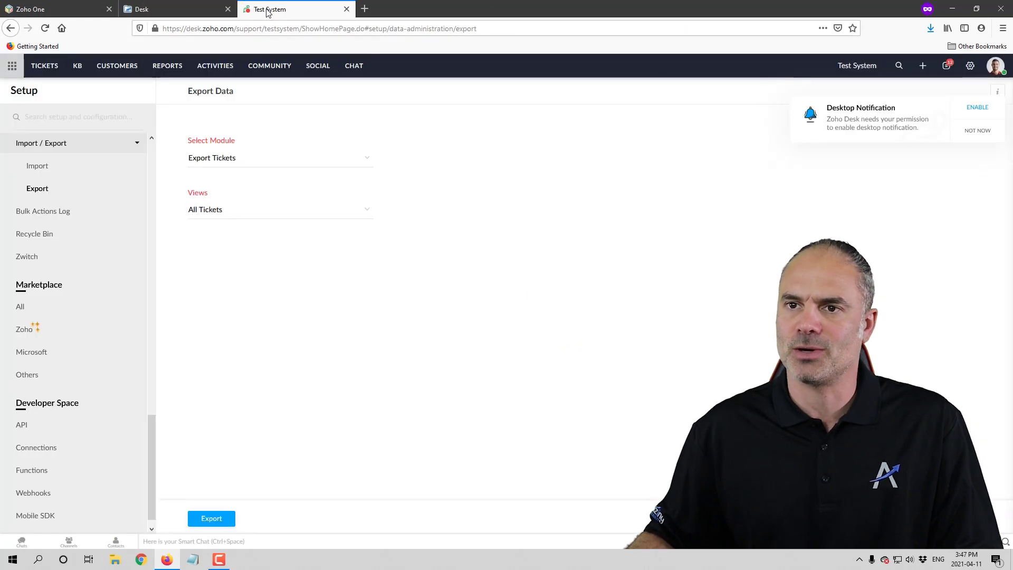
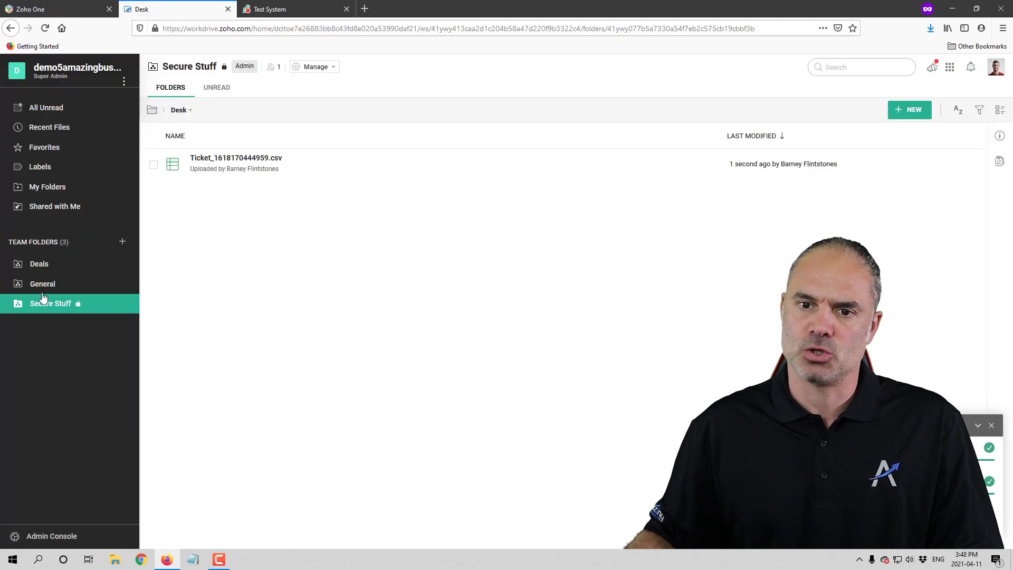
scroll(248, 450, down, 1)
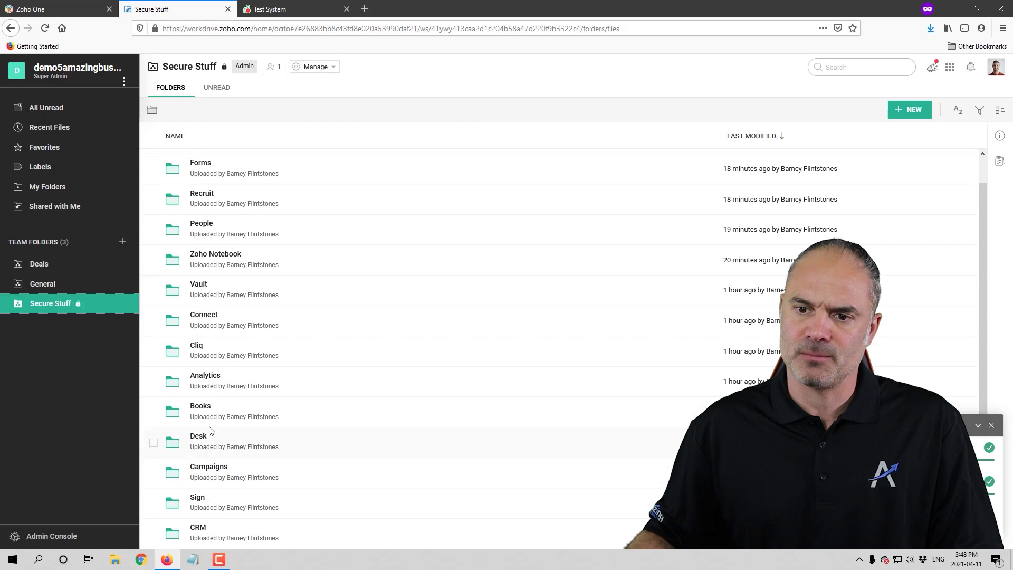
click(200, 406)
Replace the Desk page with Zoho Books in the same browser tab, and open its Data Backup settings
click(283, 11)
click(320, 29)
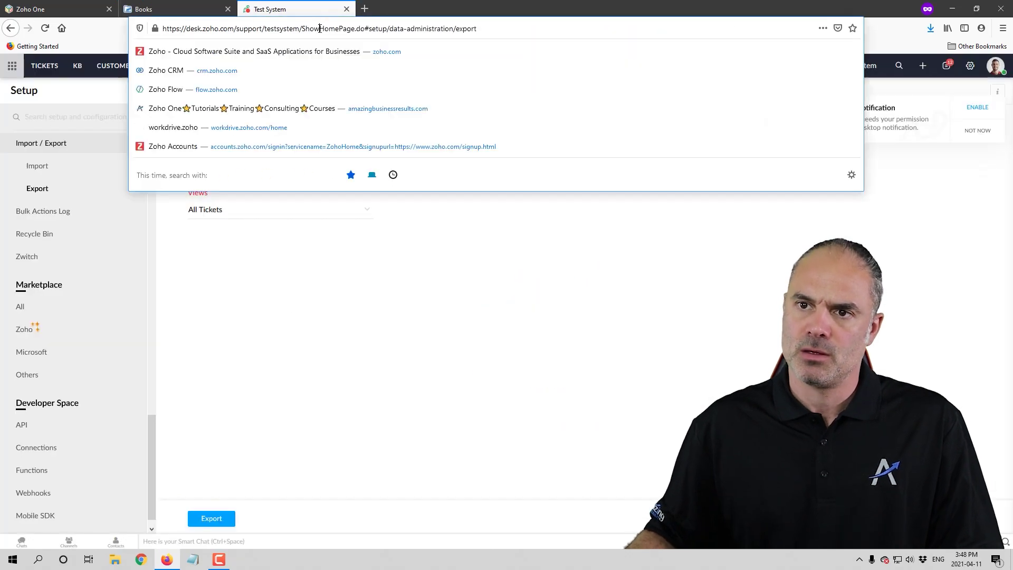
text(boos)
key(BackSpace)
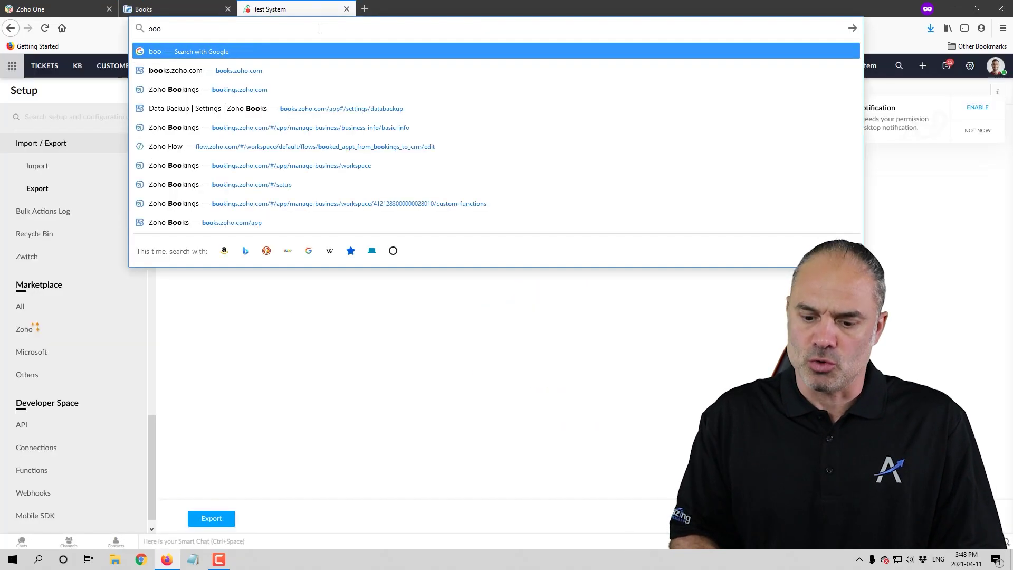
text(k)
key(Return)
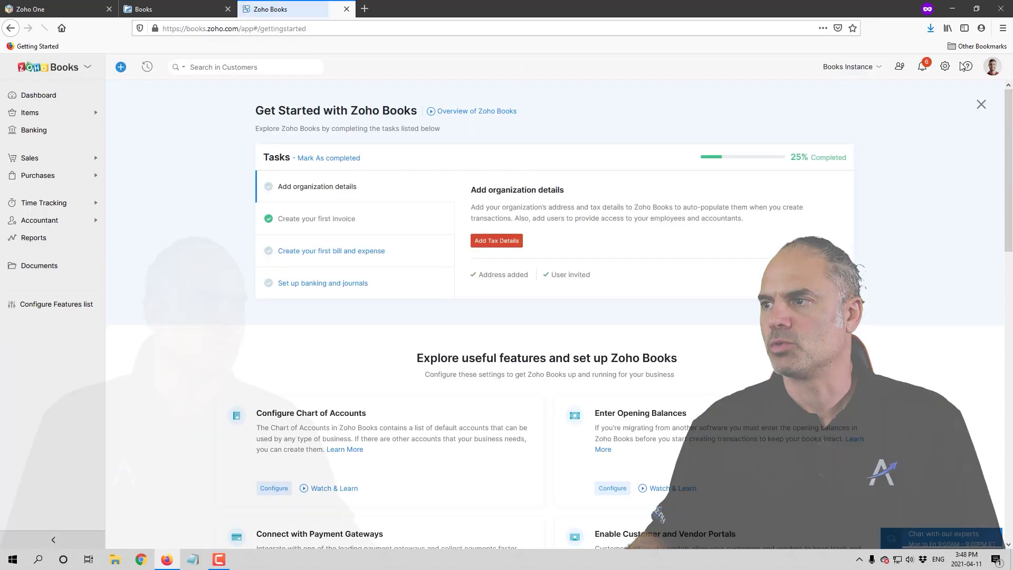
click(944, 66)
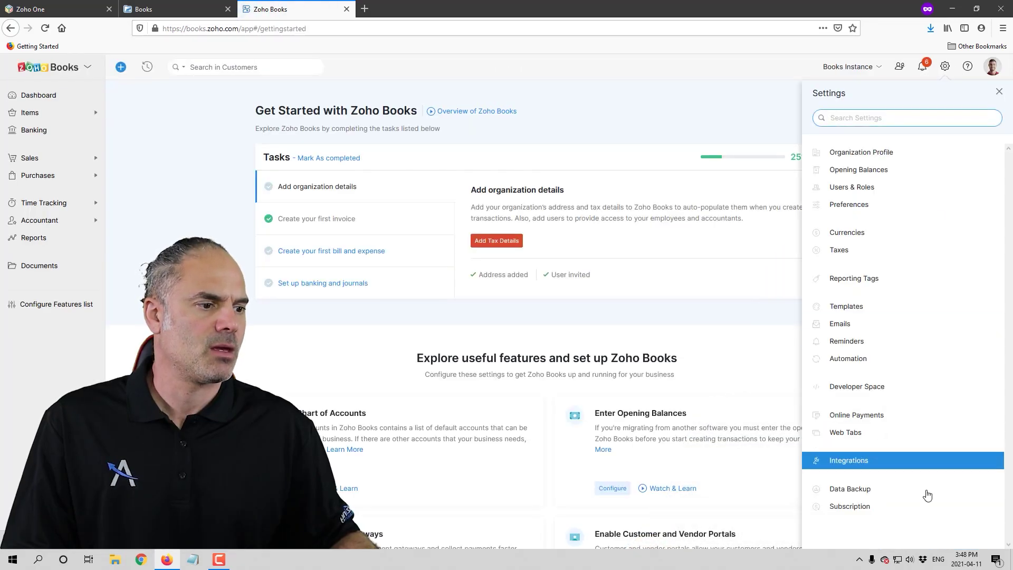
click(868, 488)
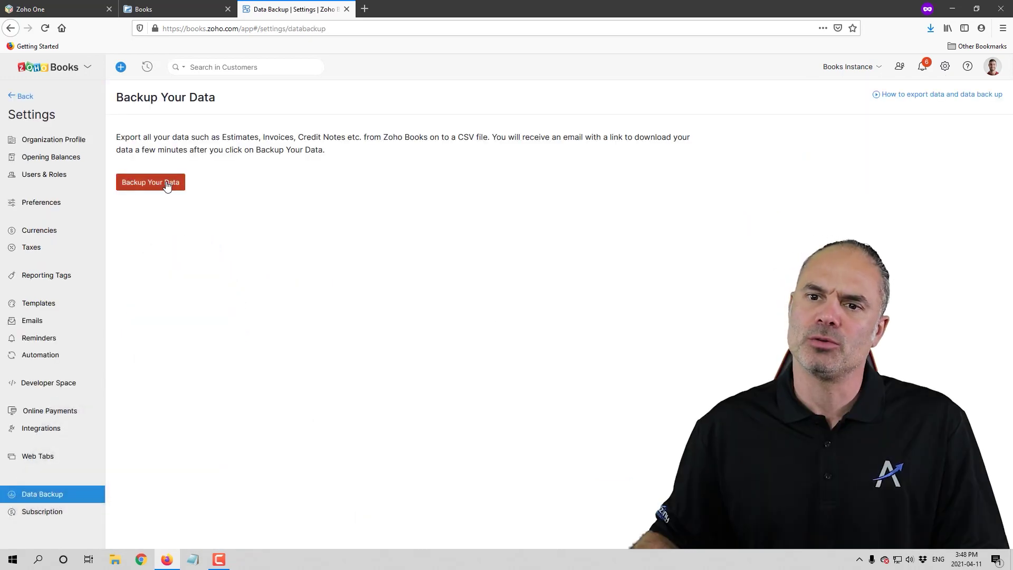
Start a backup of the Zoho Books data, and check its export status and download link in the backup history
click(166, 185)
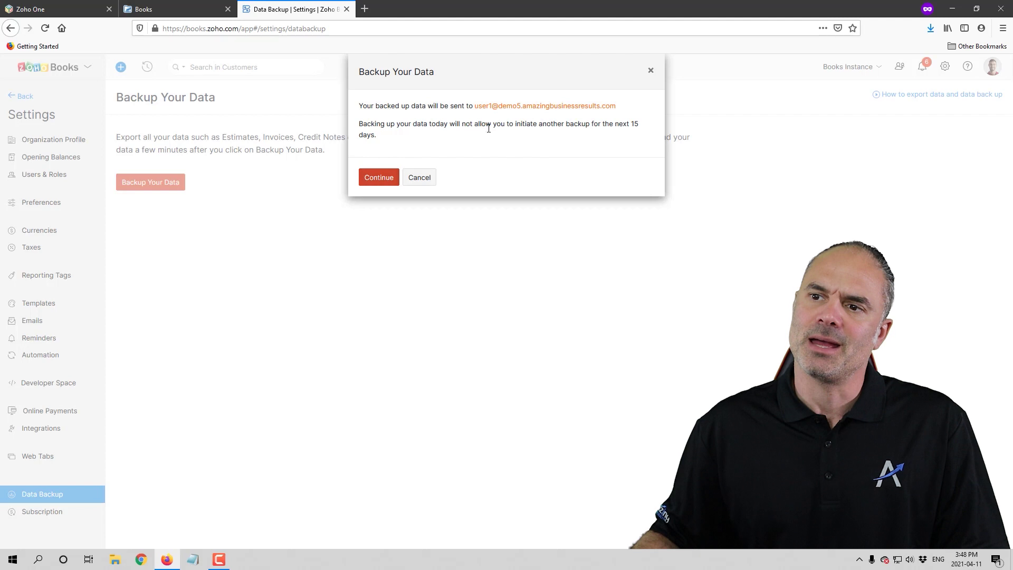
click(379, 178)
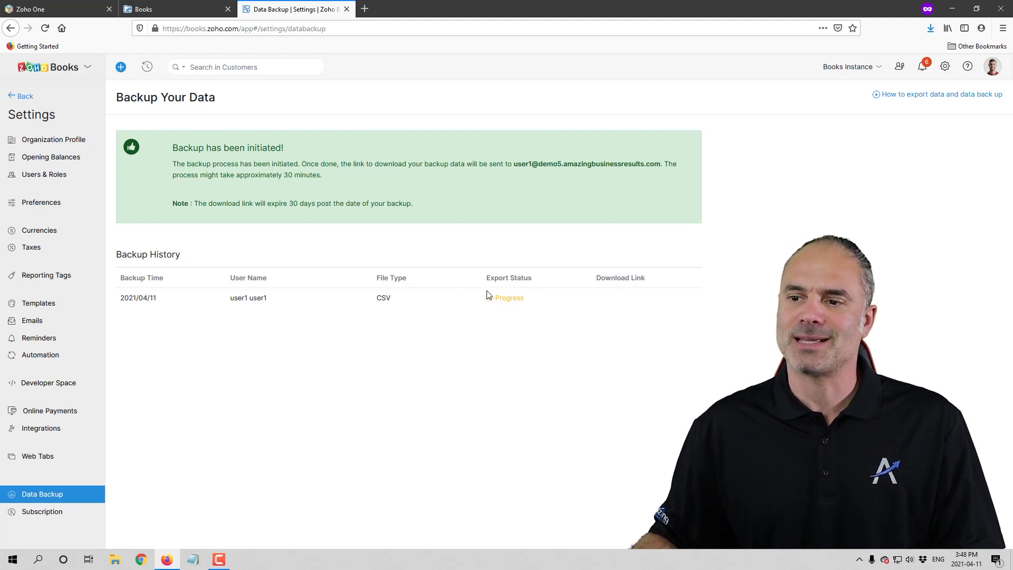
triple_click(511, 300)
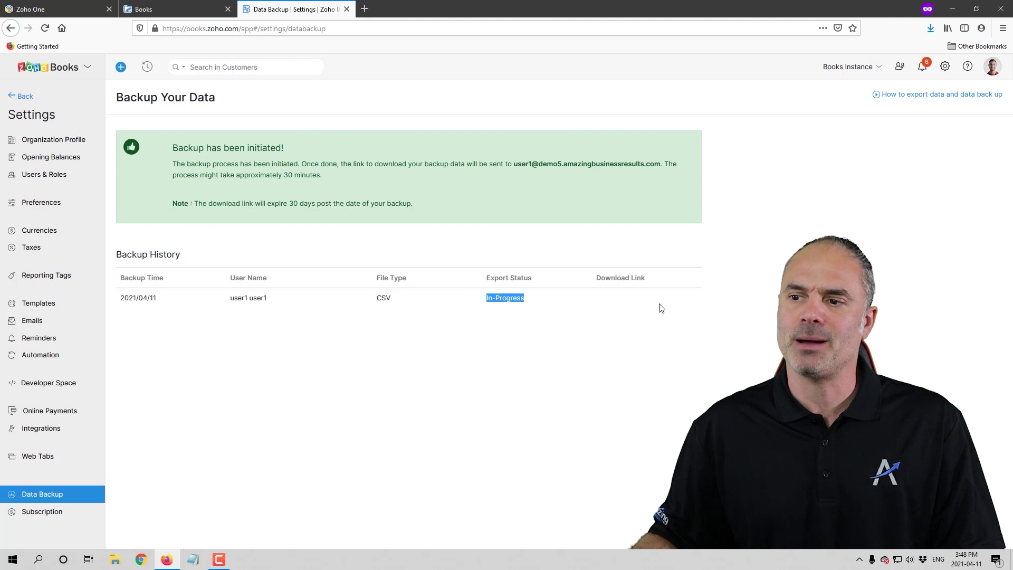
drag(597, 275, 674, 306)
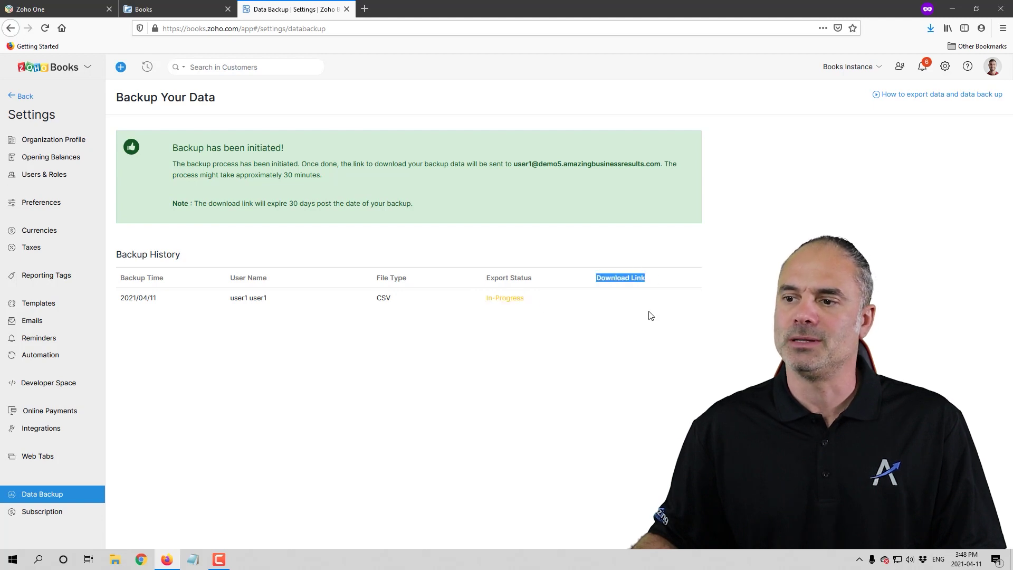
click(623, 304)
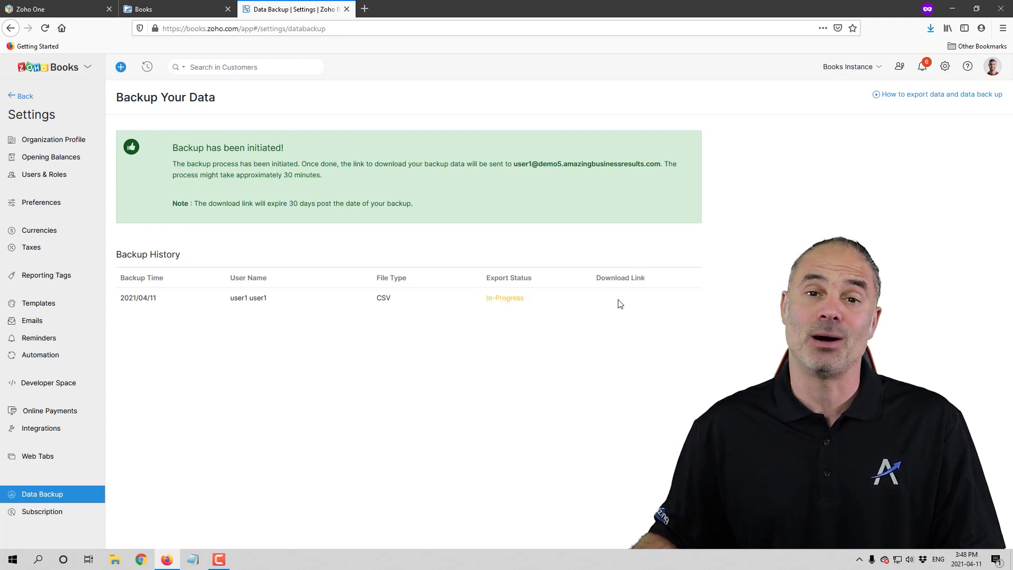
Return to the Secure Stuff folder list in WorkDrive, and switch back to Zoho Books
click(184, 7)
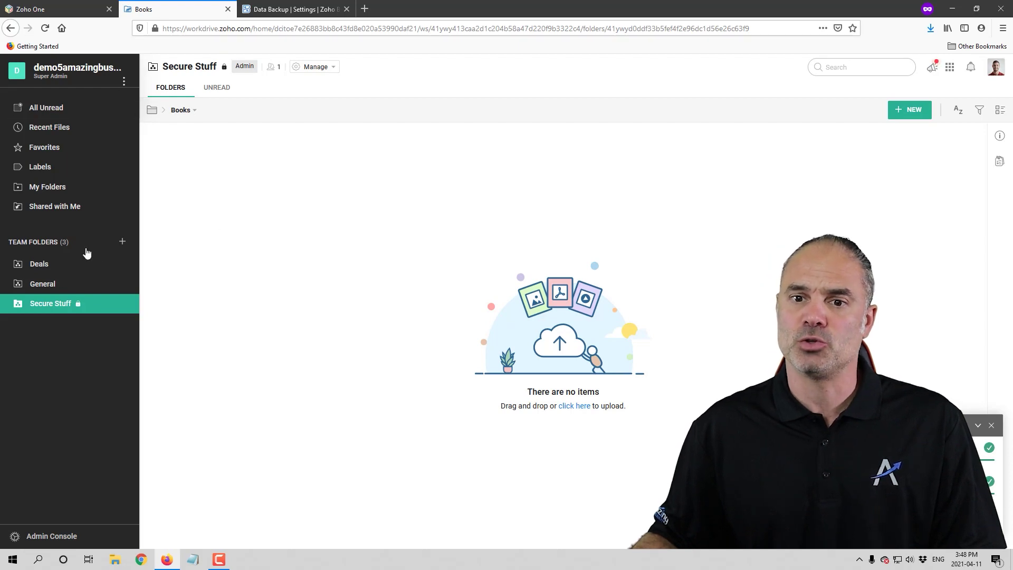
click(52, 302)
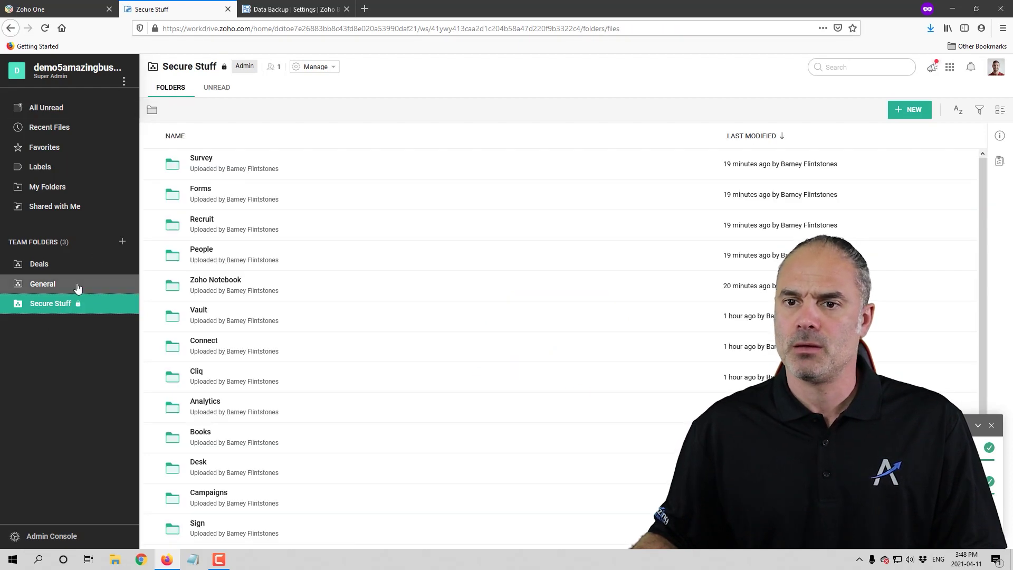
click(290, 9)
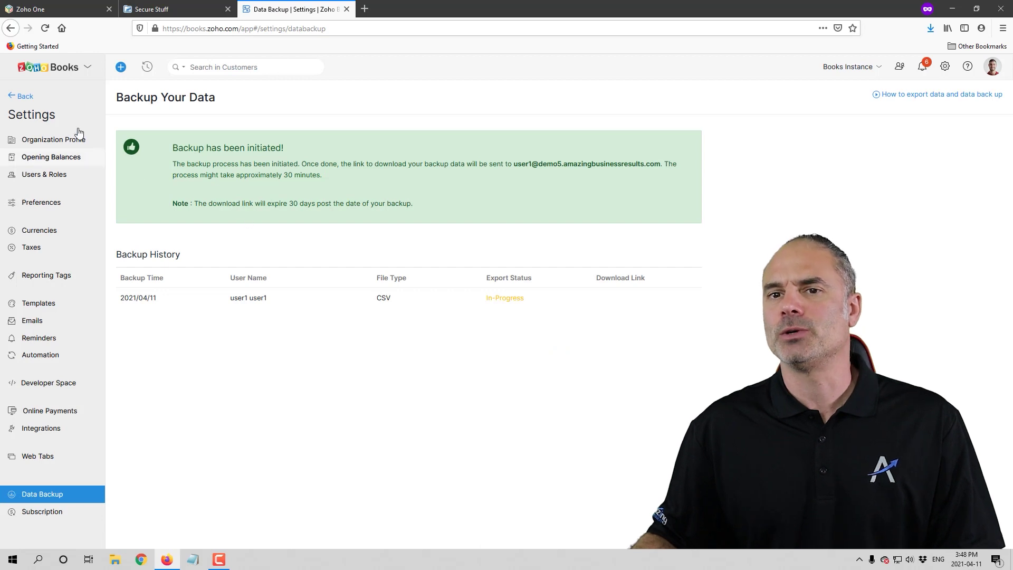
Open the Estimates list under Sales, view the Export Estimates options, and close them without exporting
click(14, 98)
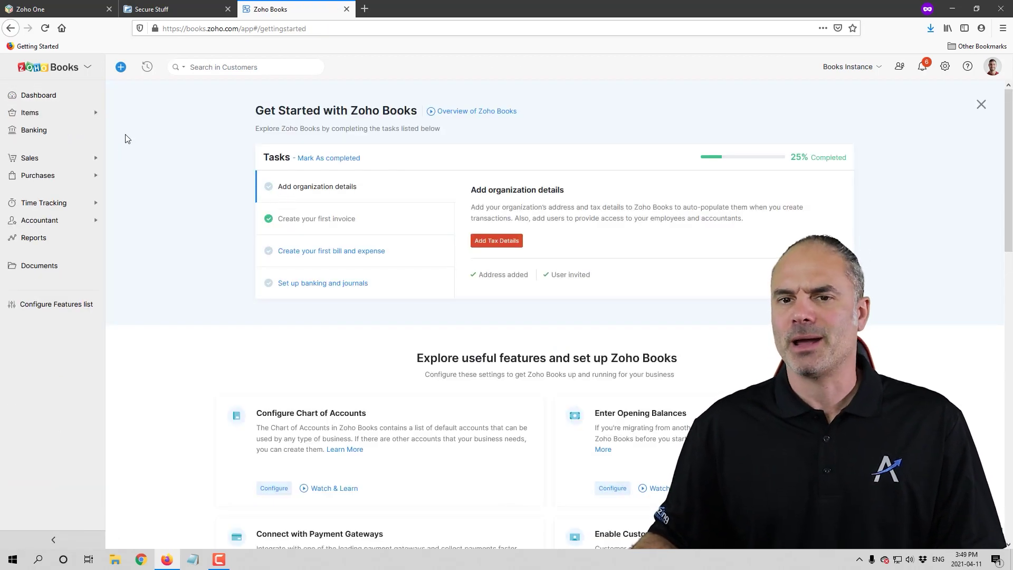
click(50, 158)
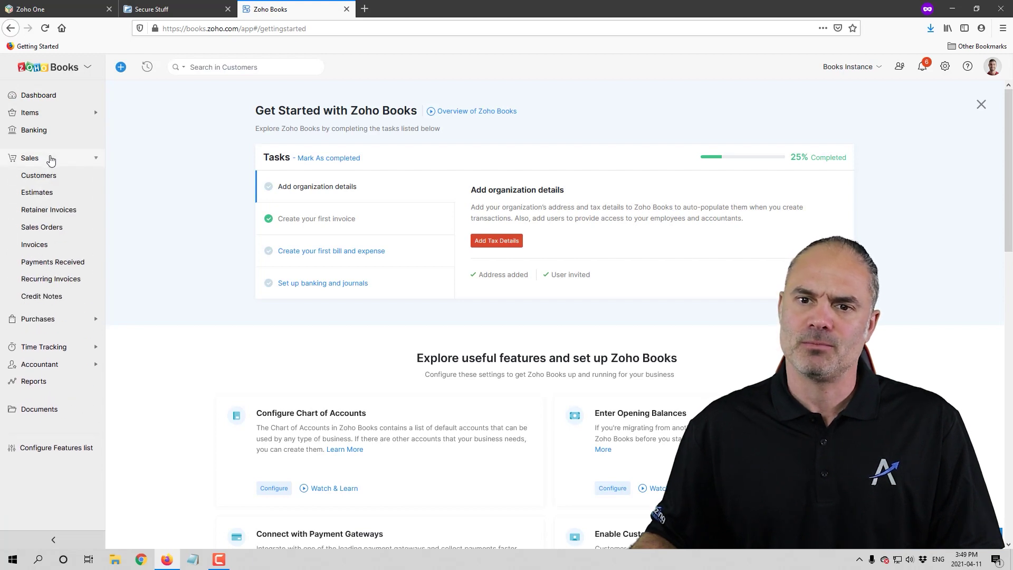
click(48, 198)
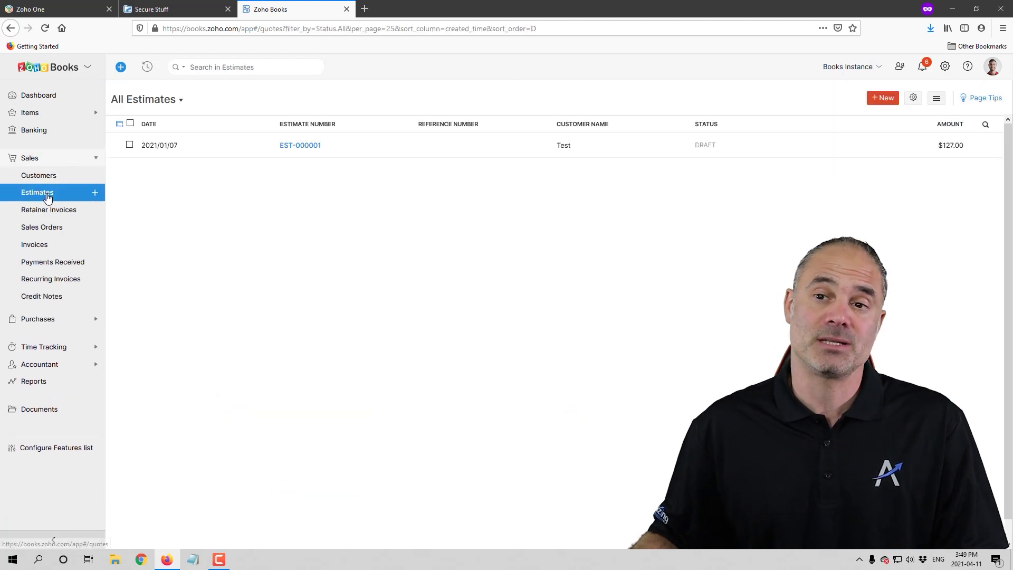
click(912, 98)
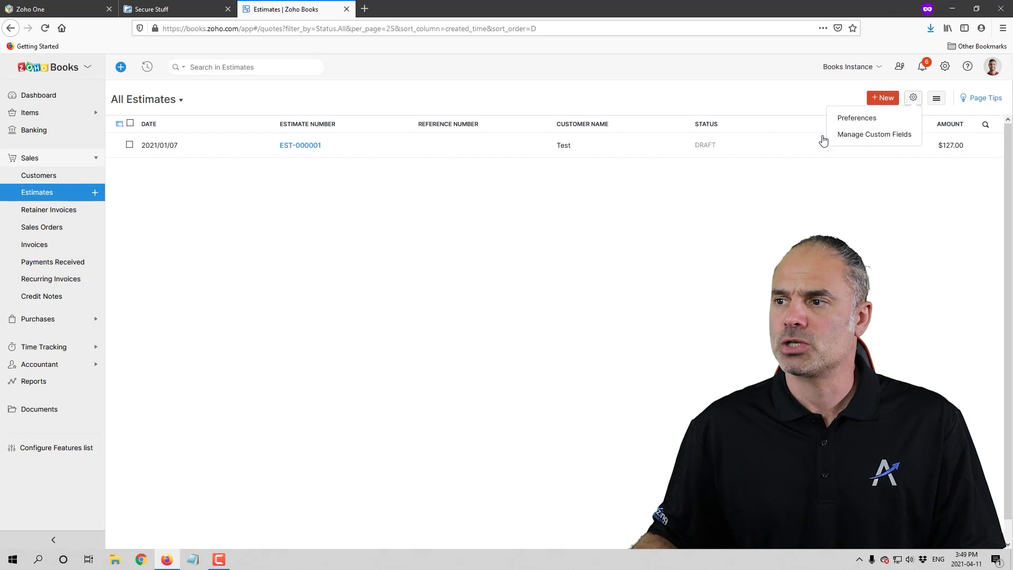
click(937, 100)
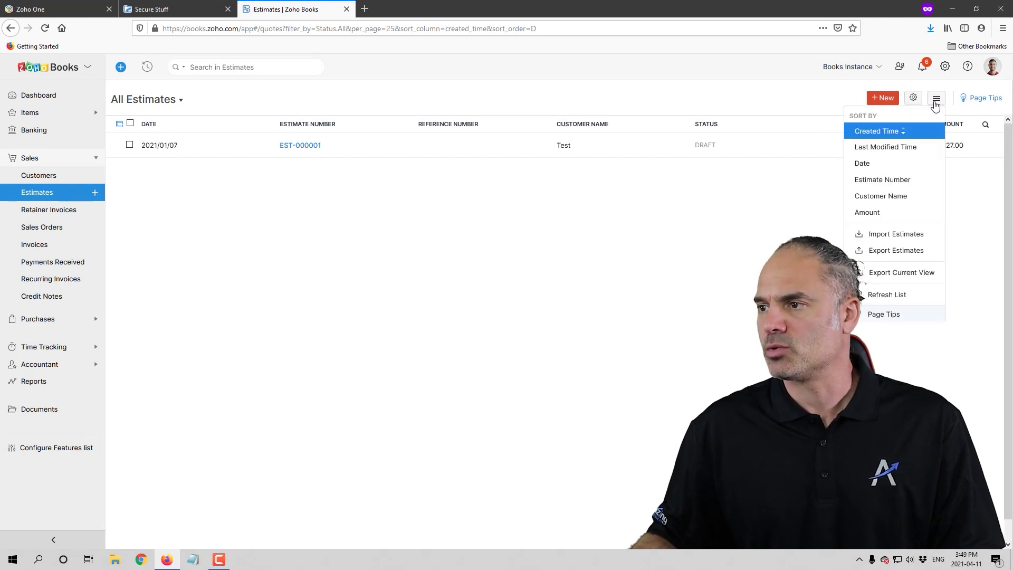
click(899, 252)
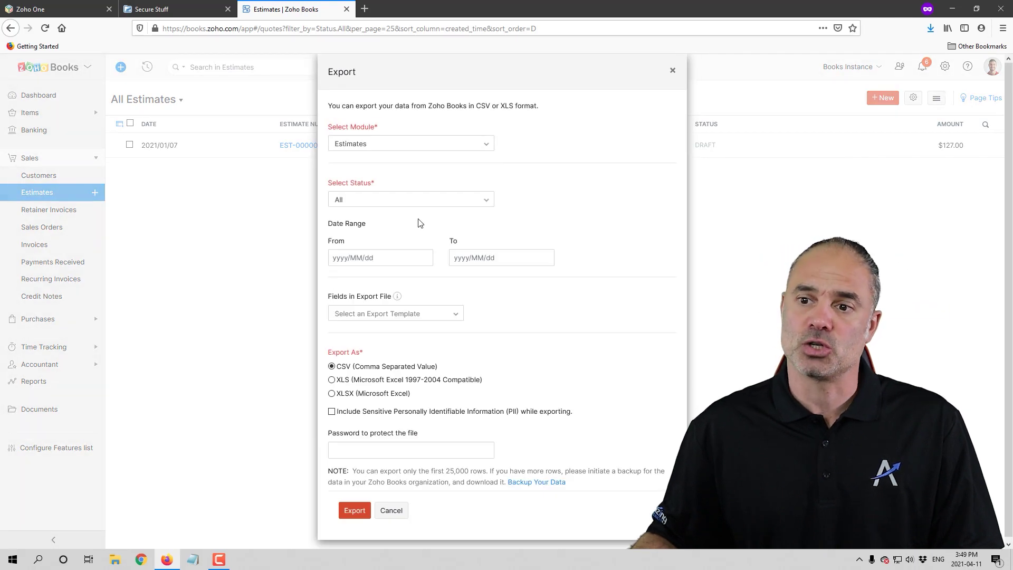
click(674, 72)
Switch to WorkDrive and open the Analytics folder of Secure Stuff
click(202, 10)
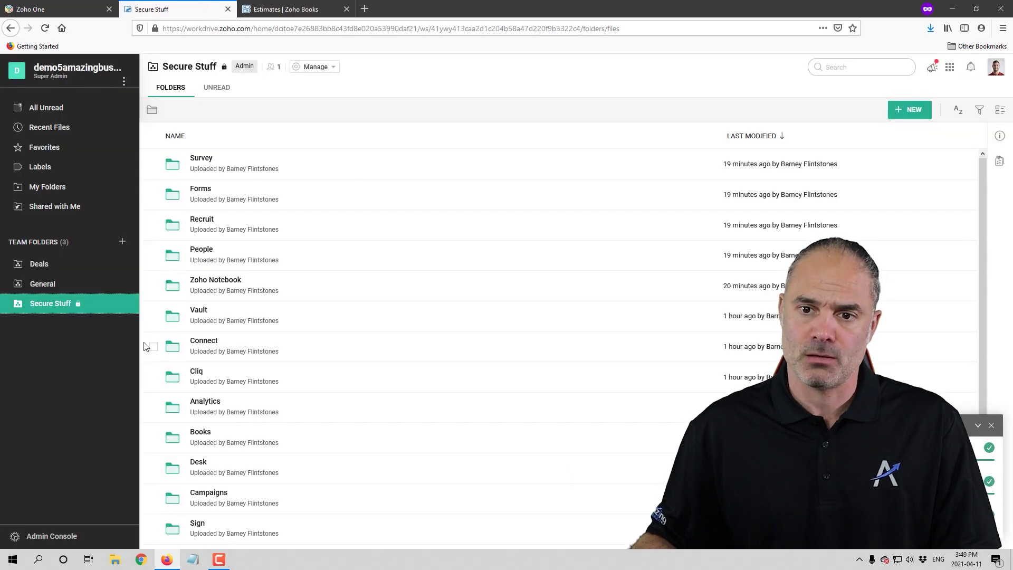
scroll(253, 454, down, 1)
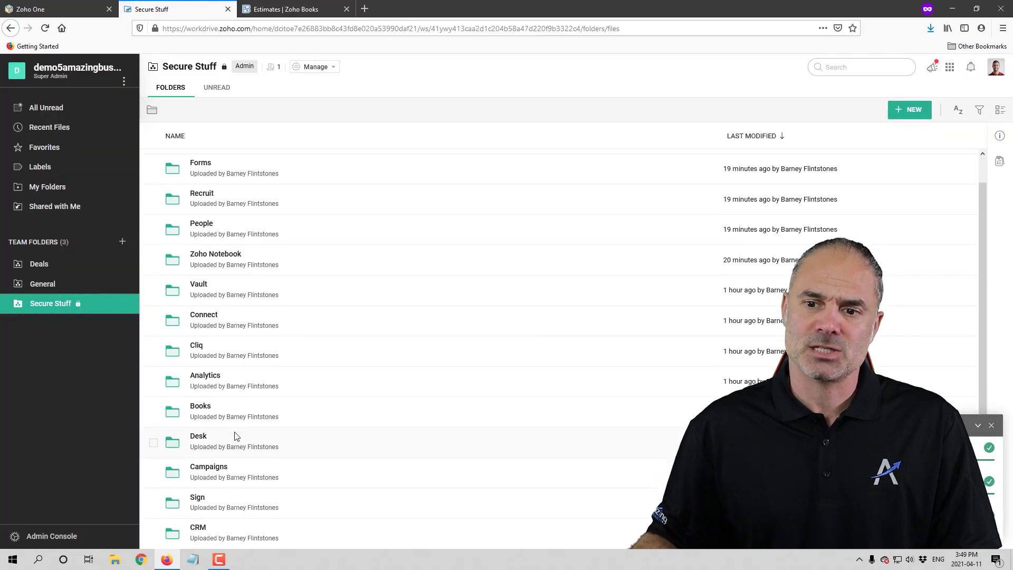
click(211, 381)
Replace the Books page with Zoho Analytics in the same browser tab
click(273, 11)
click(273, 28)
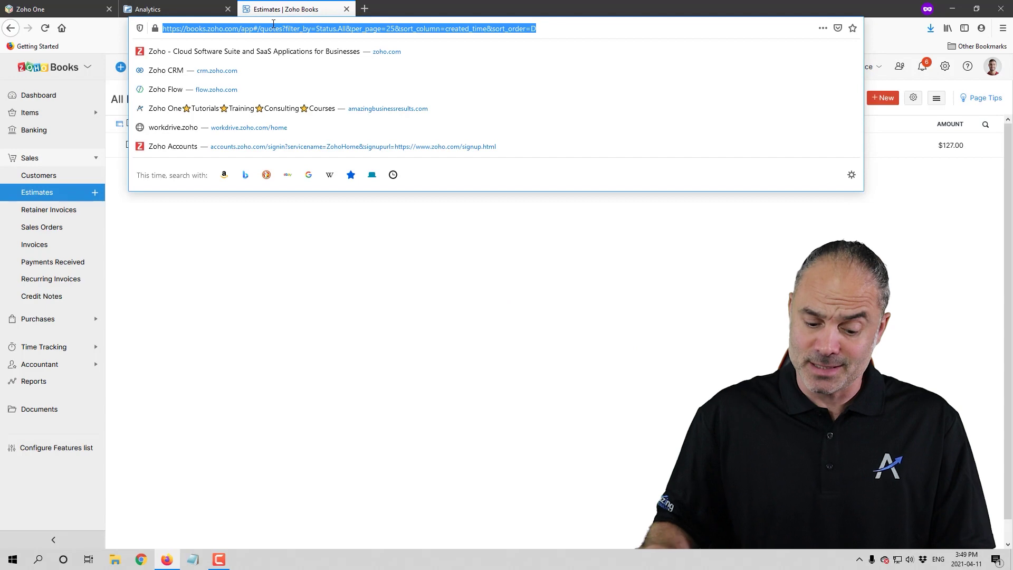
text(an)
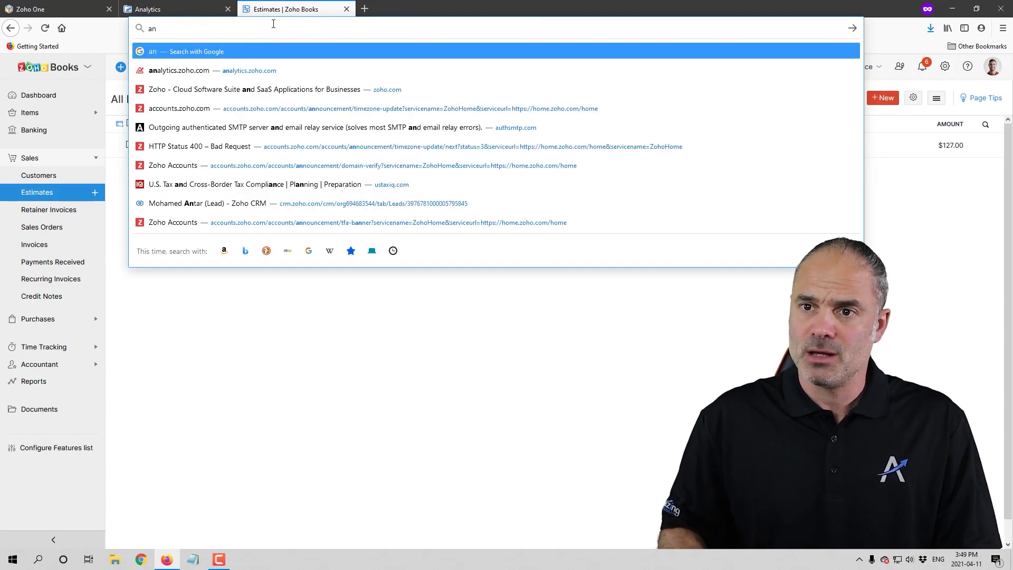
key(Down)
key(Return)
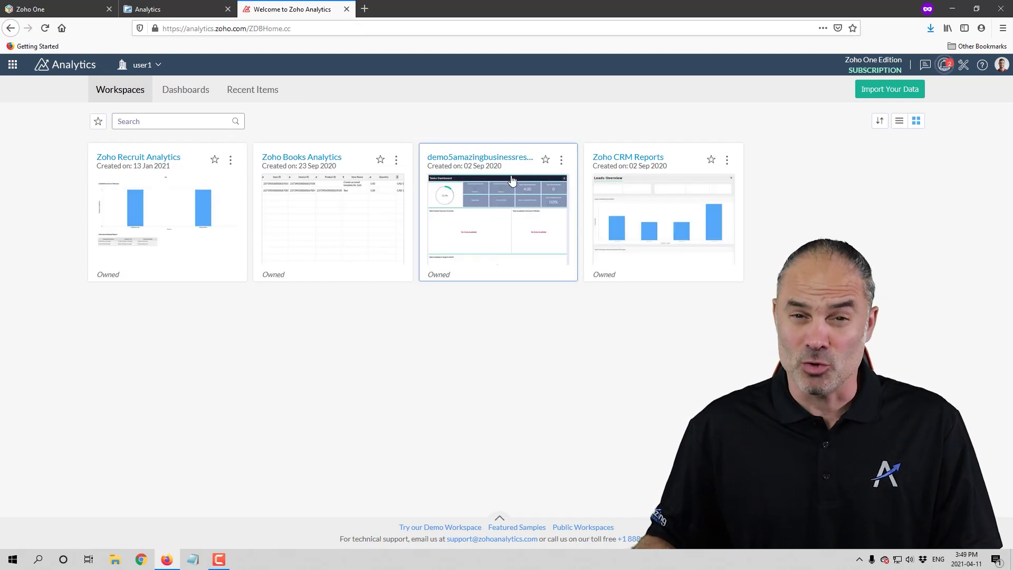
Open the backup settings of the Zoho CRM Reports workspace, and save them with backup enabled every day at 00:00
click(654, 192)
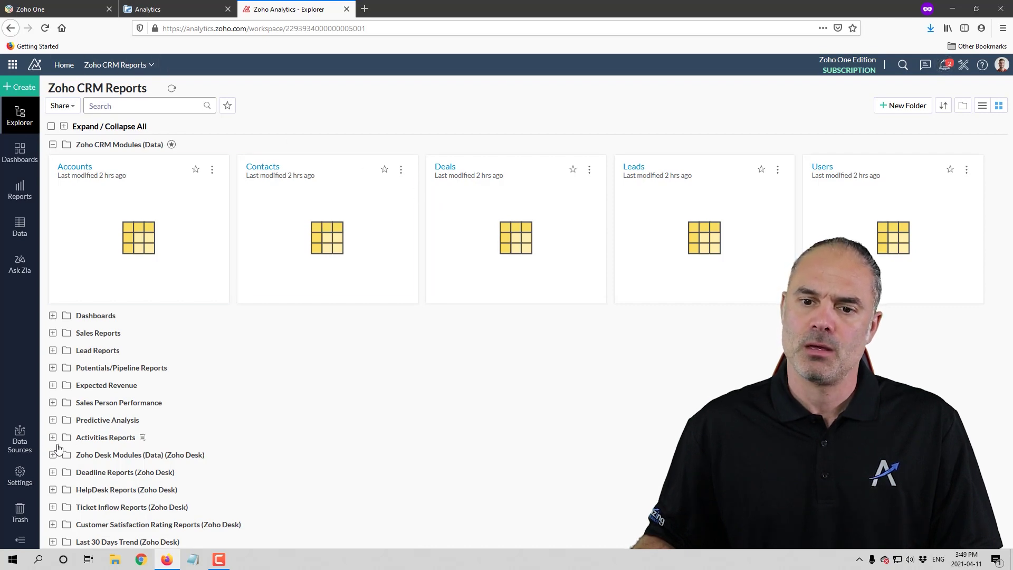
click(20, 478)
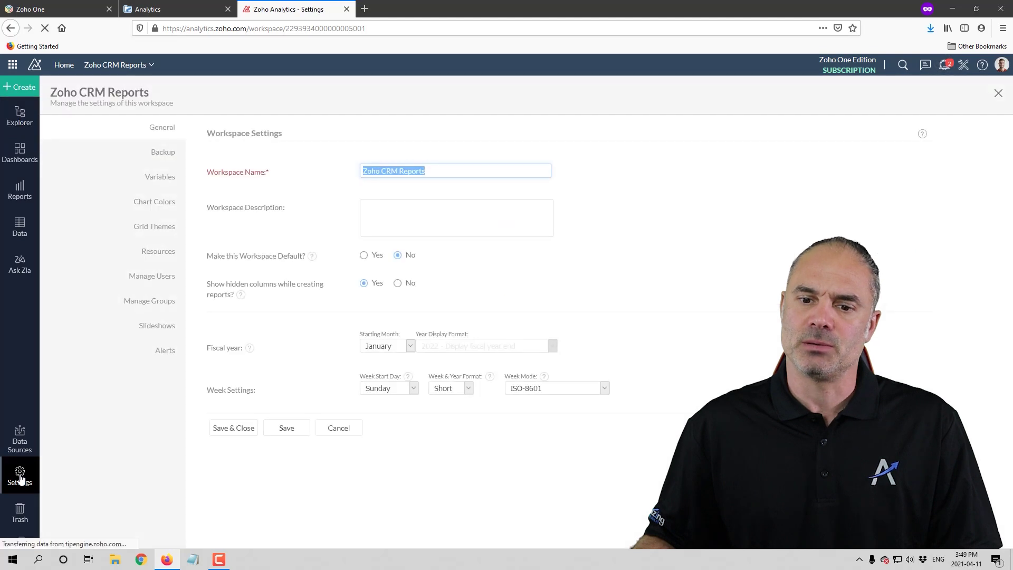
click(165, 157)
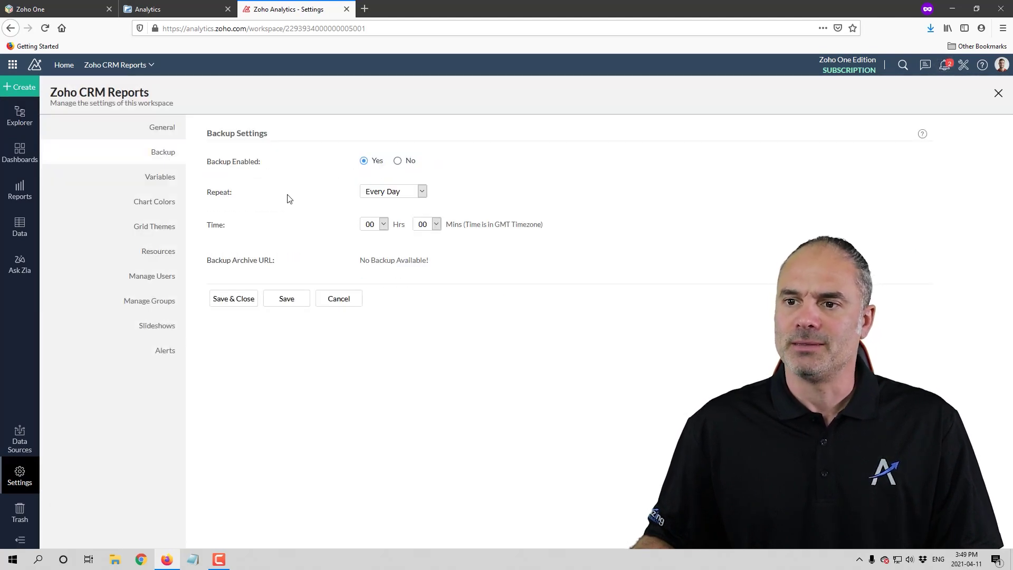
click(402, 192)
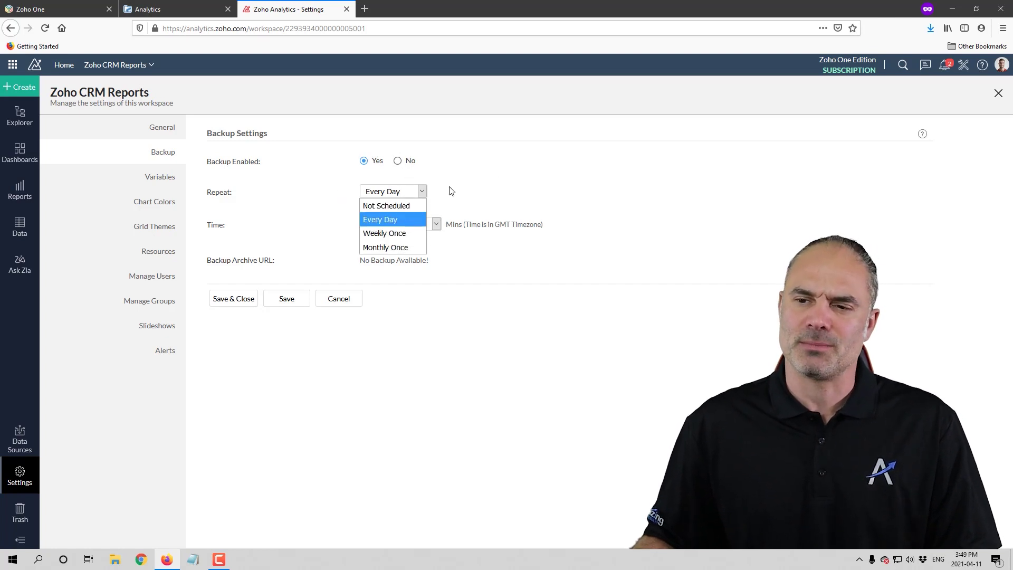
click(466, 188)
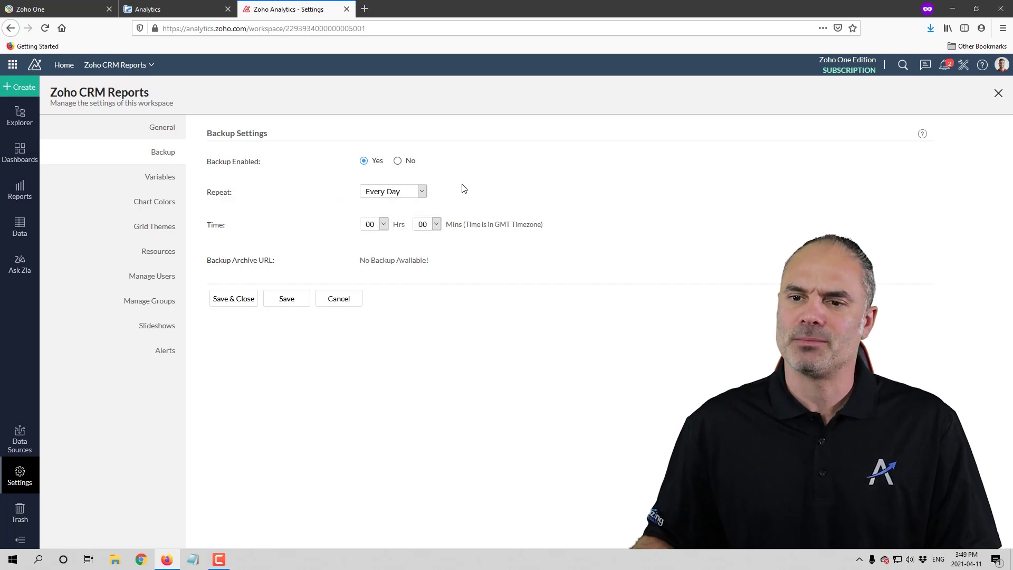
click(237, 299)
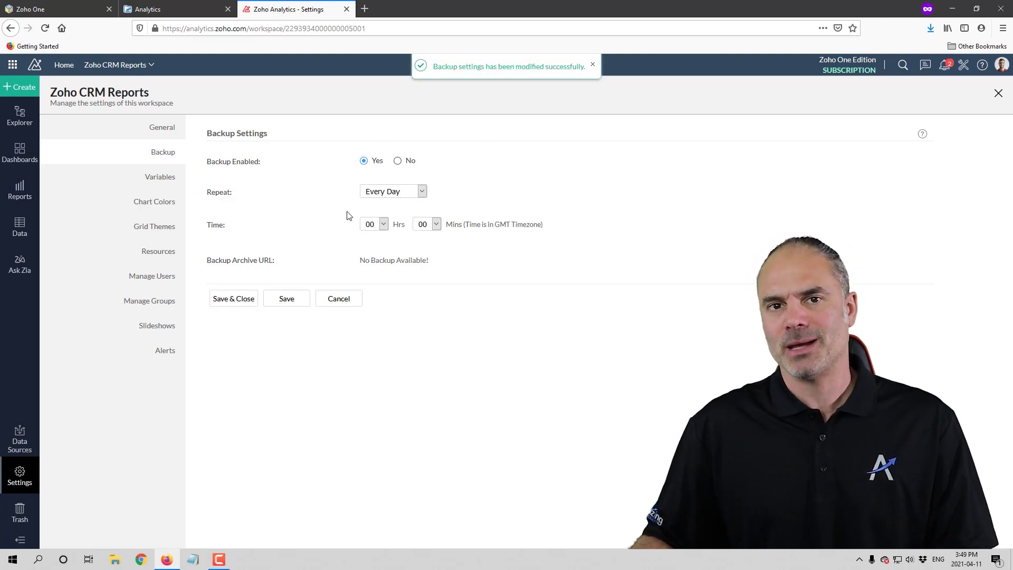
Return to the Secure Stuff folder list in WorkDrive and open the Cliq folder
click(169, 9)
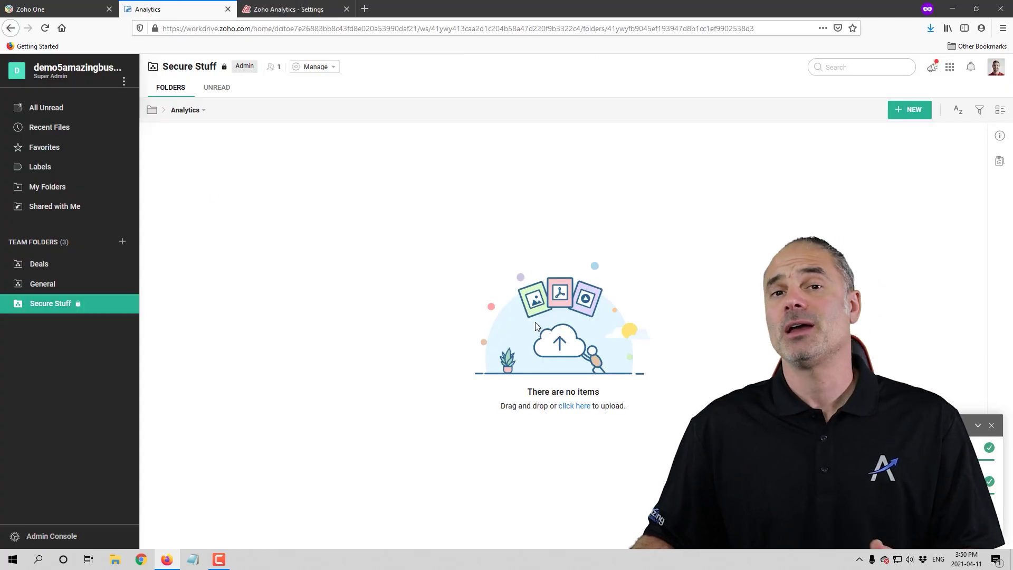
click(45, 308)
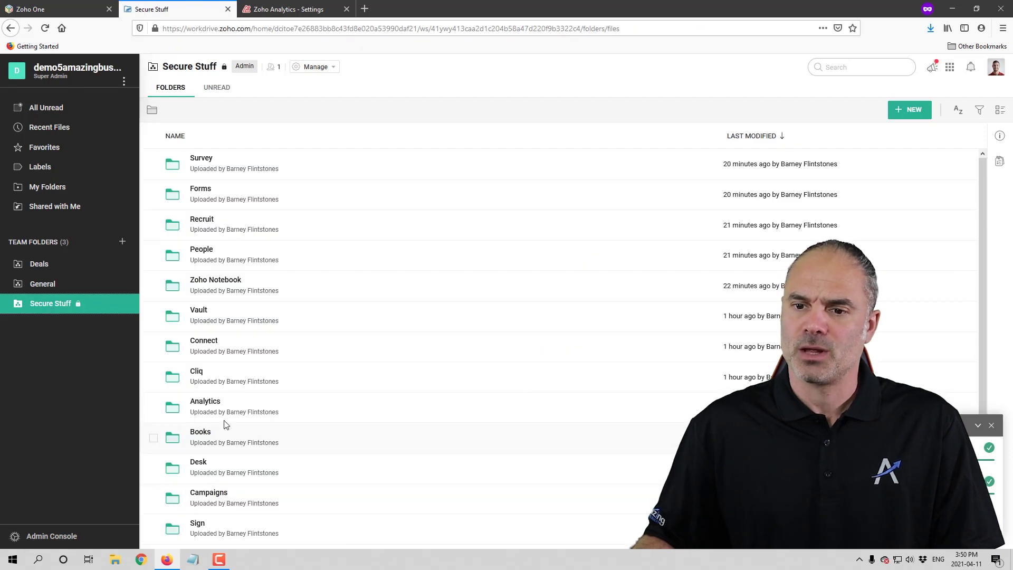
click(199, 373)
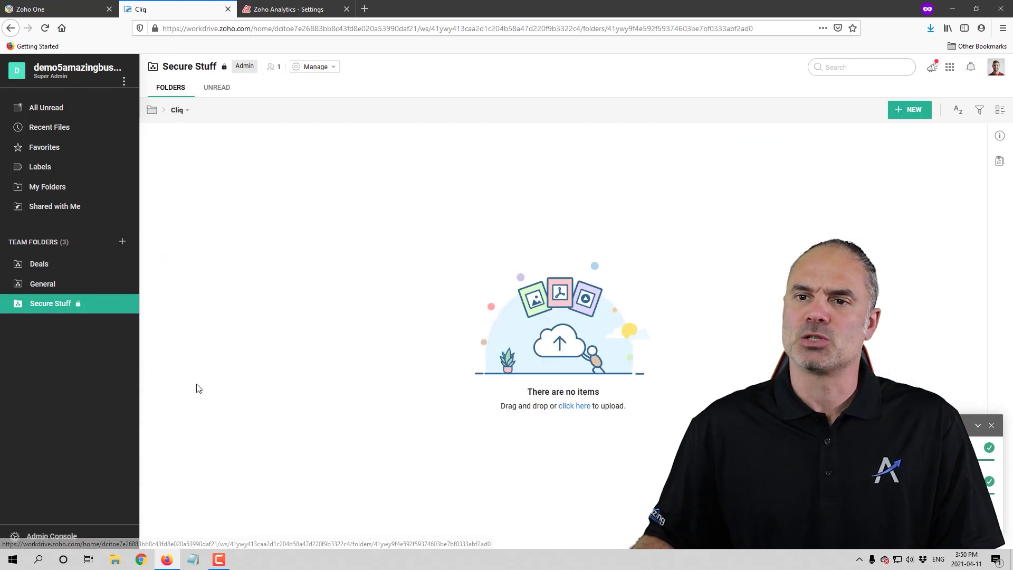
Replace the Analytics page with Zoho Cliq in the same browser tab
click(319, 9)
click(307, 28)
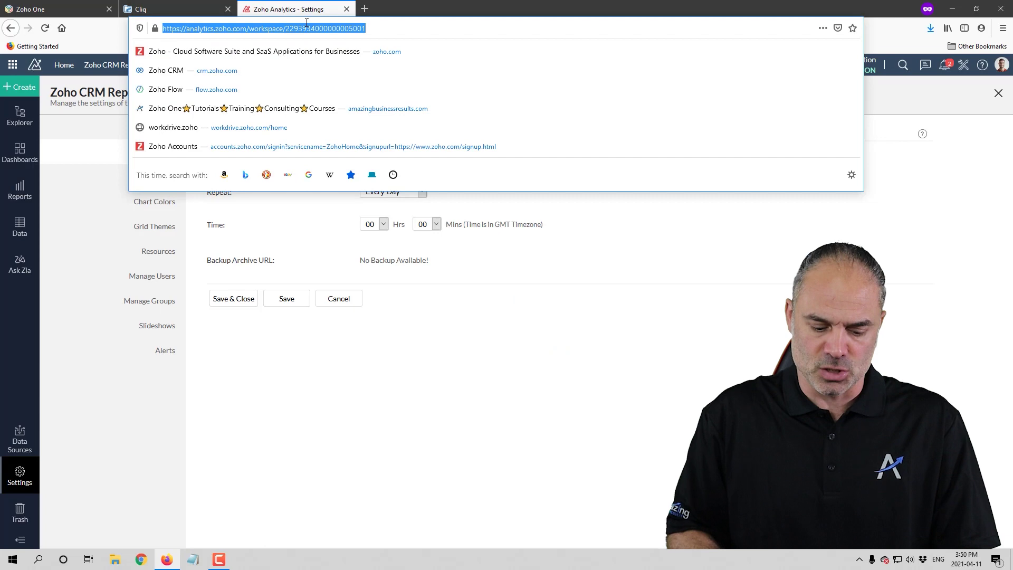
text(cliq)
key(BackSpace)
key(BackSpace)
key(BackSpace)
text(liq)
key(Down)
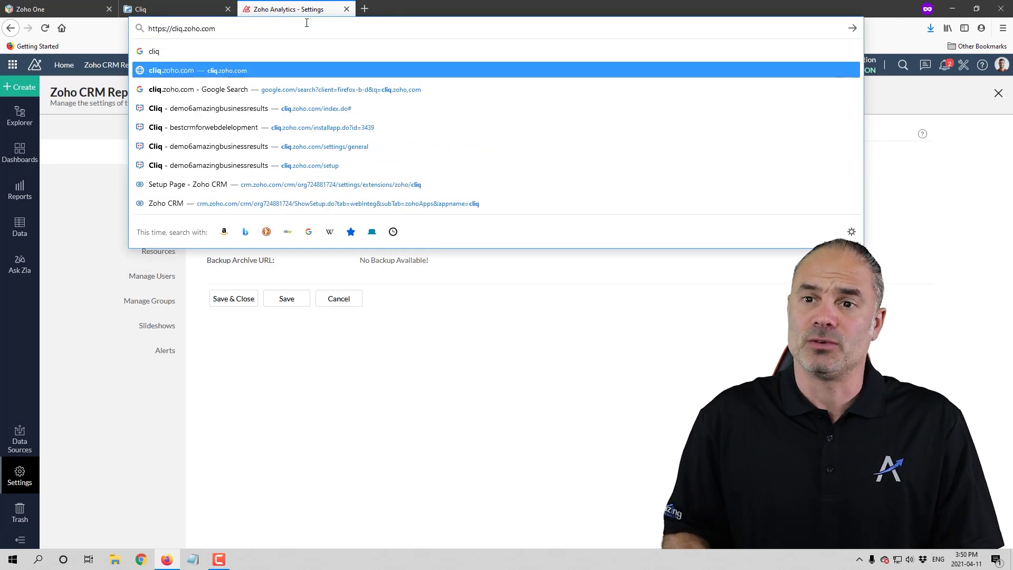
key(Return)
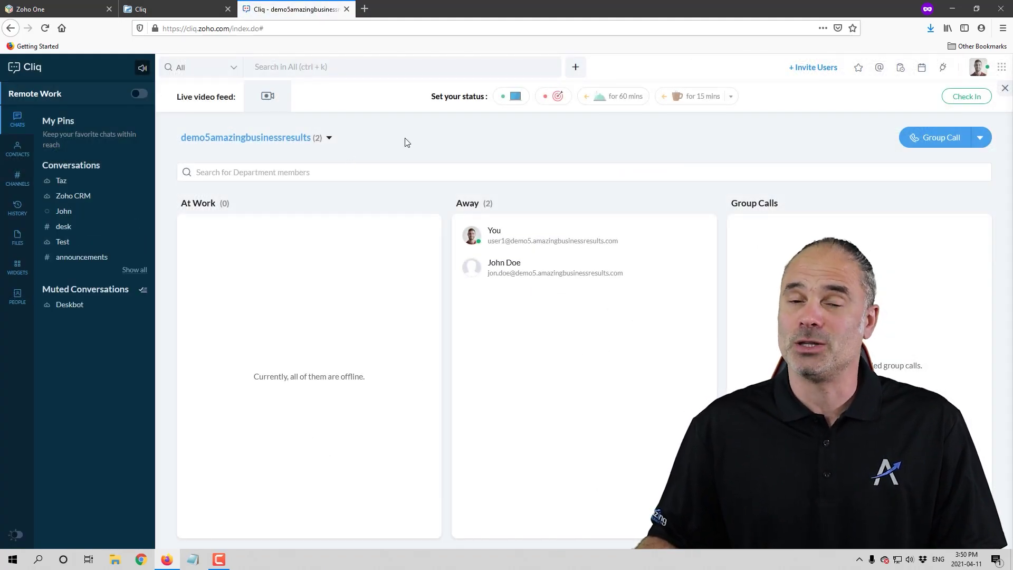
Open the organization's Admin Panel in Cliq and locate the Data Administration section with the Export option
click(977, 74)
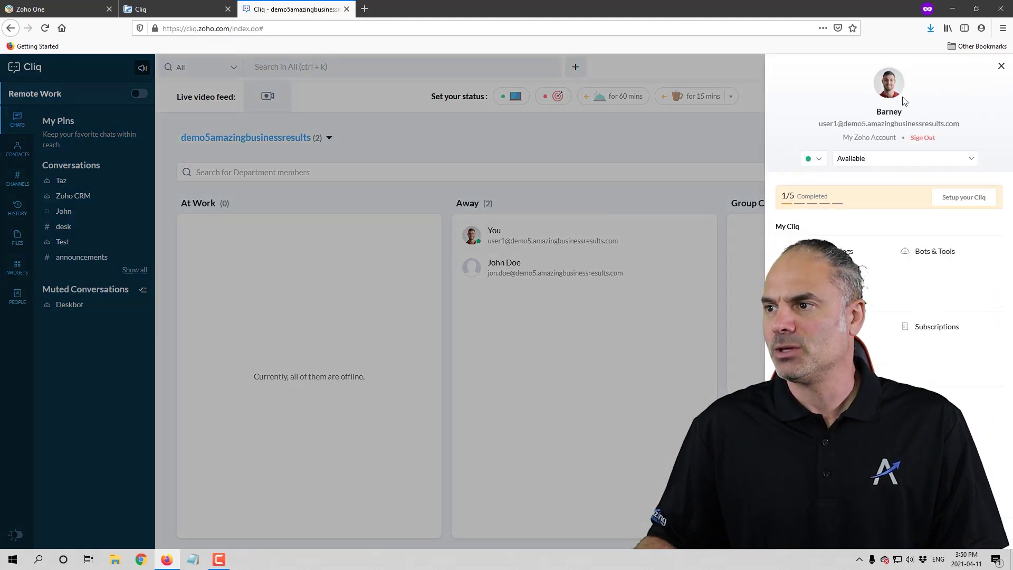
click(1001, 67)
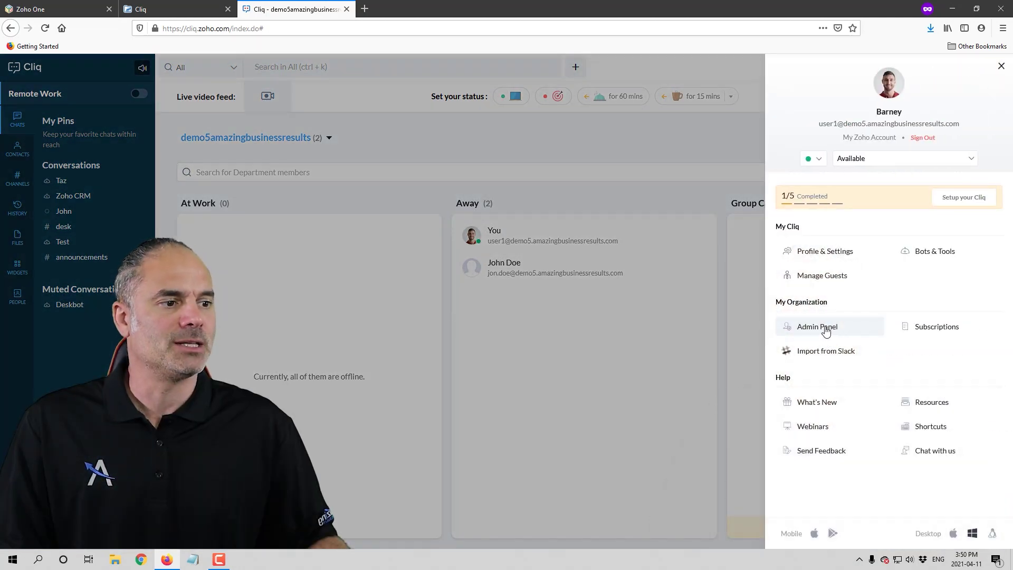
click(825, 329)
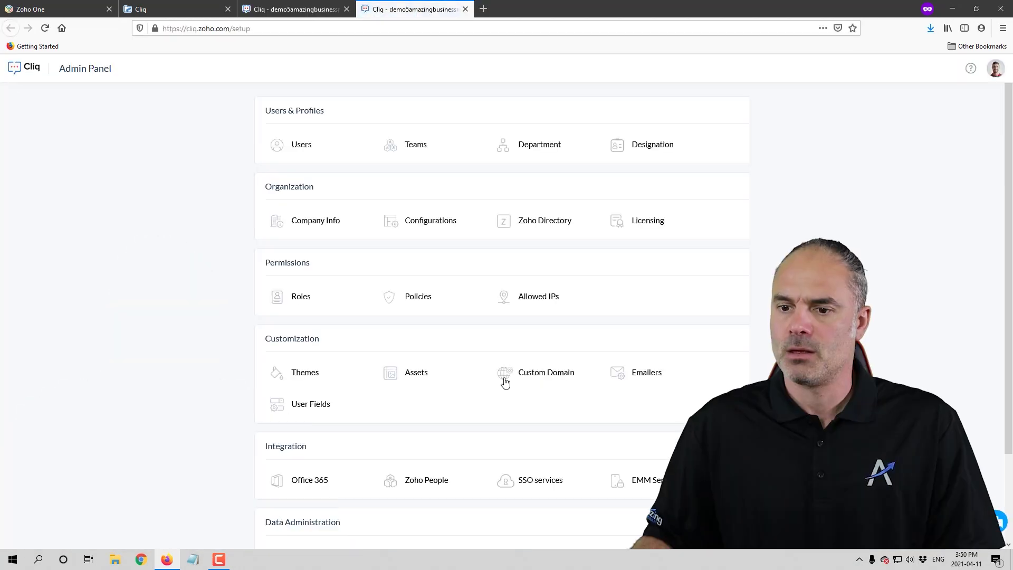
scroll(407, 350, down, 2)
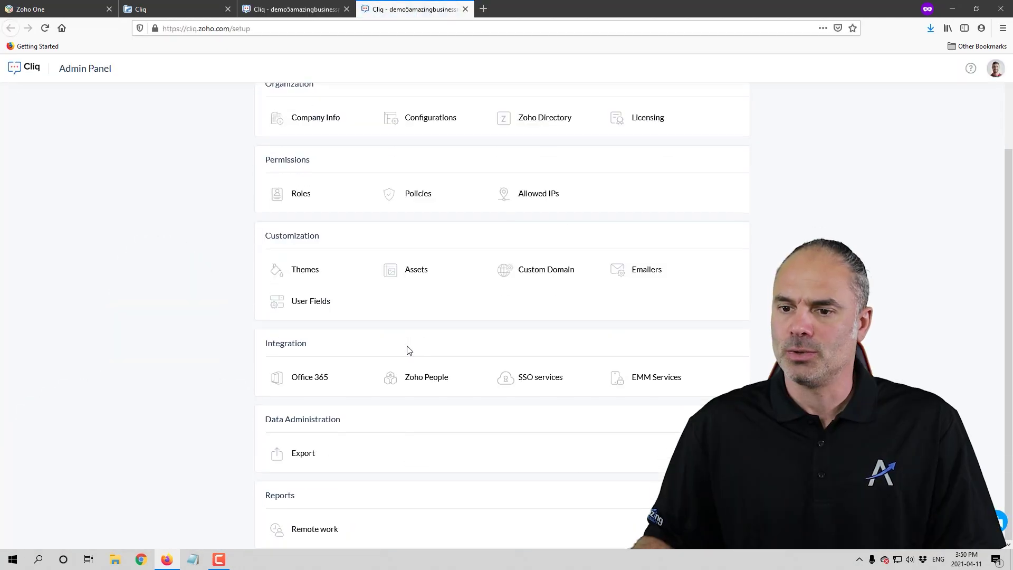
Open the Export page of Cliq's Data Administration and download the finished export of organization messages and files
click(308, 455)
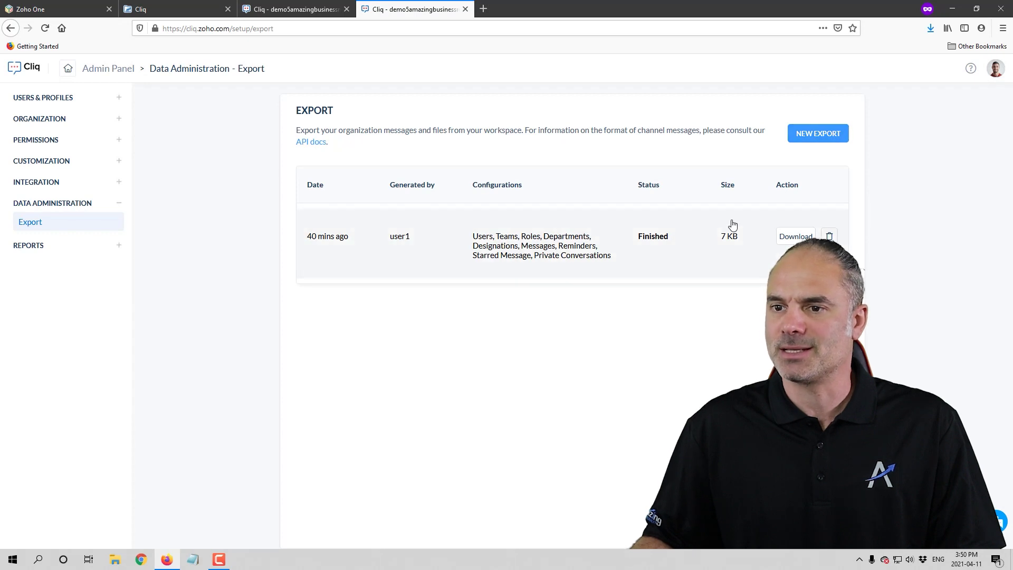
click(781, 241)
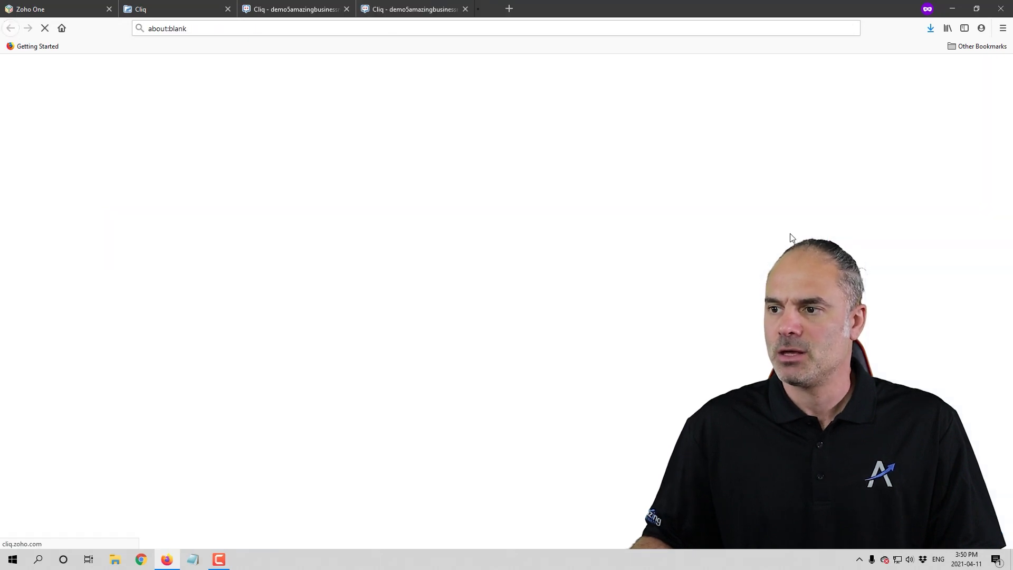
click(549, 346)
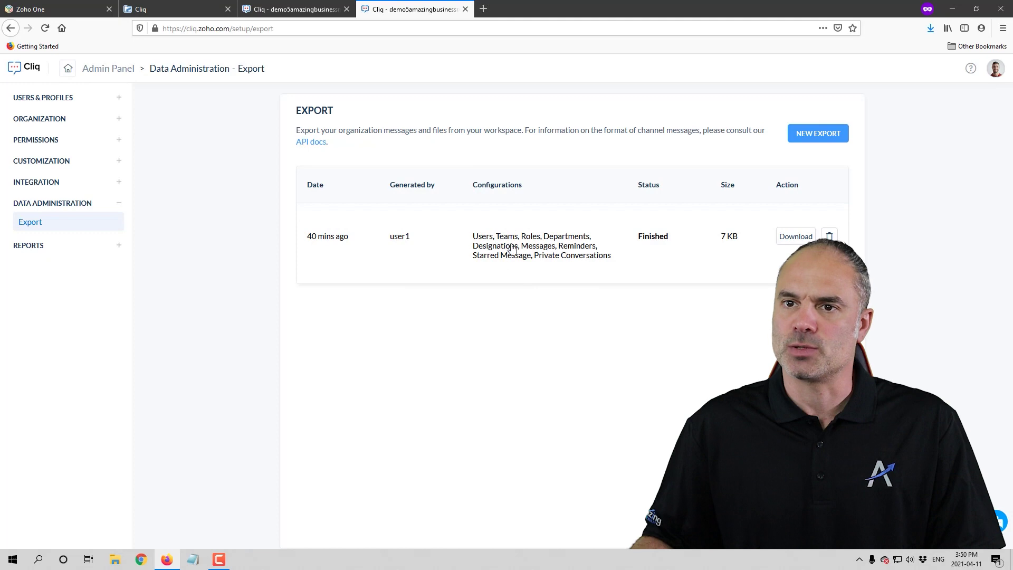
Upload demo5amazingbusinessresults_export.zip into the Cliq folder in WorkDrive, and open the Connect folder of Secure Stuff
click(174, 9)
click(569, 406)
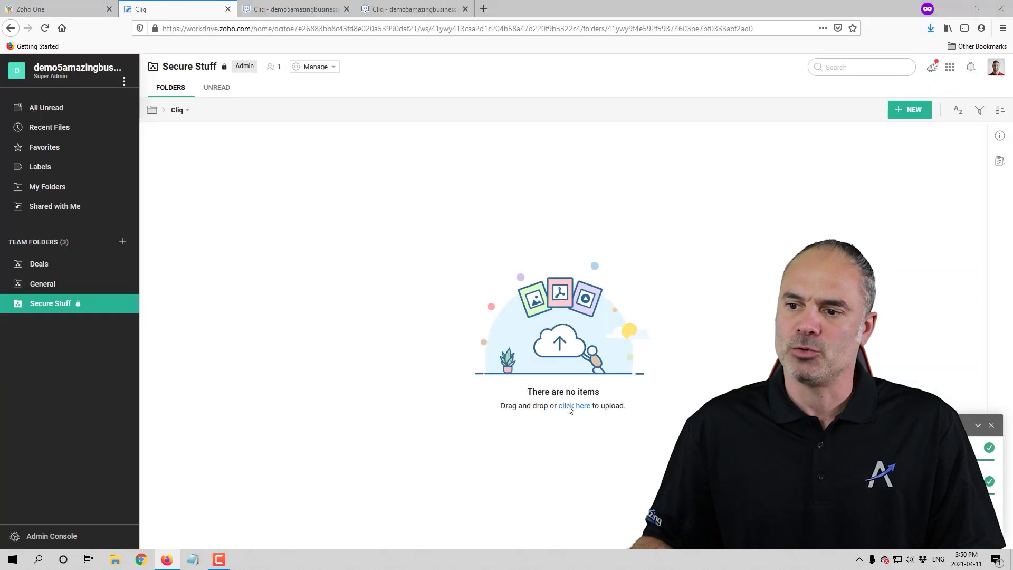
click(295, 92)
click(416, 268)
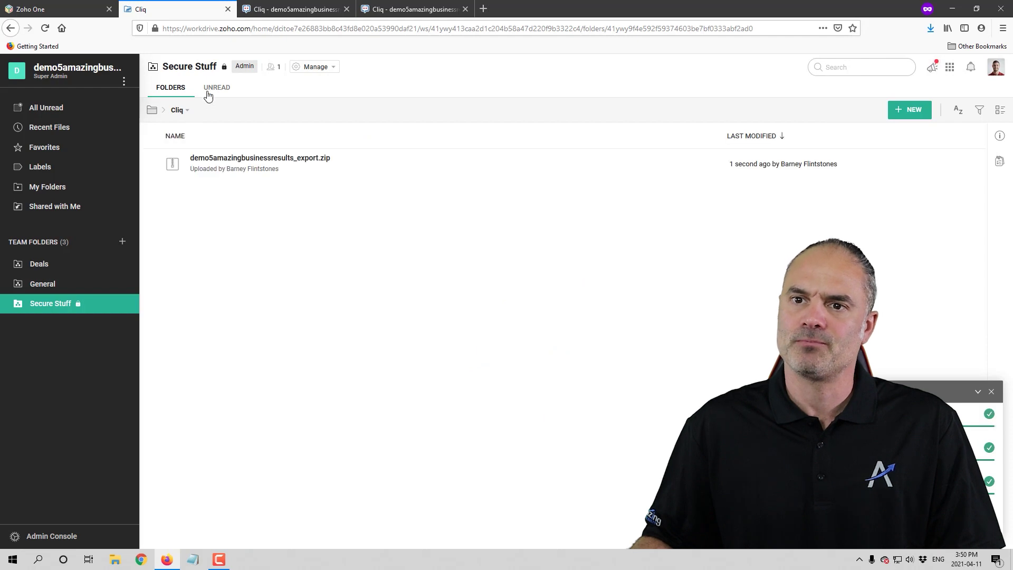
click(50, 309)
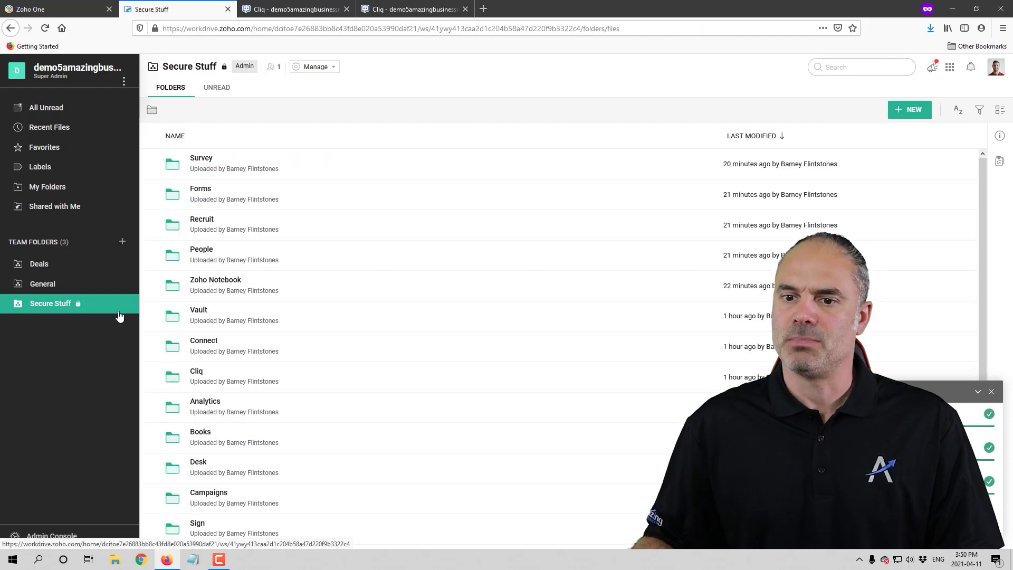
click(204, 340)
click(410, 8)
click(409, 22)
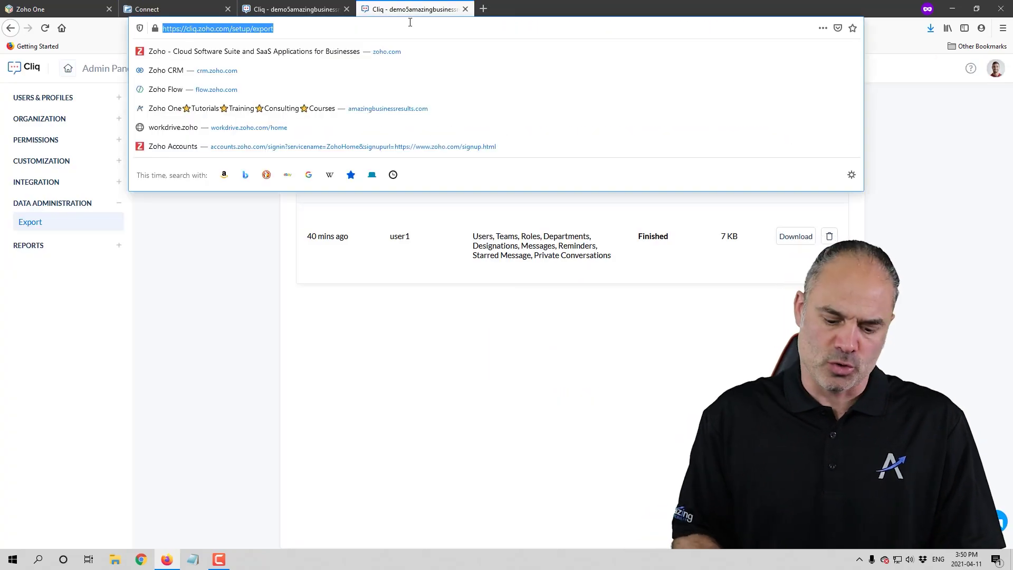
text(connec)
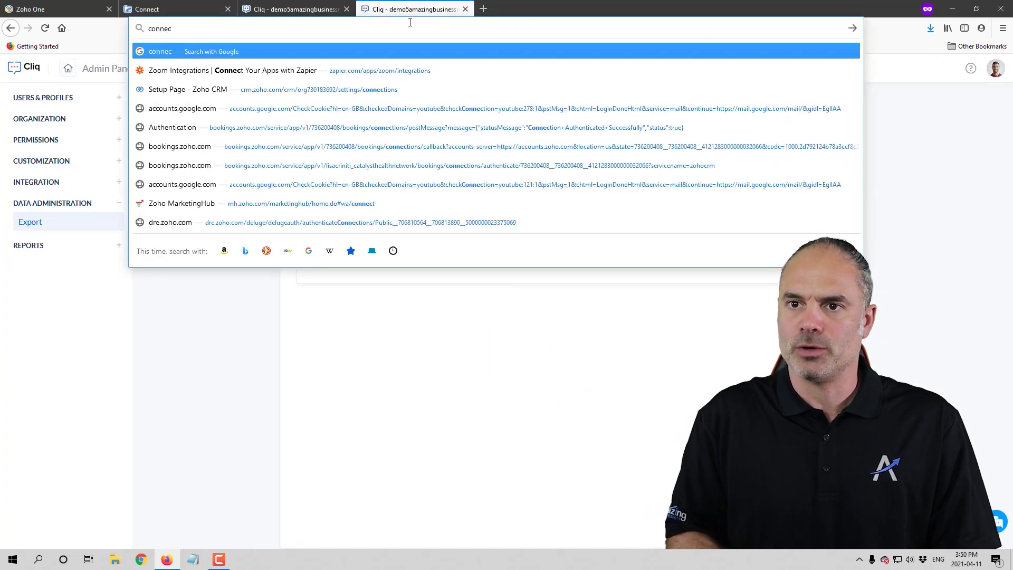
click(360, 88)
click(326, 12)
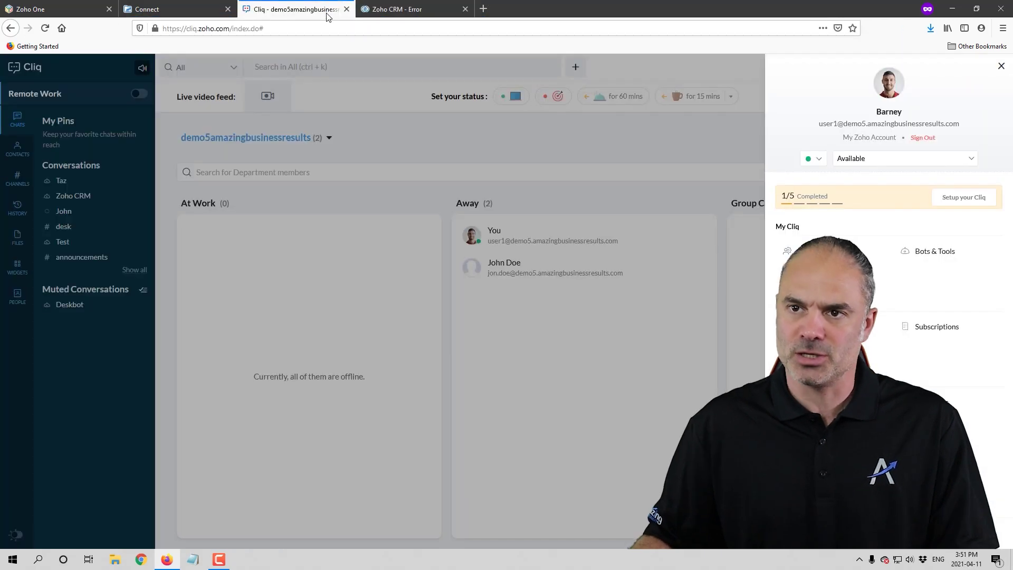
Load Zoho Connect at connect.zoho.com in the browser tab showing the CRM error page
click(390, 9)
click(397, 28)
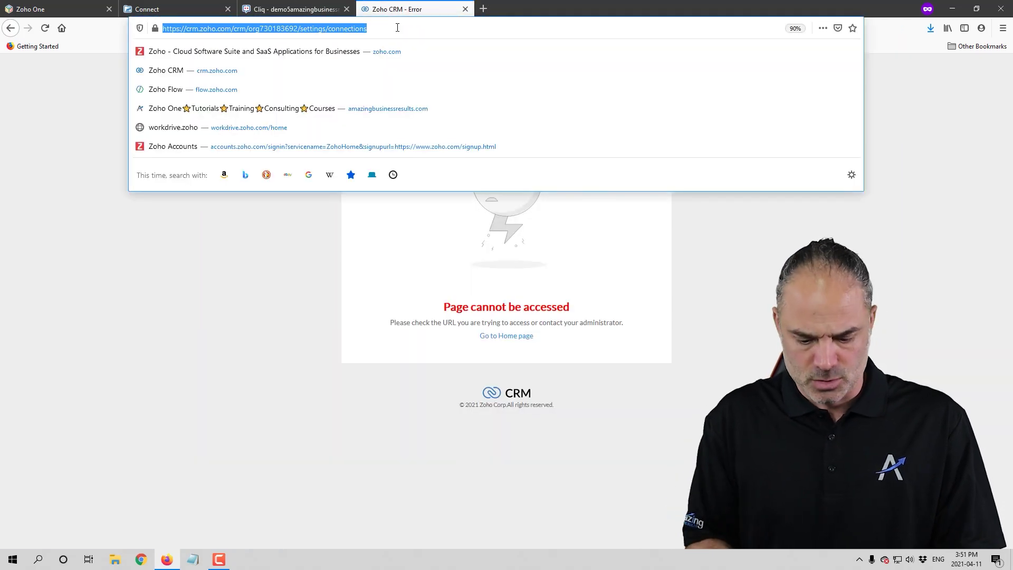
text(connect.zoho.com)
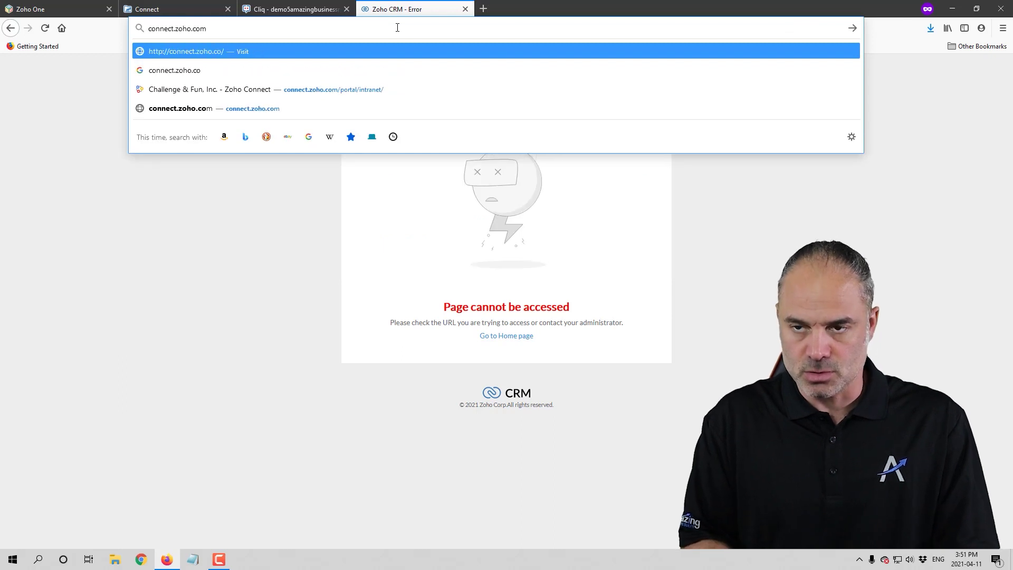
key(Return)
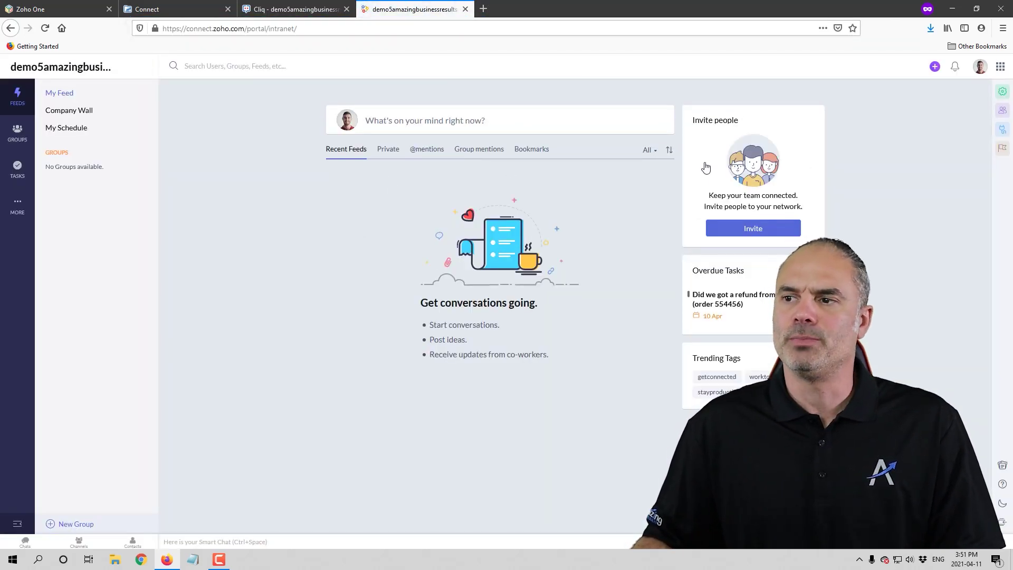
Open the Export page in Zoho Connect's settings and download the existing Entire Network export in XML format
click(1002, 93)
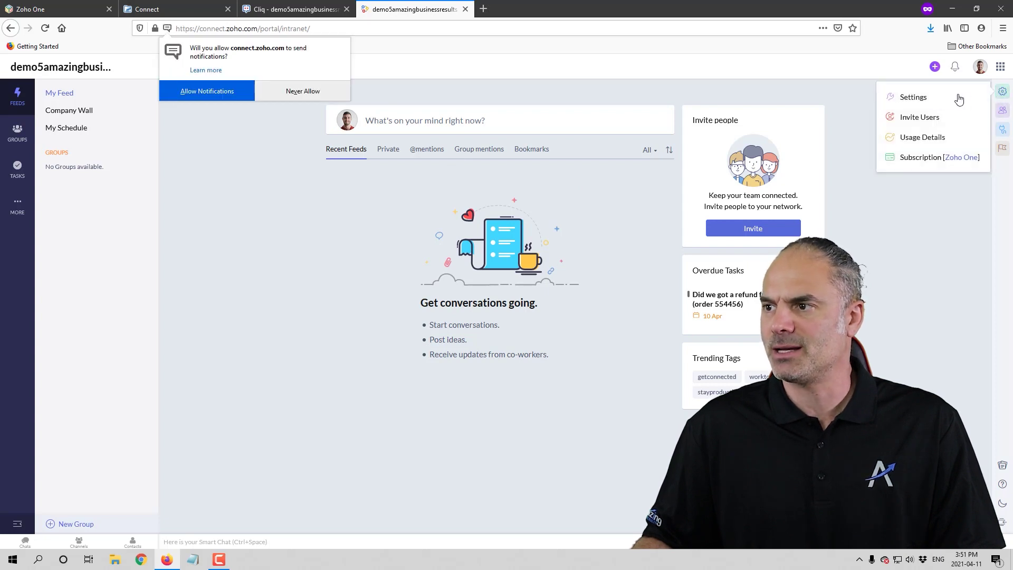
click(915, 98)
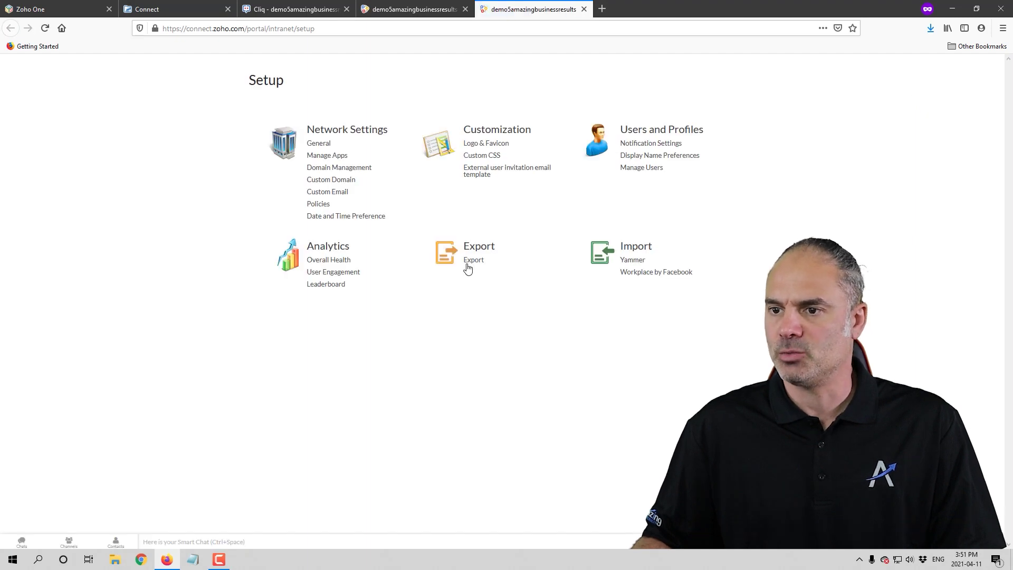
click(477, 263)
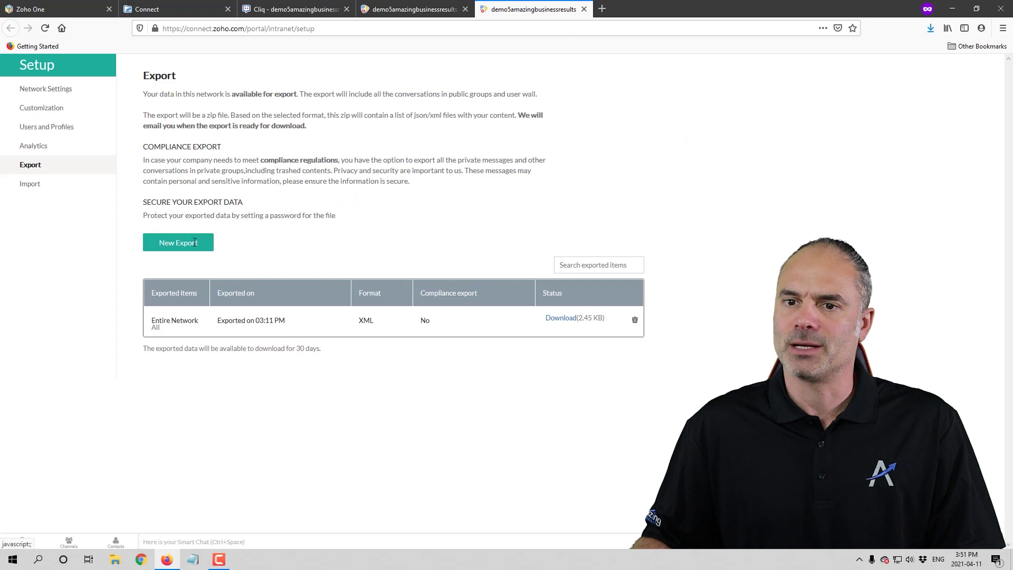
drag(158, 321, 588, 366)
click(562, 385)
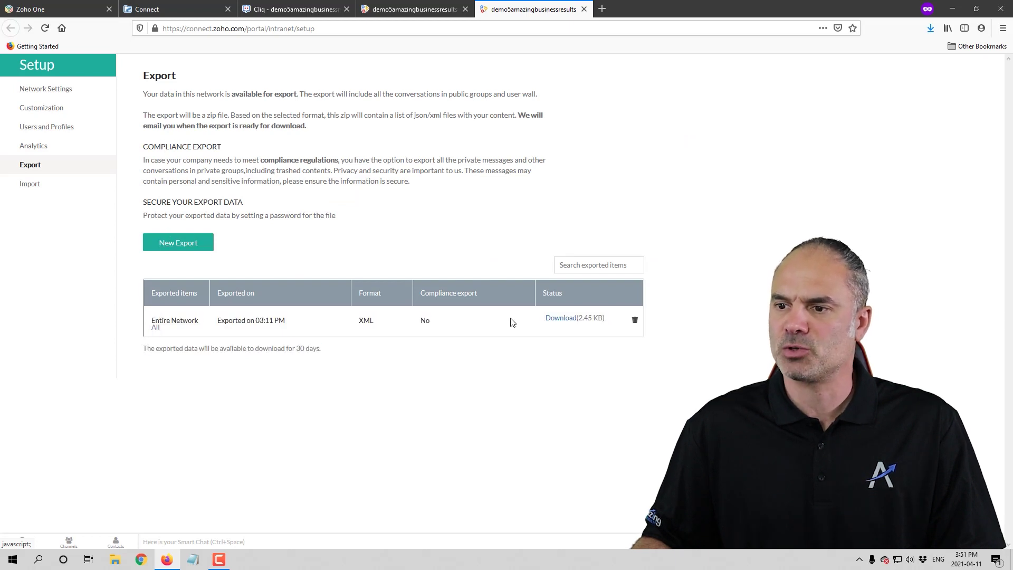
click(560, 318)
click(558, 345)
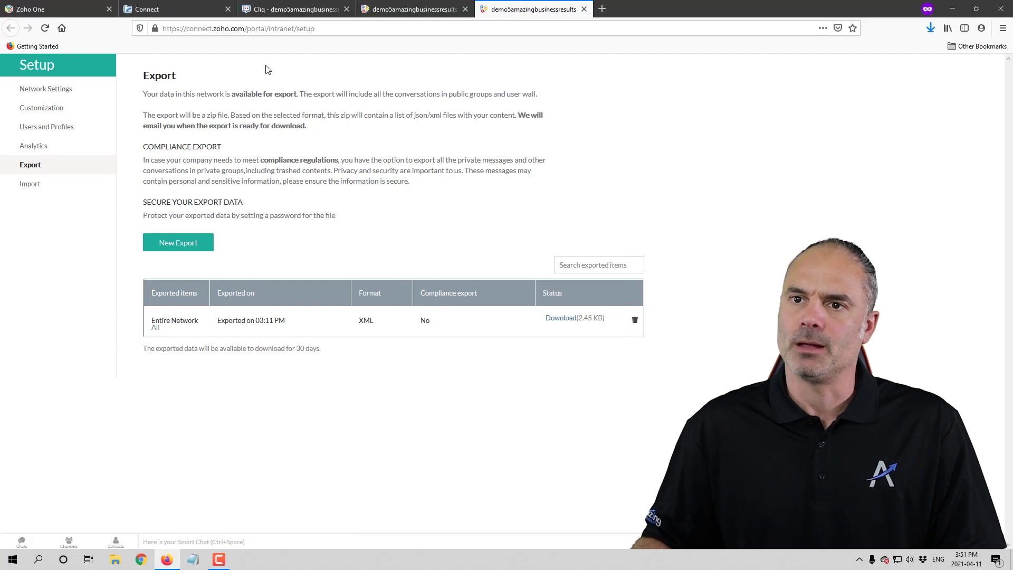
Upload All11-Apr-2021_07 11 27 PM(GMT).zip into the Connect folder in WorkDrive
click(214, 10)
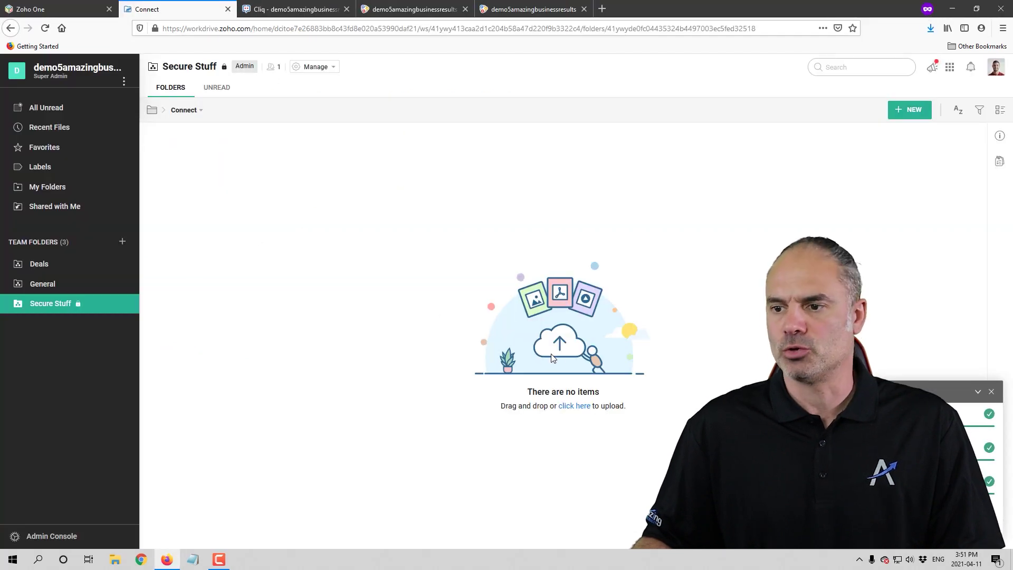
click(574, 406)
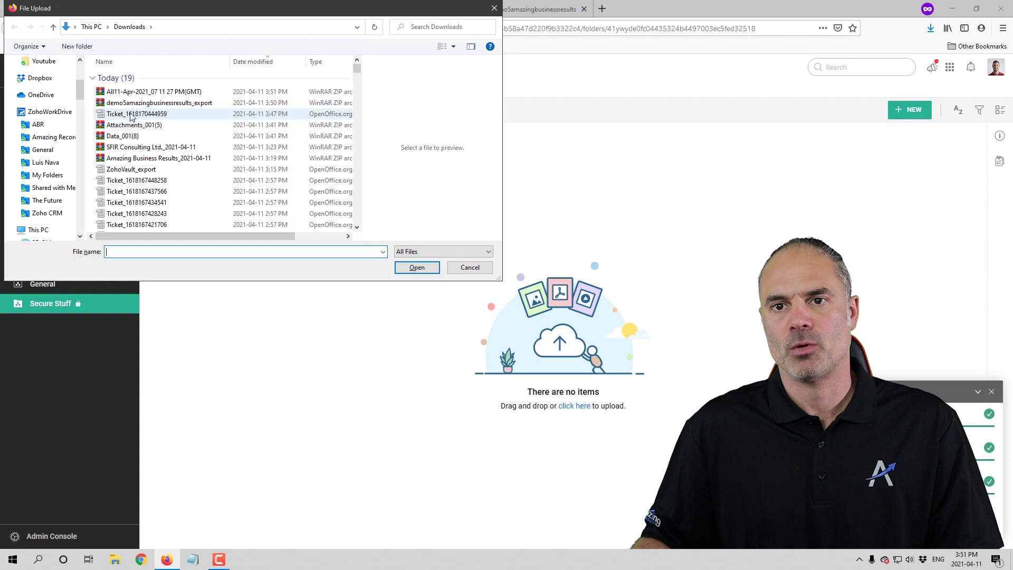
click(158, 91)
click(417, 268)
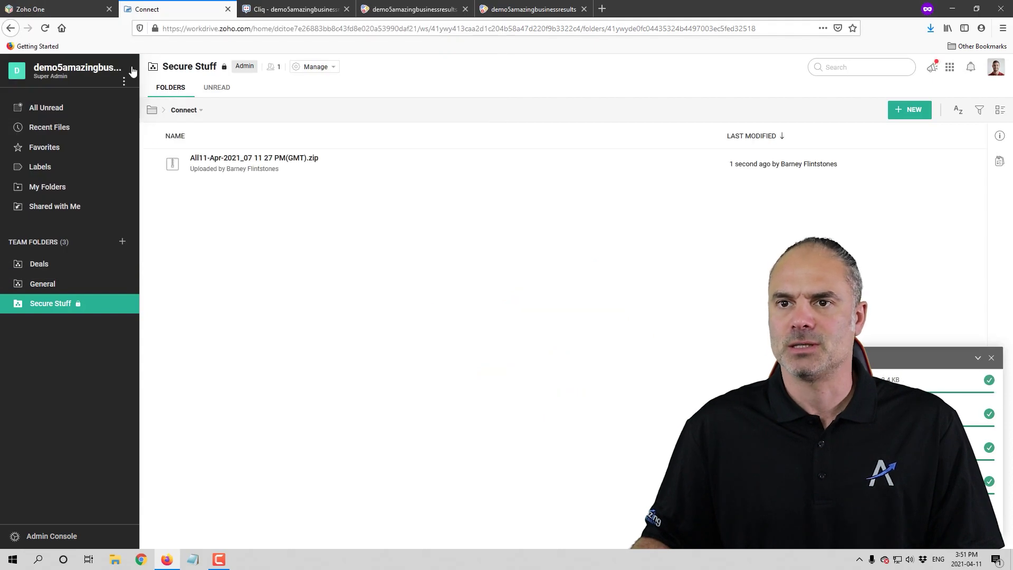
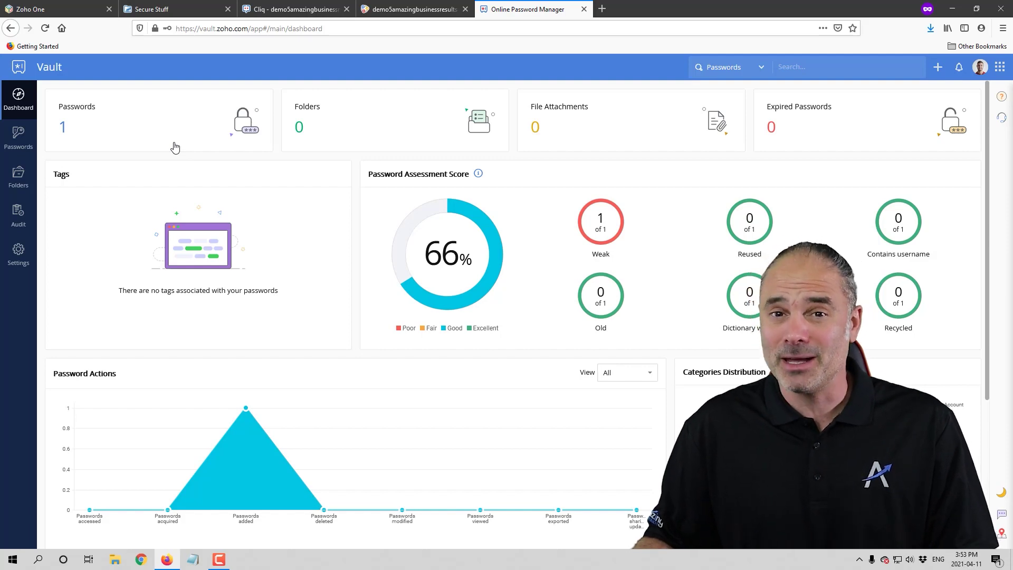
Open the Export Passwords settings in Zoho Vault to examine the export options
click(18, 251)
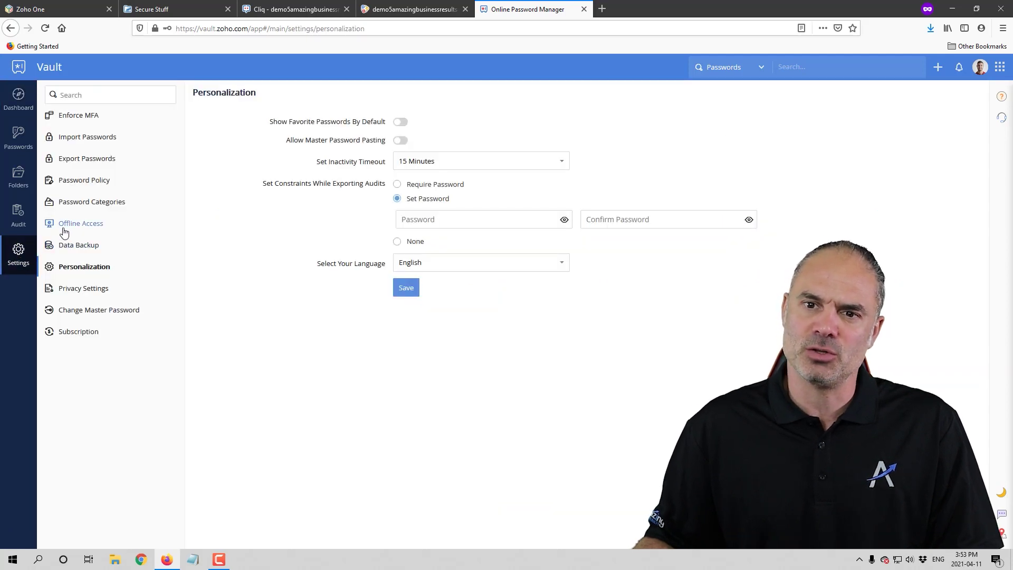
click(92, 160)
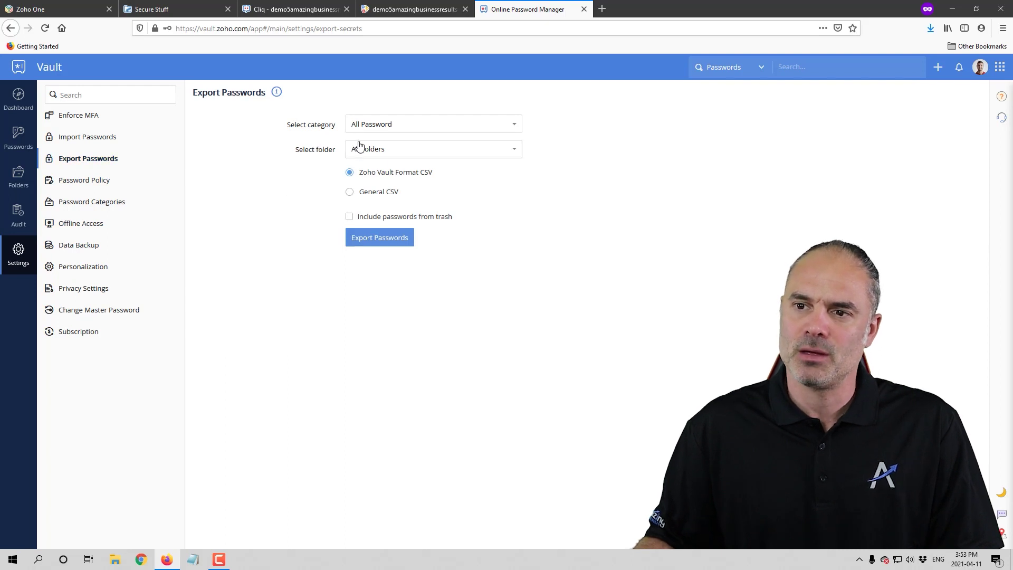
Search Vault's settings for "backup", open Data Backup, and switch the data backup off and on again
click(97, 94)
text(b)
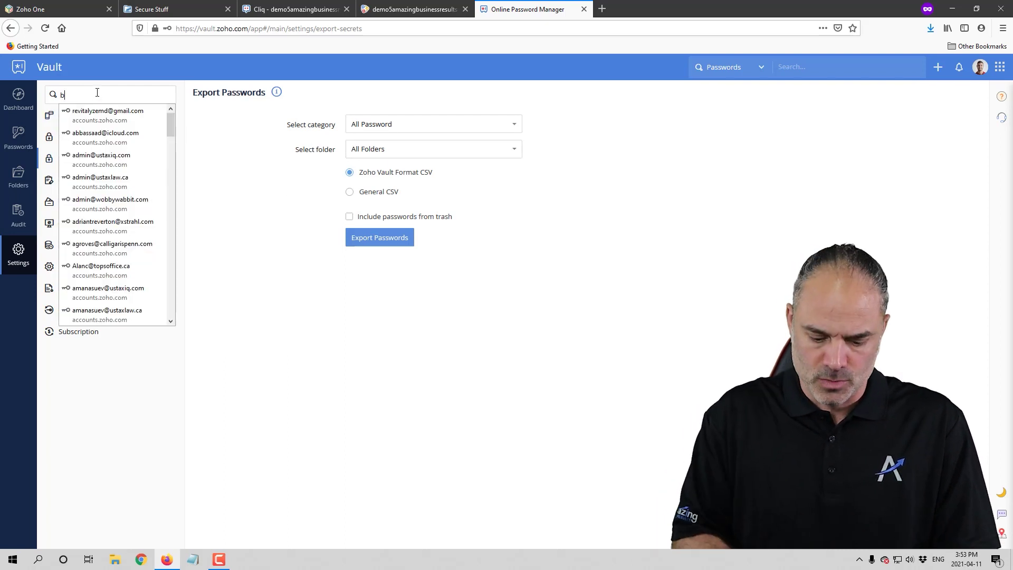
text(ack)
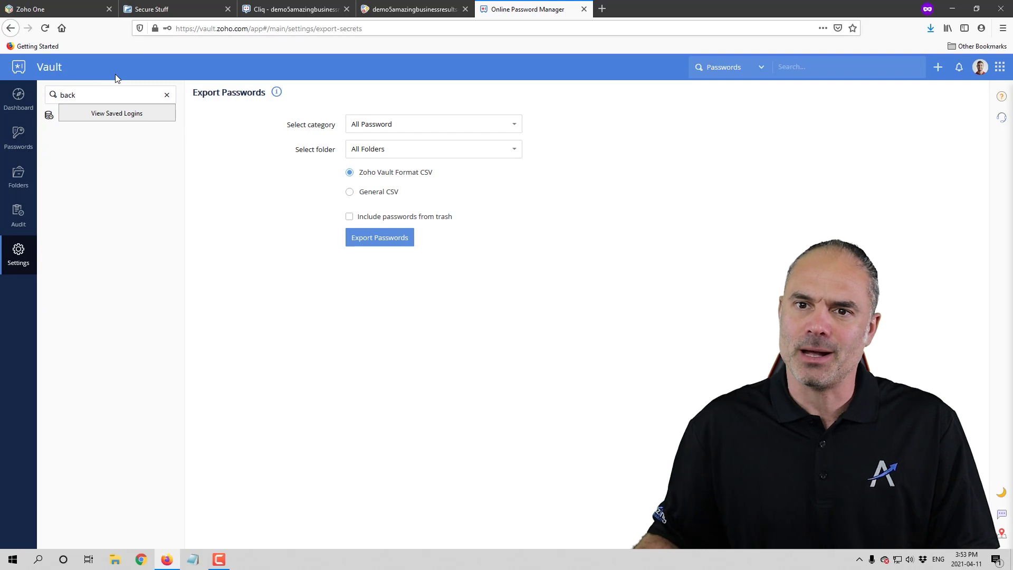
text(up)
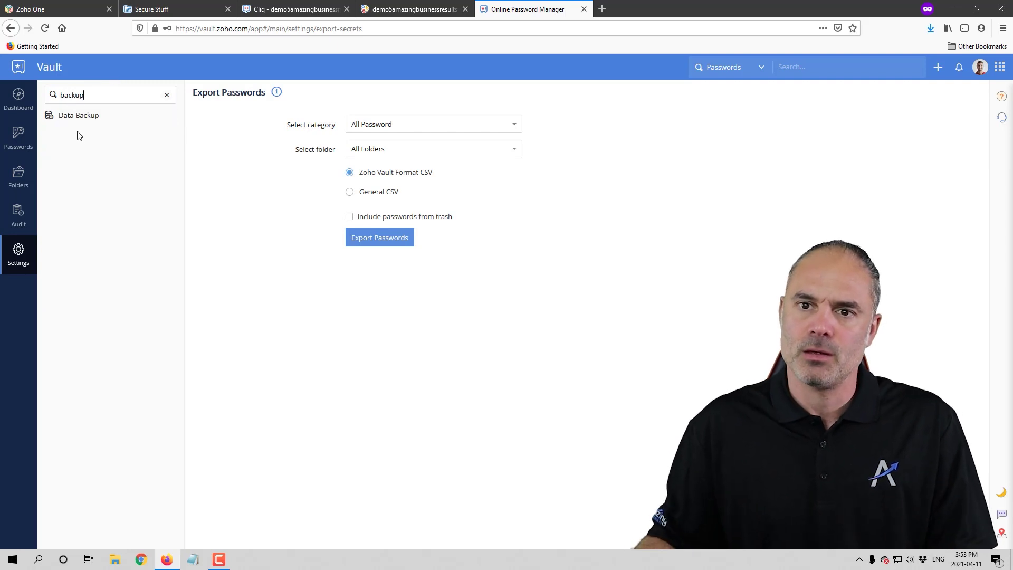
click(82, 115)
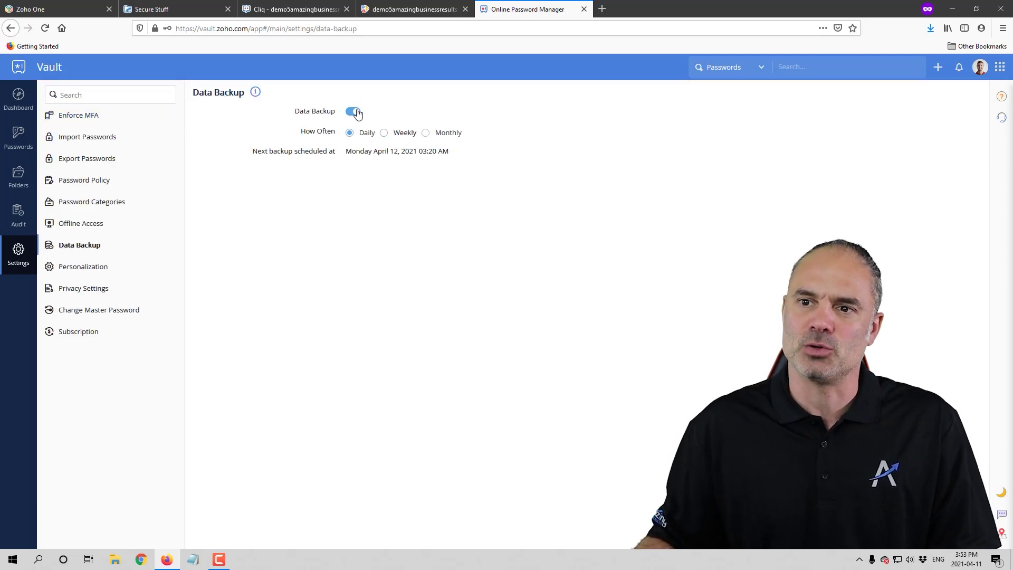
click(353, 111)
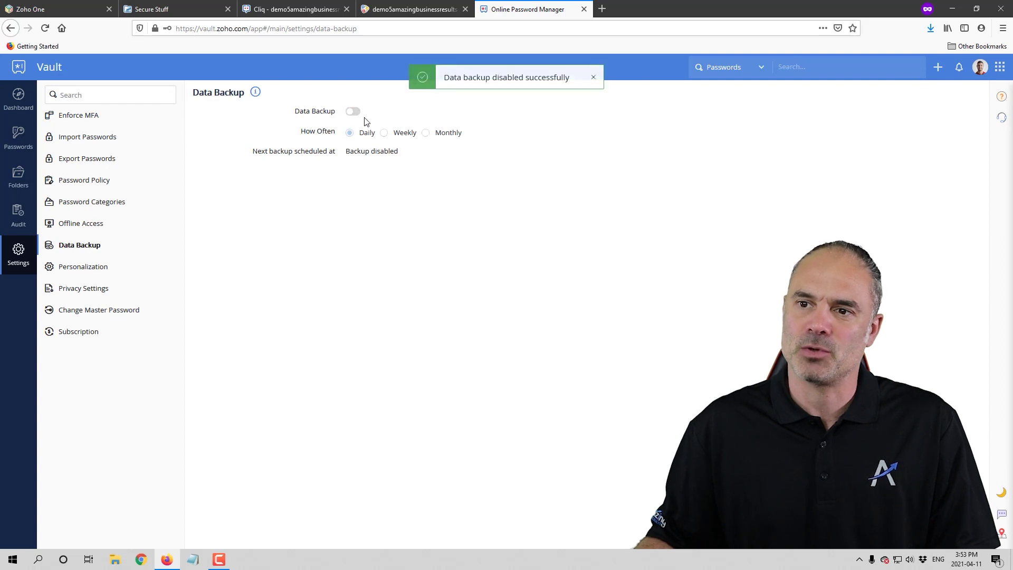
click(353, 112)
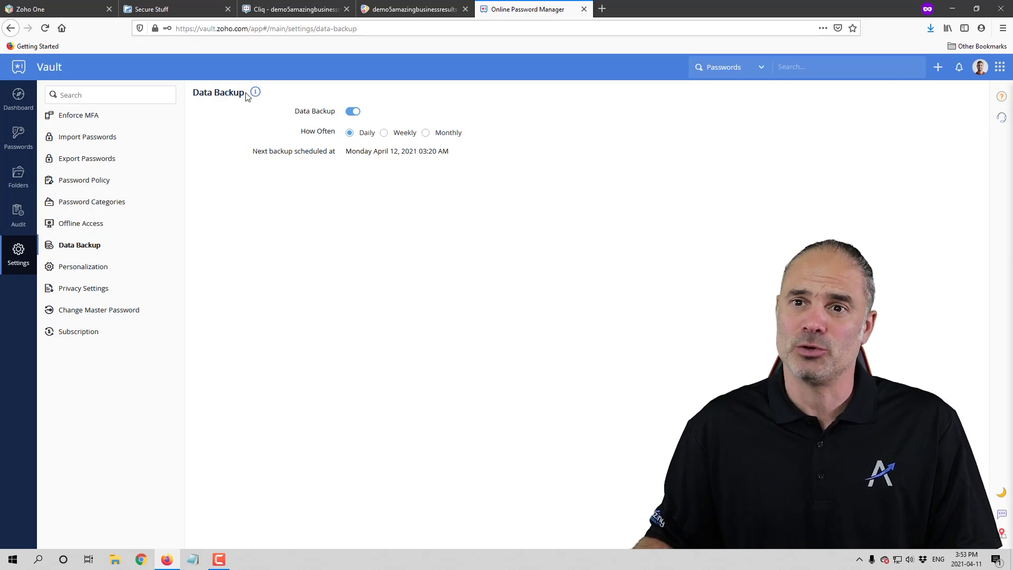
Upload All11-Apr-2021_07 11 27 PM(GMT) into the Vault folder in WorkDrive, and return to the Secure Stuff folder list
click(159, 8)
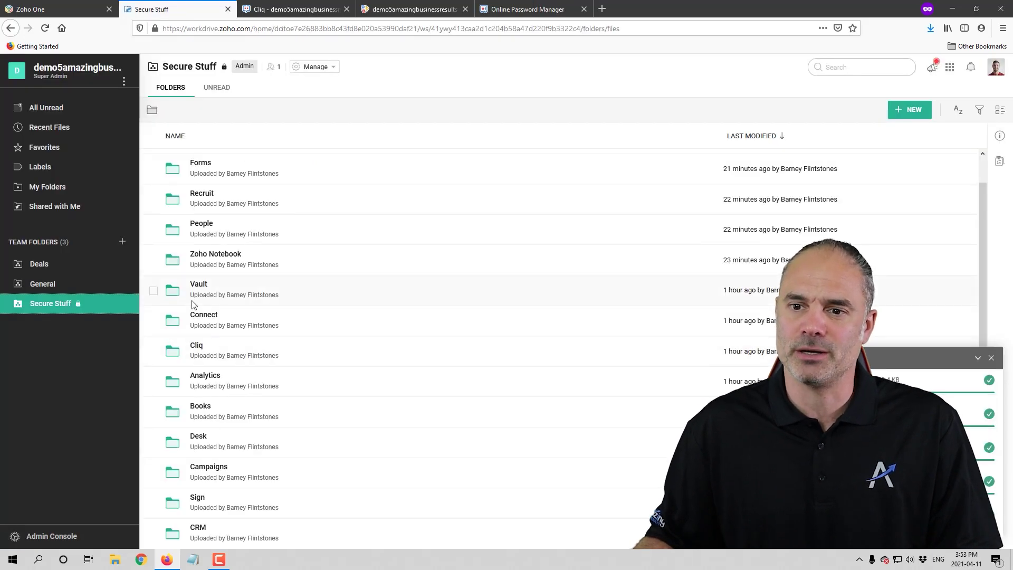
click(192, 287)
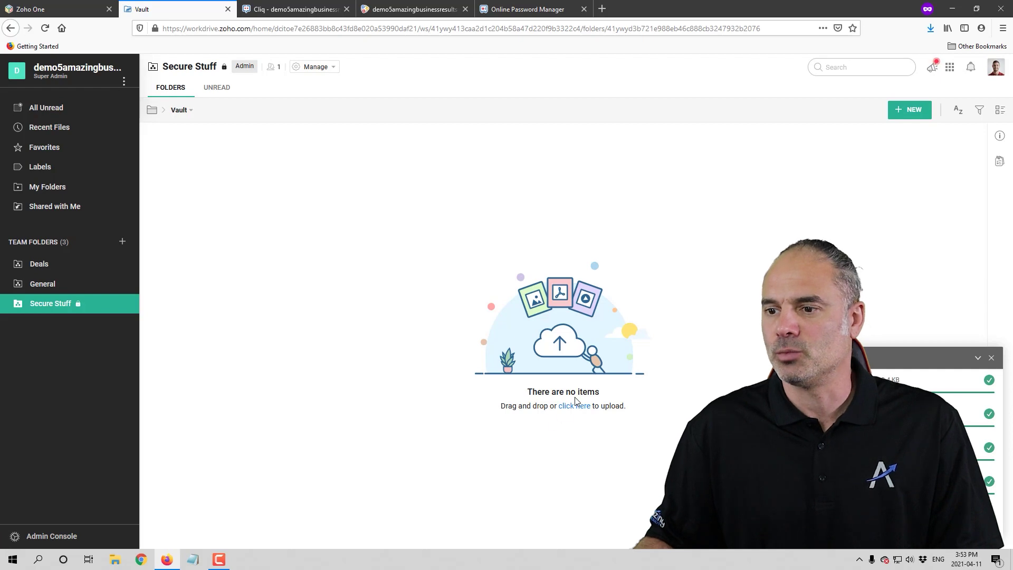
click(578, 409)
click(159, 93)
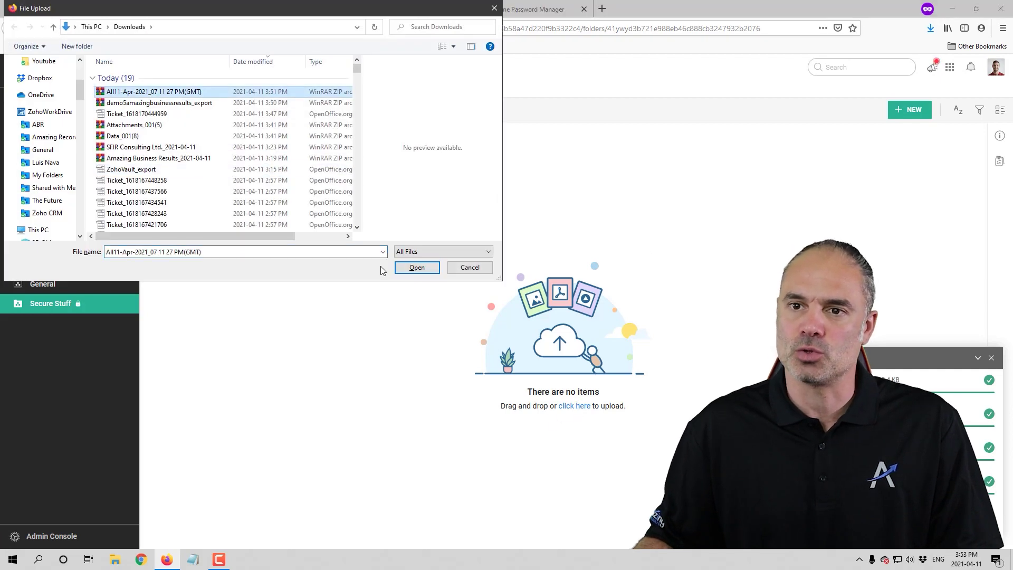
click(414, 330)
key(alt+Left)
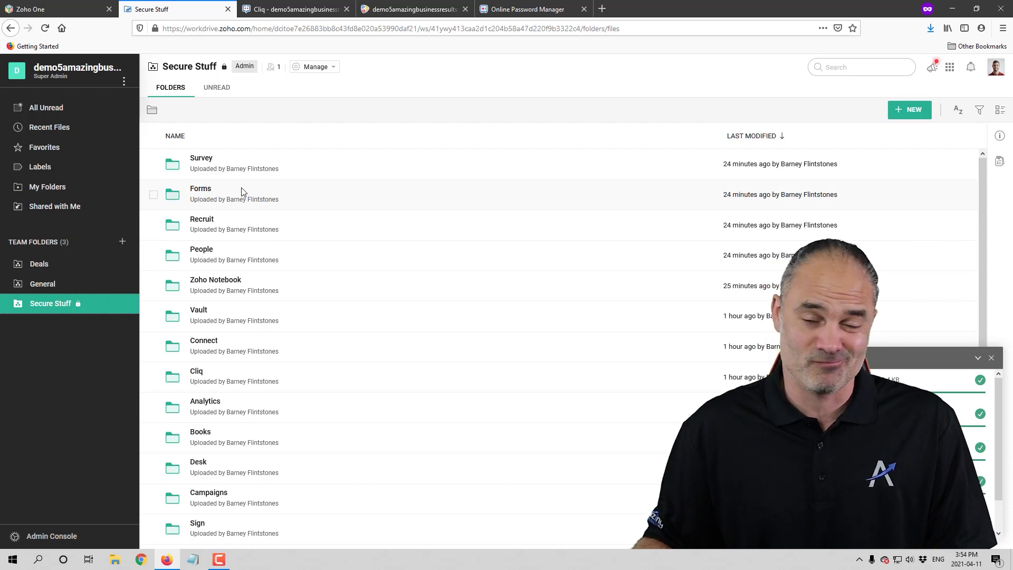
Open Zoho Notebook in place of the Vault page and dismiss its welcome tour
click(505, 5)
click(527, 27)
text(noyte)
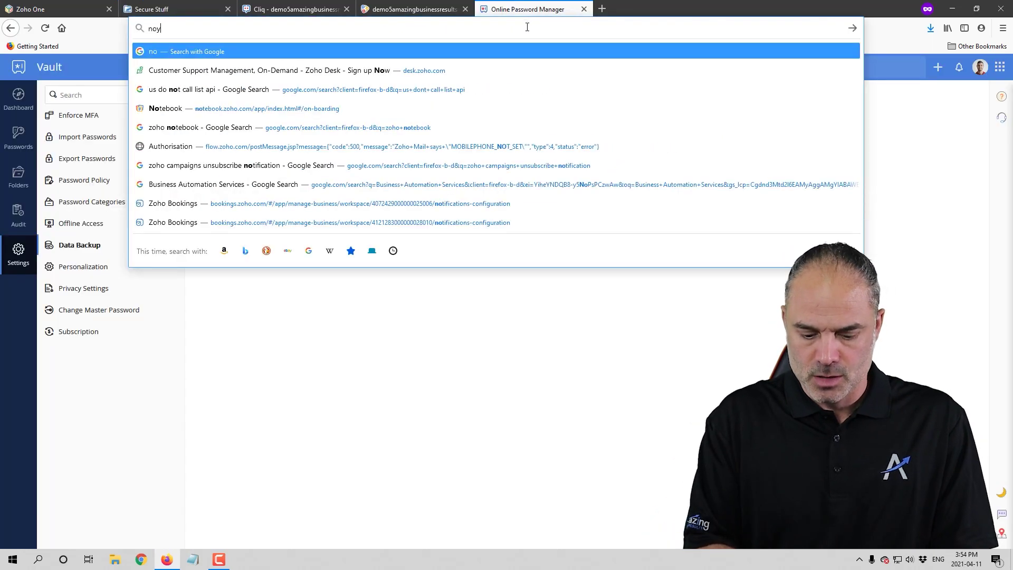
key(BackSpace)
key(BackSpace)
key(BackSpace)
text(te)
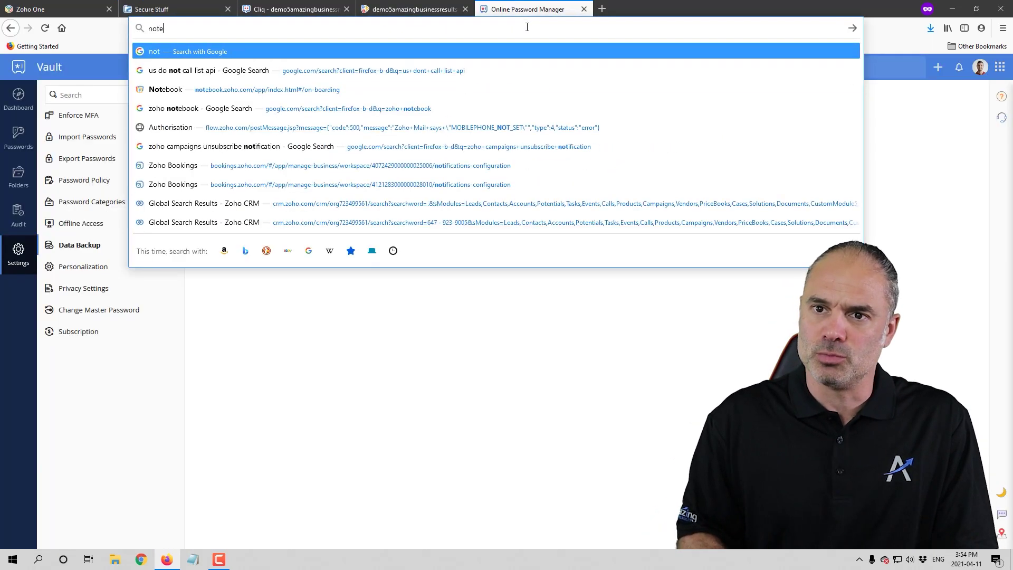
key(Down)
key(Return)
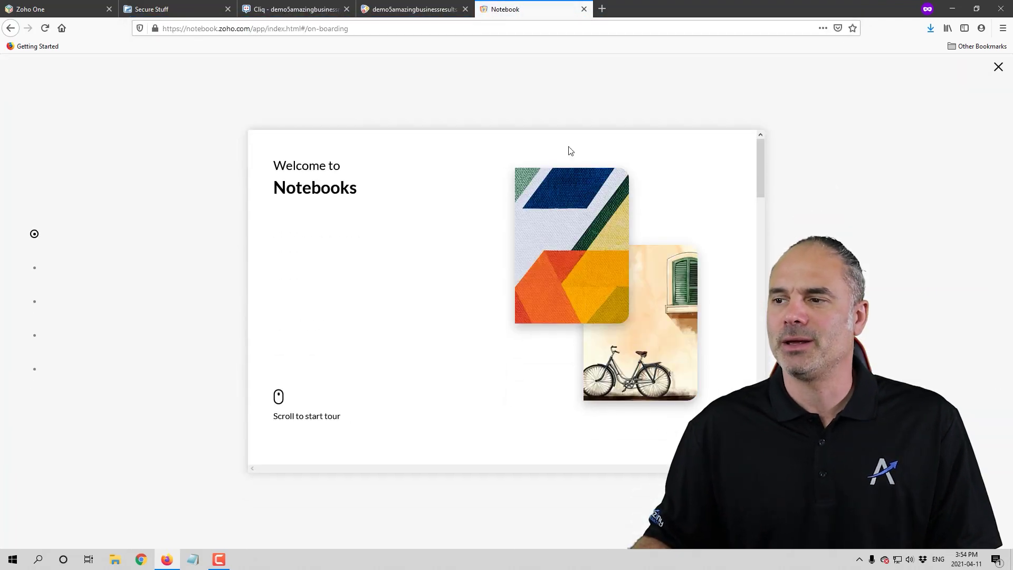
click(998, 67)
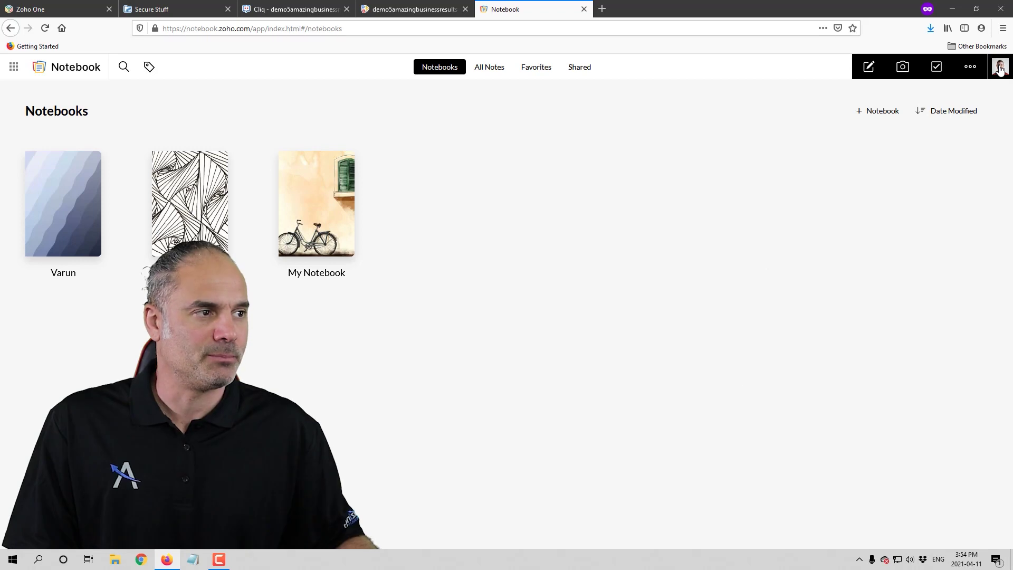
Open the data export from Notebook's settings and save the completed export notebook_11Apr2021_1228.zip
click(1000, 67)
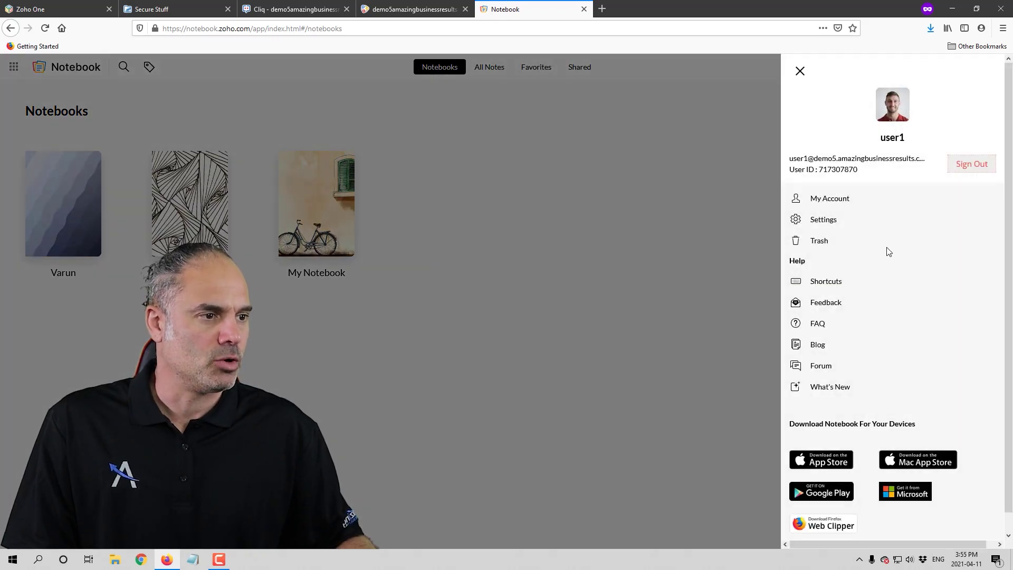
click(828, 220)
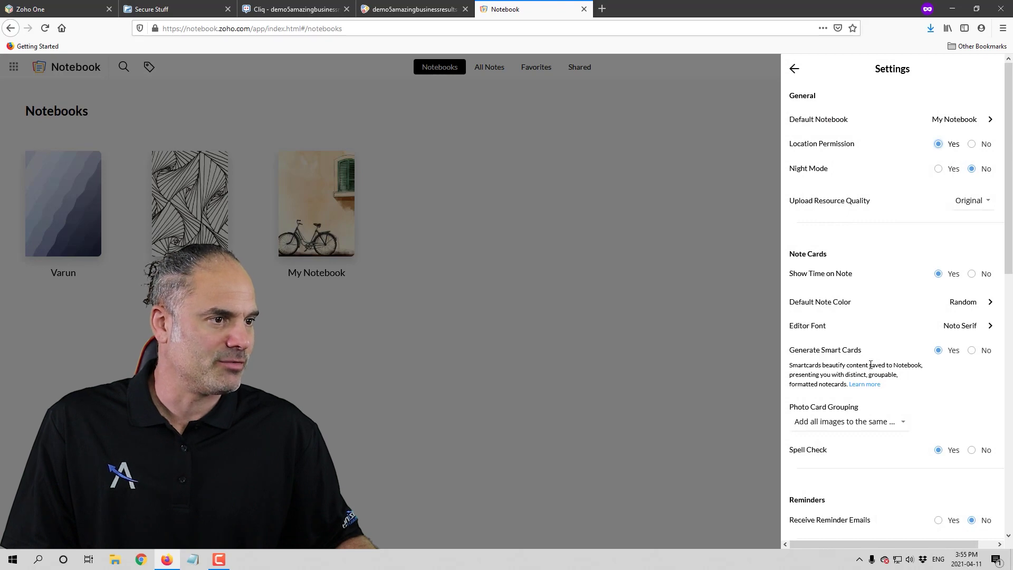
scroll(870, 364, down, 10)
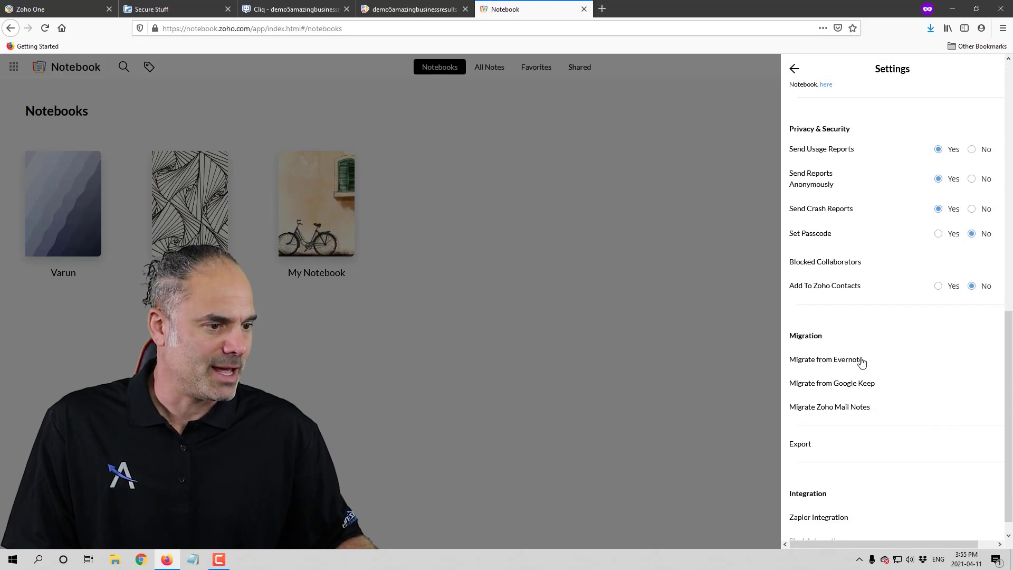
click(801, 425)
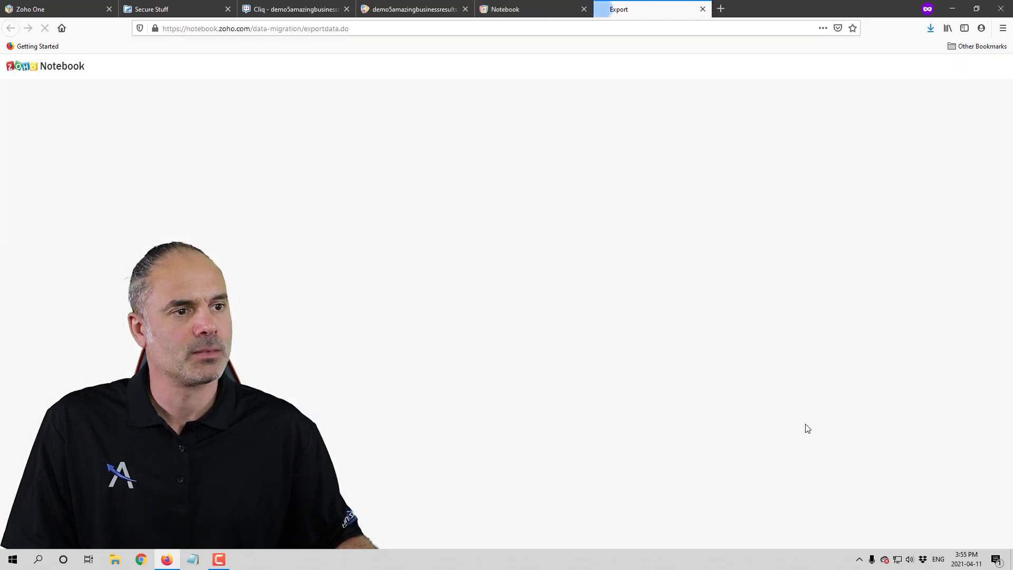
click(509, 390)
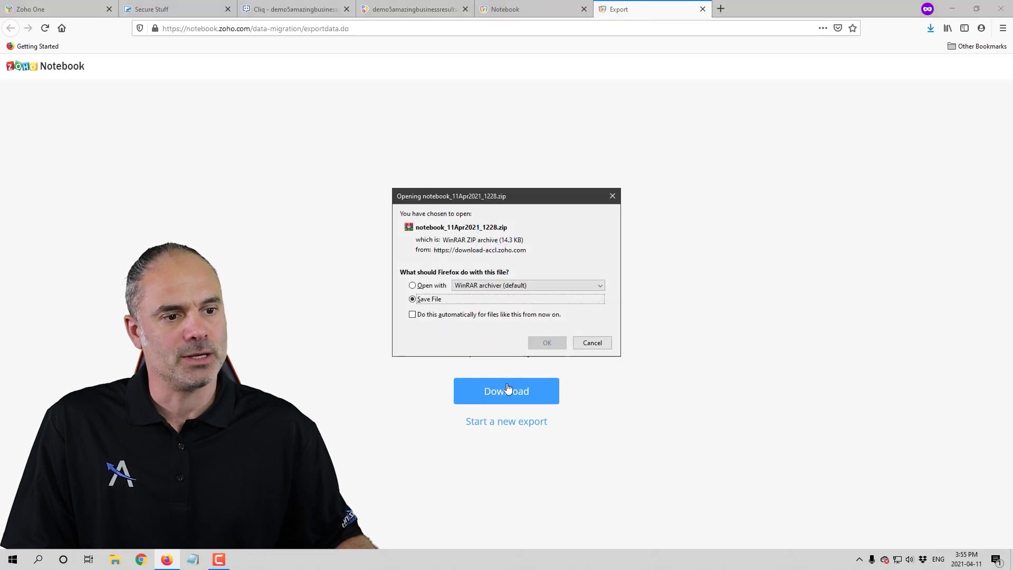
click(546, 343)
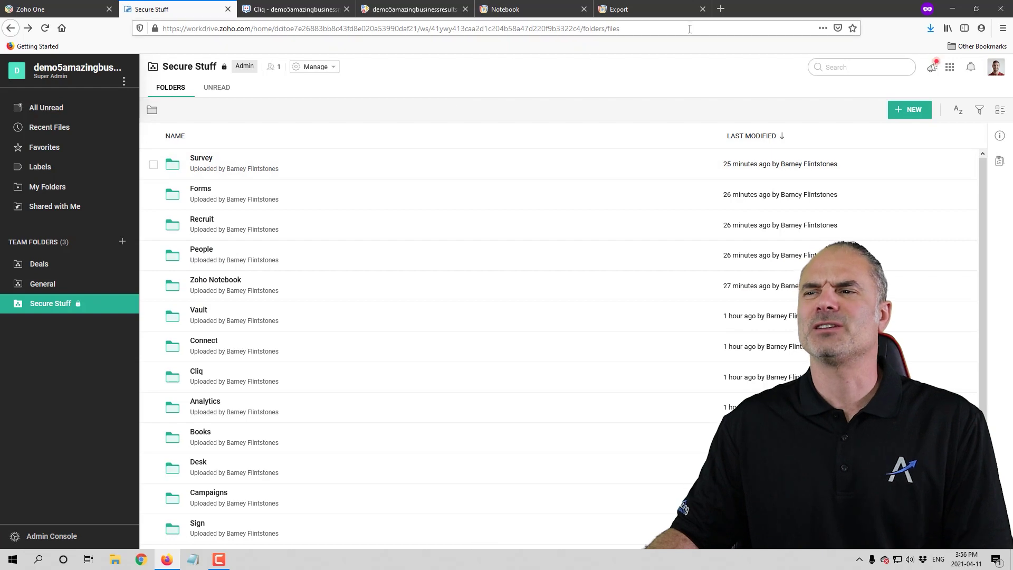
Open Zoho People at people.zoho.com in place of the Notebook export page
click(655, 15)
click(616, 29)
text(peopl)
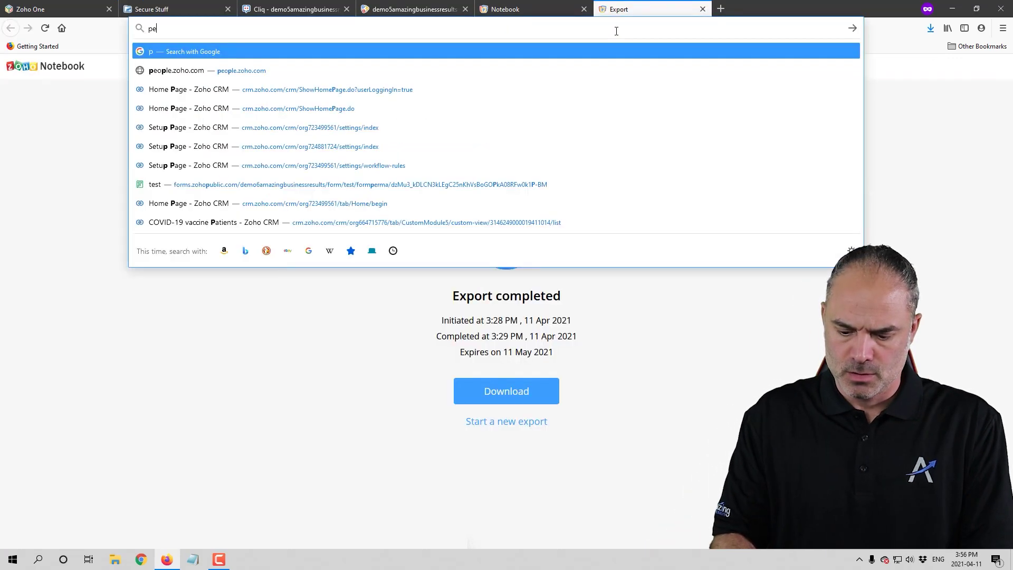
key(BackSpace)
key(BackSpace)
key(BackSpace)
key(BackSpace)
key(BackSpace)
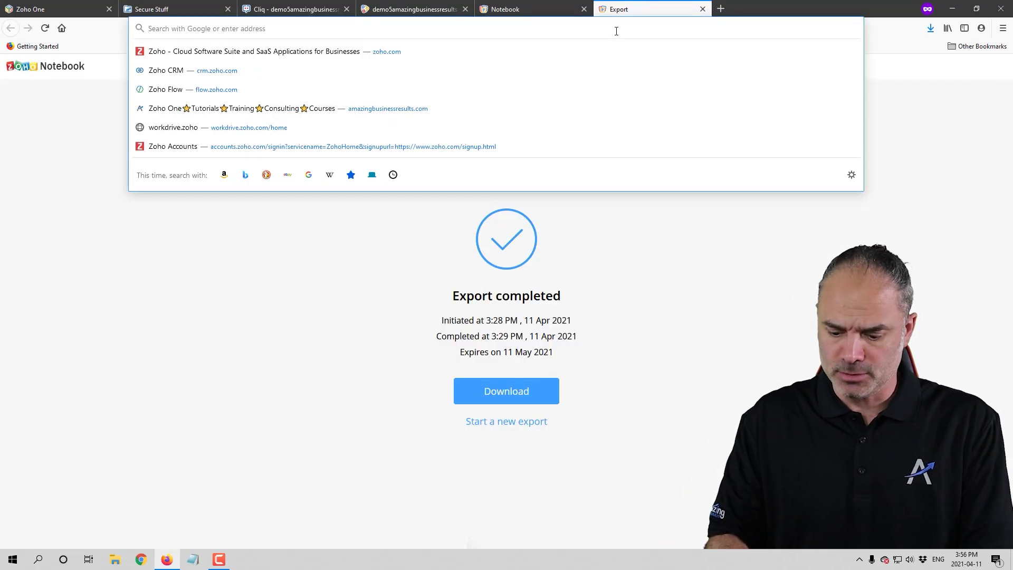
text(people.zoho)
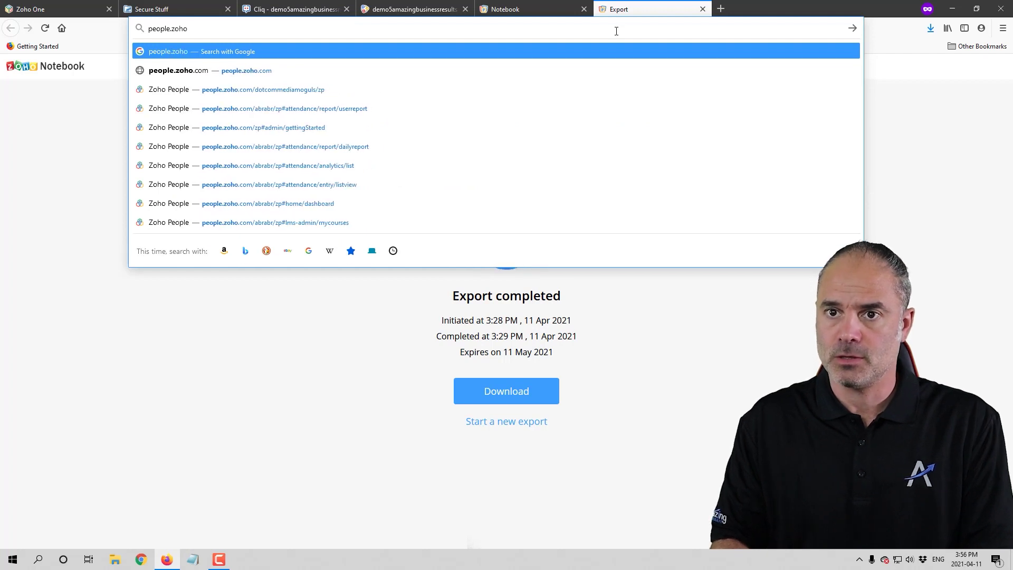
click(335, 70)
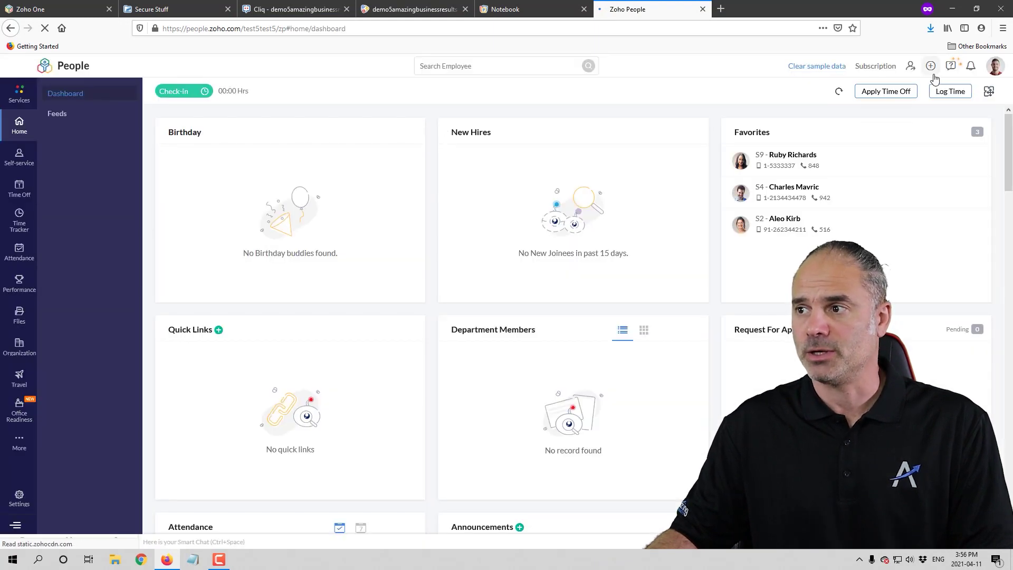
Open Data Backup in Zoho People's setup and request a full backup with the Backup Now schedule
click(19, 498)
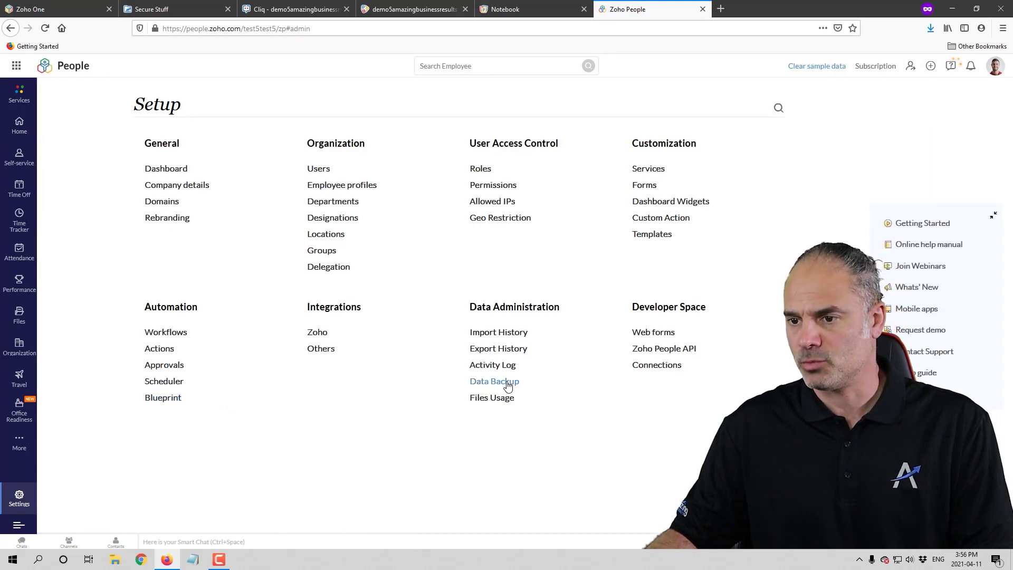
click(494, 382)
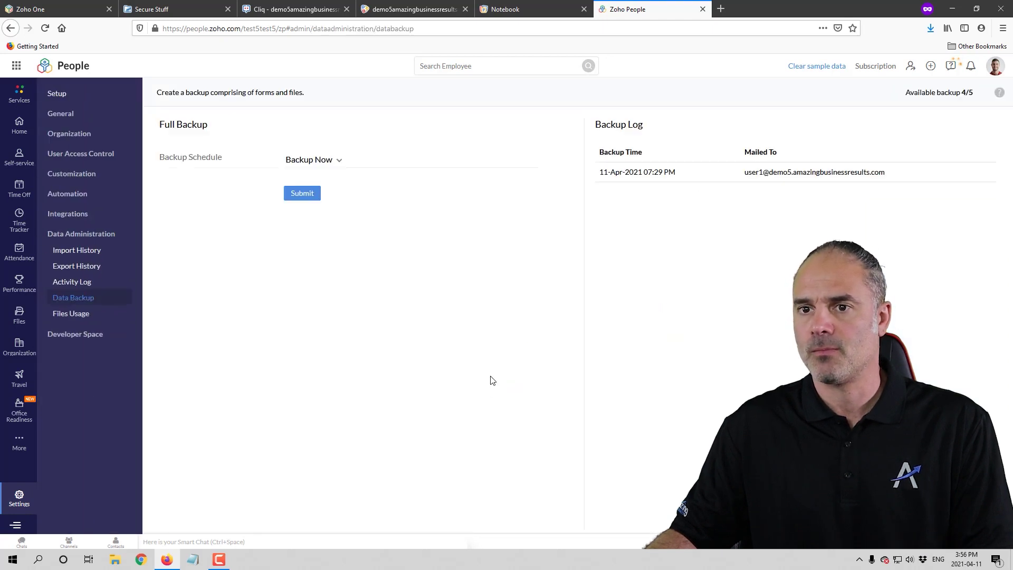
click(303, 193)
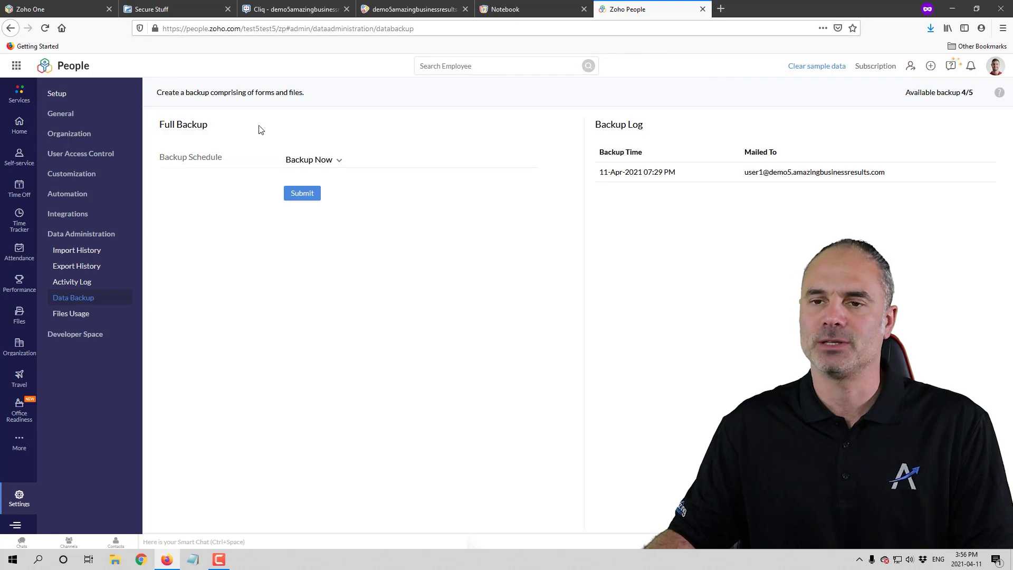
Check the Secure Stuff folder list in WorkDrive, and open recruit.zoho.com in place of the Zoho People page
click(187, 9)
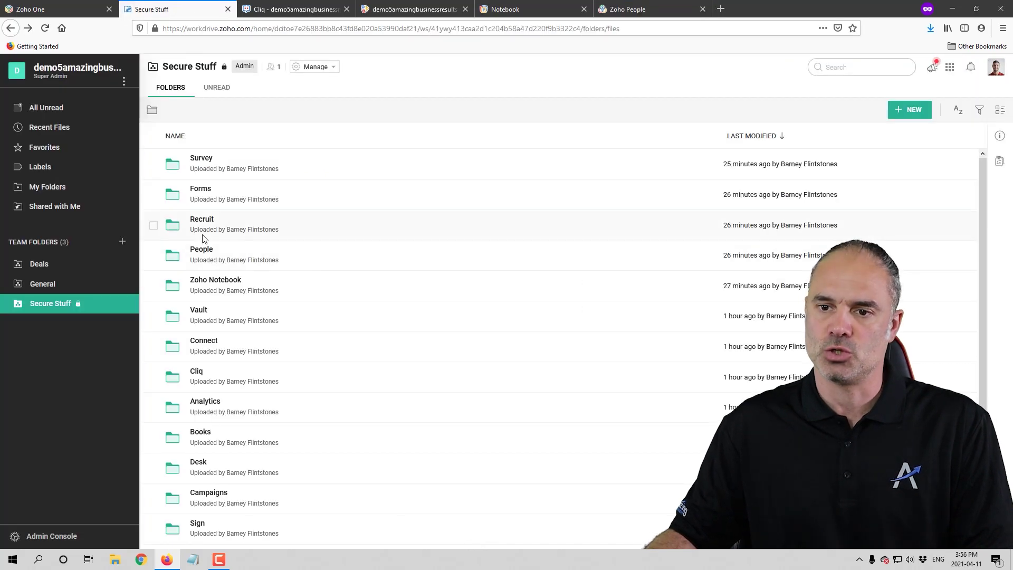
click(628, 9)
click(621, 31)
text(recru)
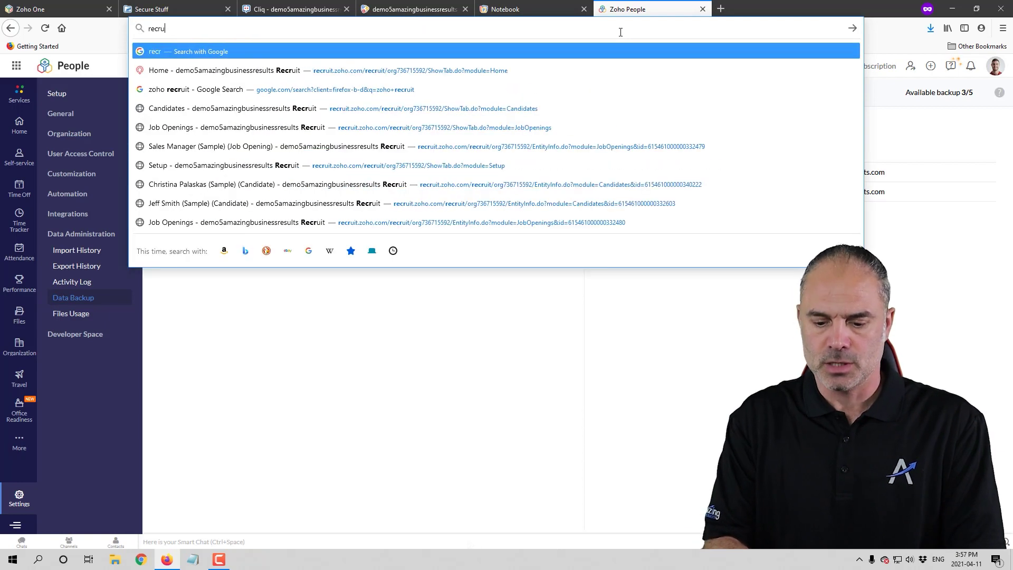
text(it.zoho.com)
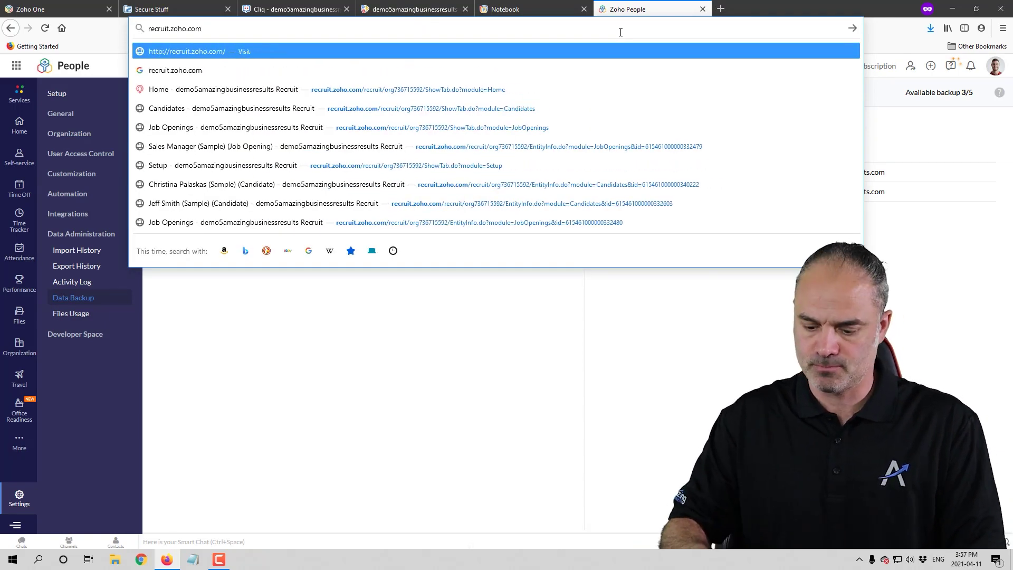
key(Return)
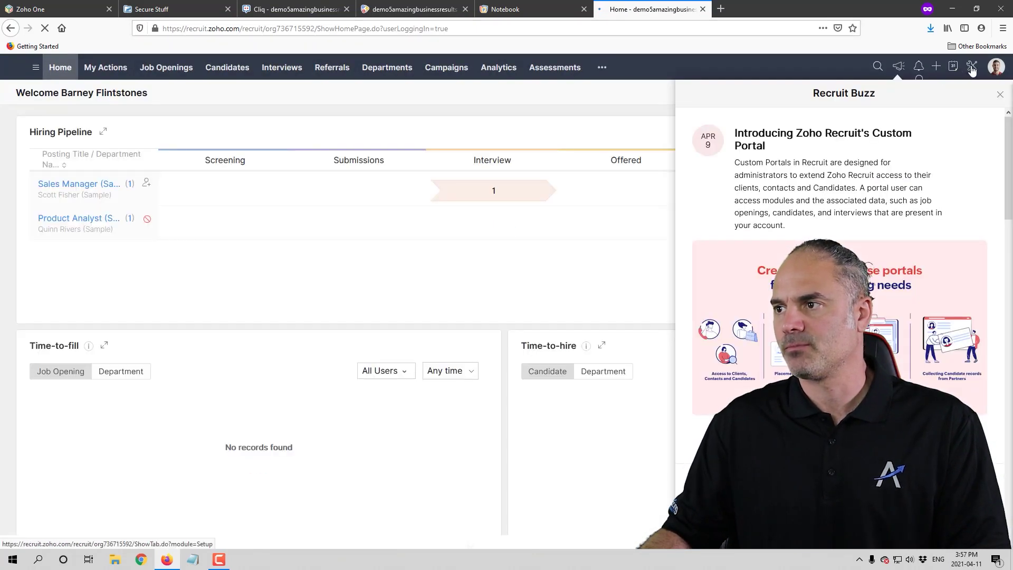
Schedule Zoho Recruit's data backup to start on 04/11/2021, repeat every 2 weeks and never end
click(972, 67)
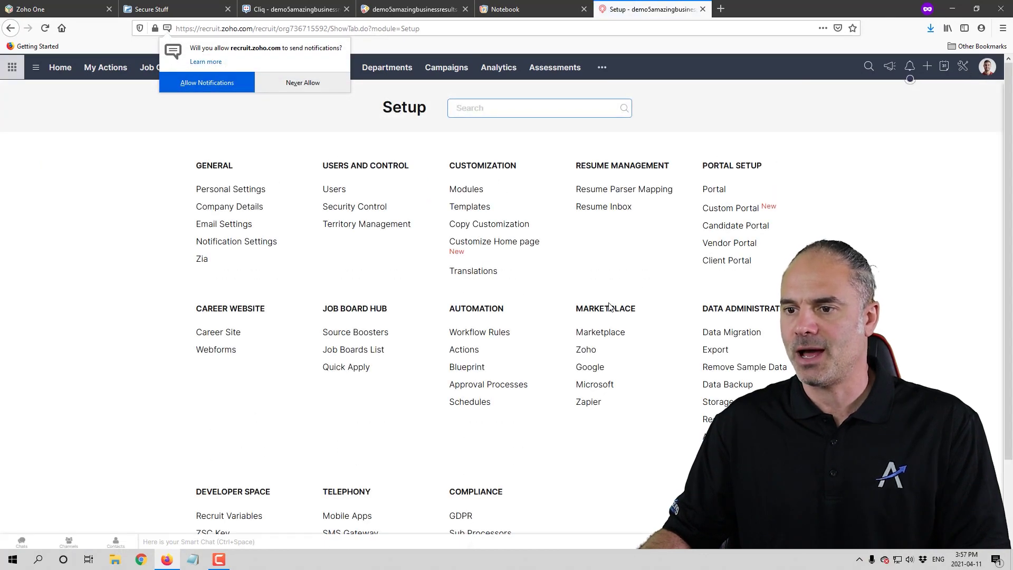
click(724, 385)
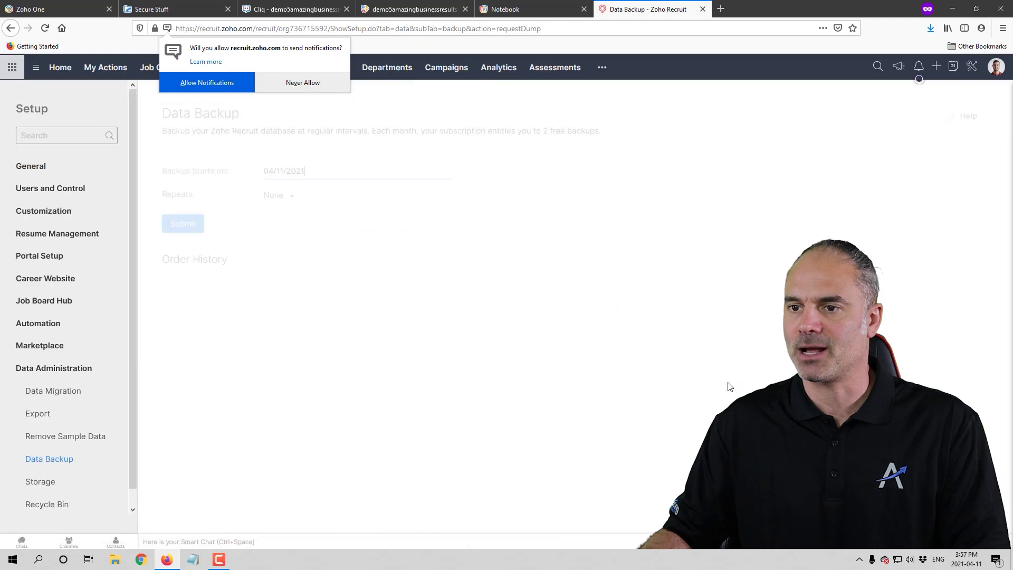
click(281, 195)
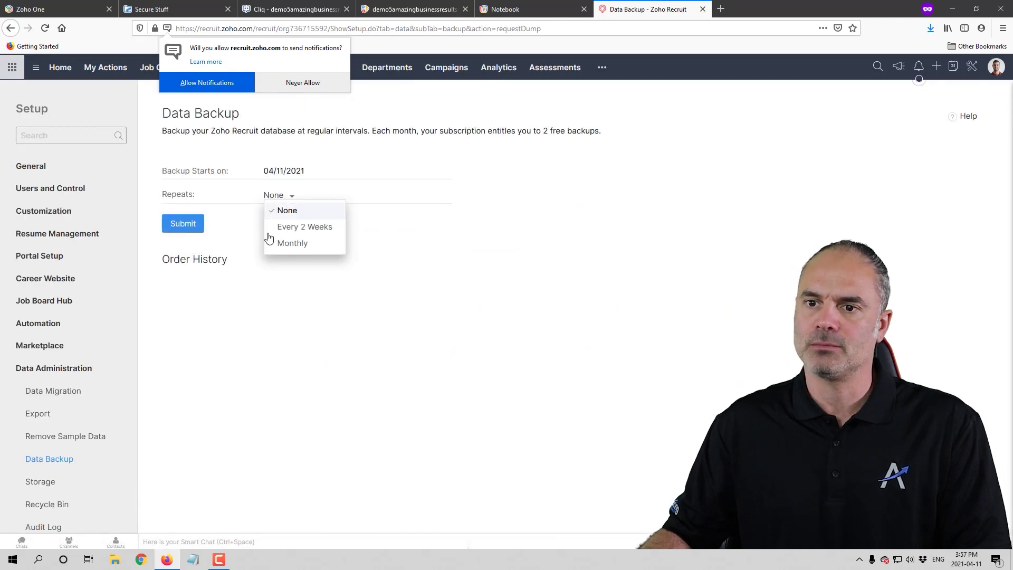
click(297, 226)
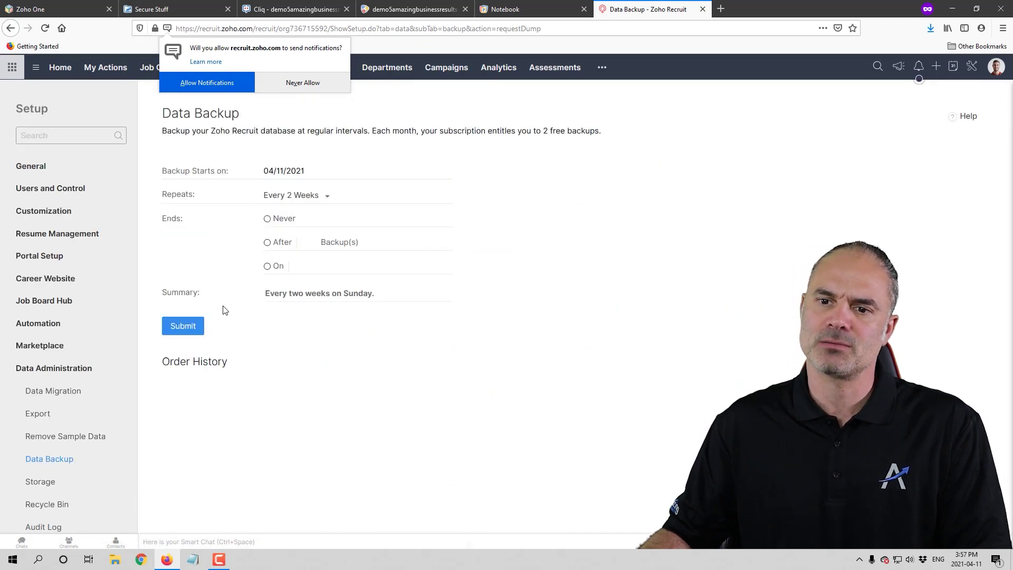
click(267, 266)
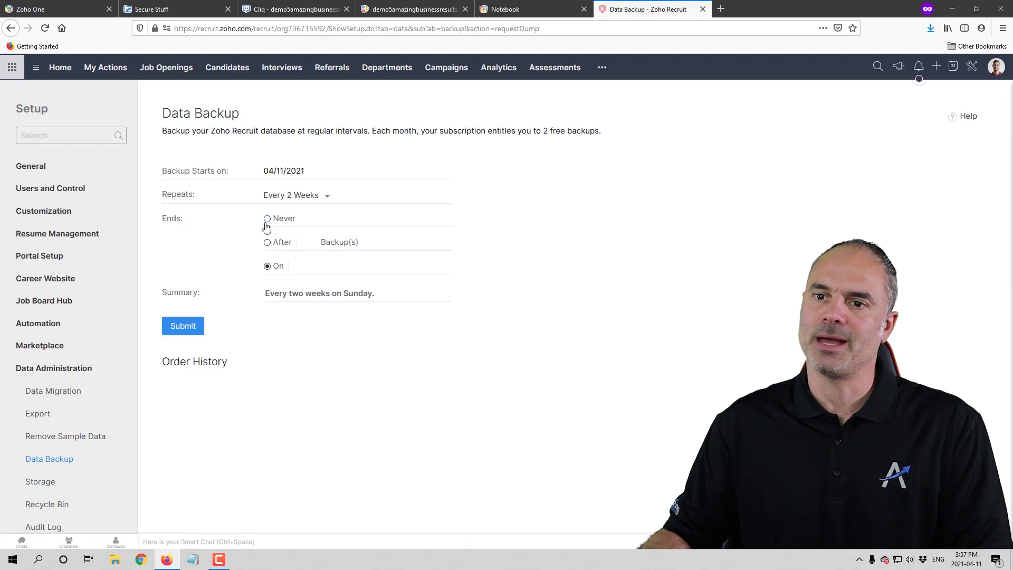
click(179, 327)
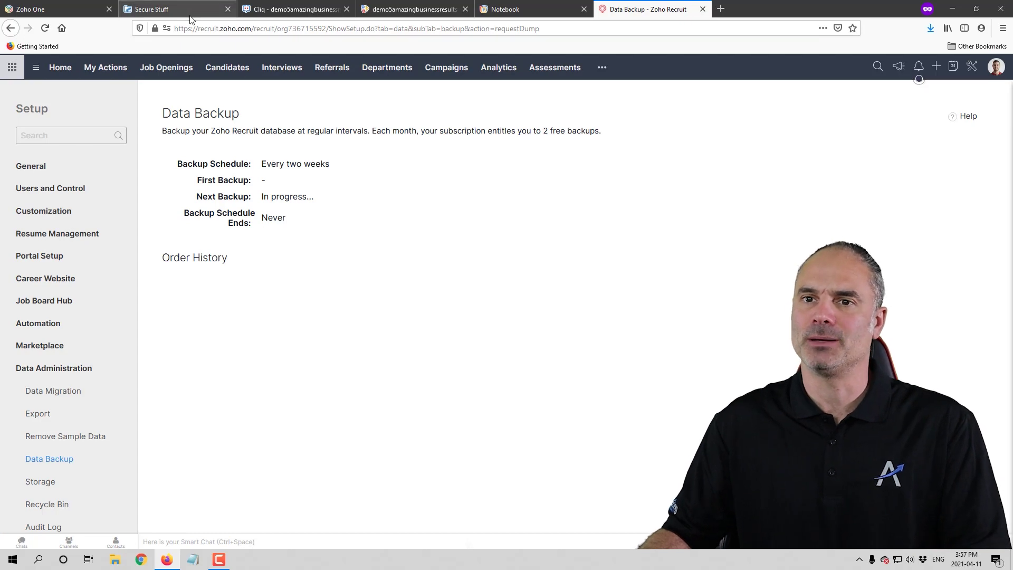
Review WorkDrive's Secure Stuff folders, and open forms.zoho.com in place of the Recruit backup page
click(158, 9)
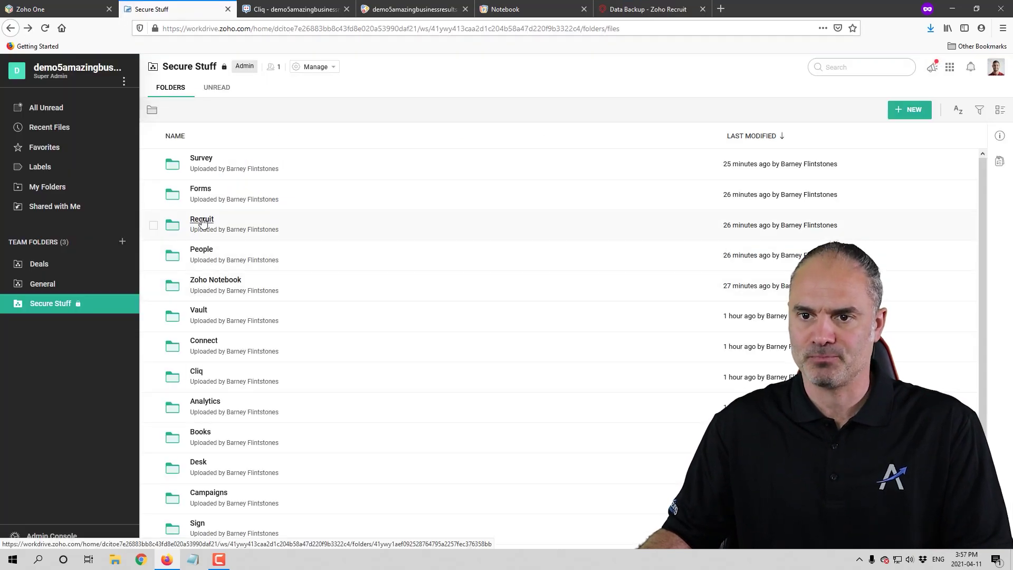
click(648, 9)
click(649, 24)
text(forms)
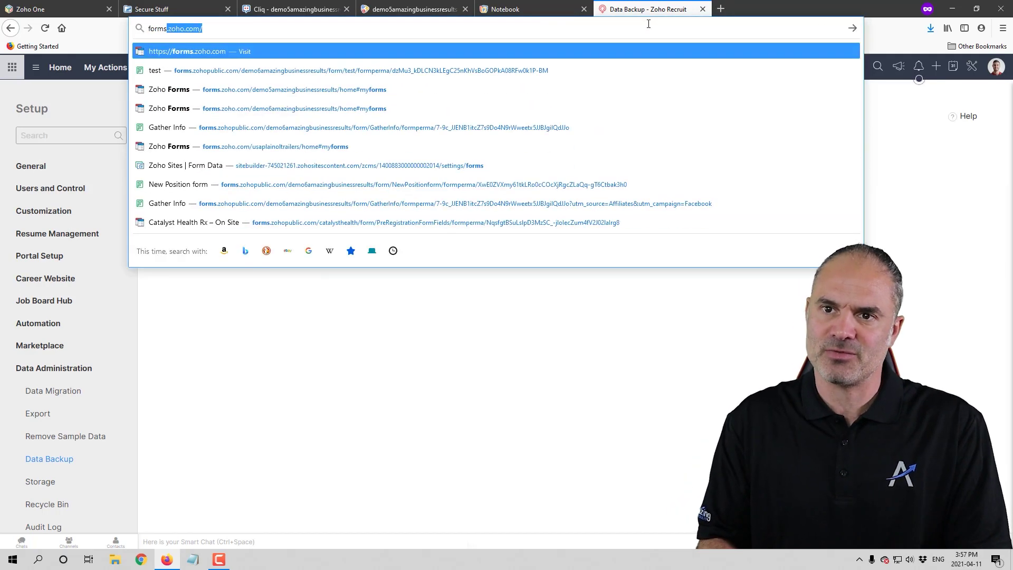
key(Return)
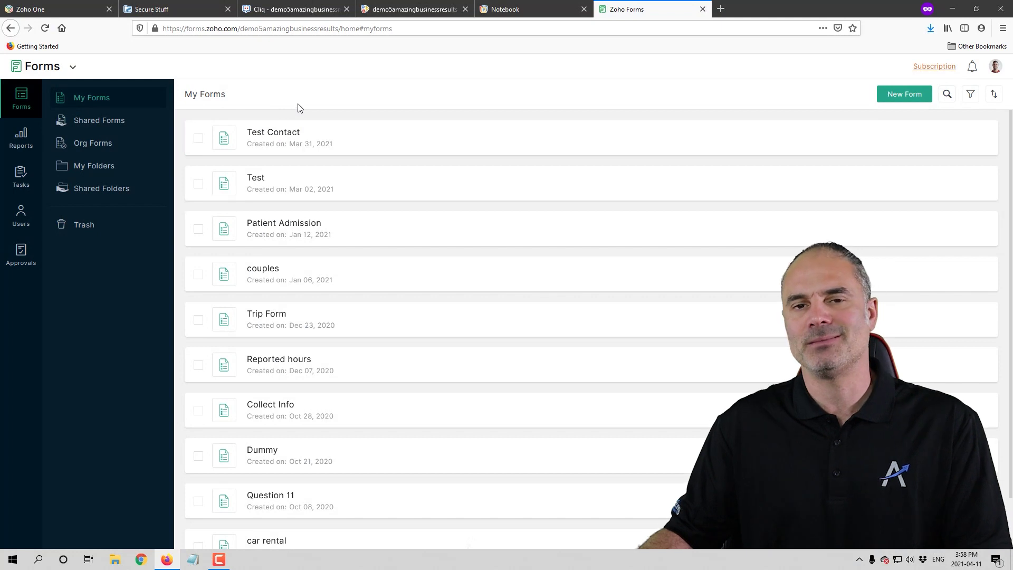
Examine the data export options for all entries of the Test Contact form, close them without exporting, and return to Secure Stuff in WorkDrive
mouse_move(307, 153)
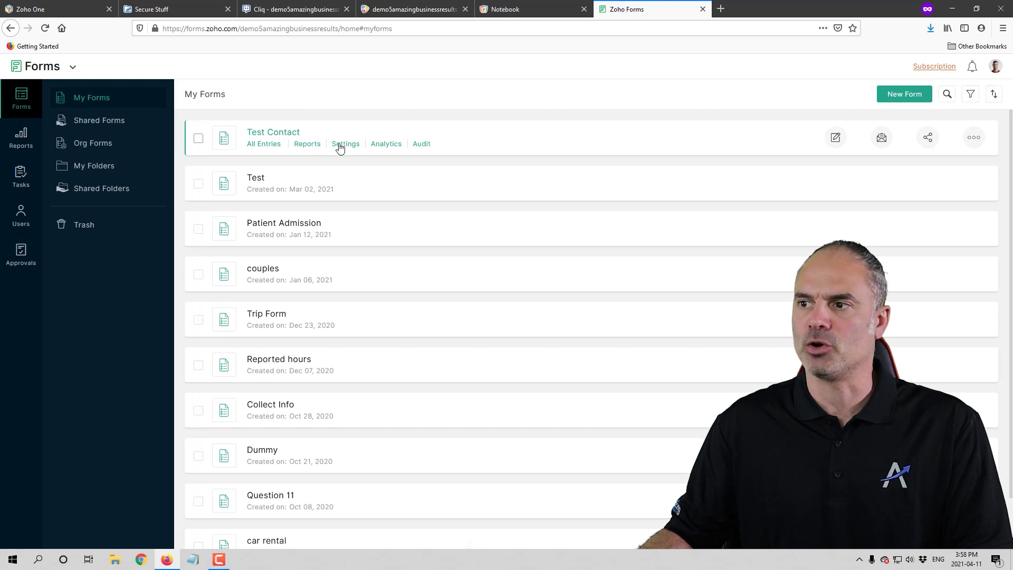
click(265, 144)
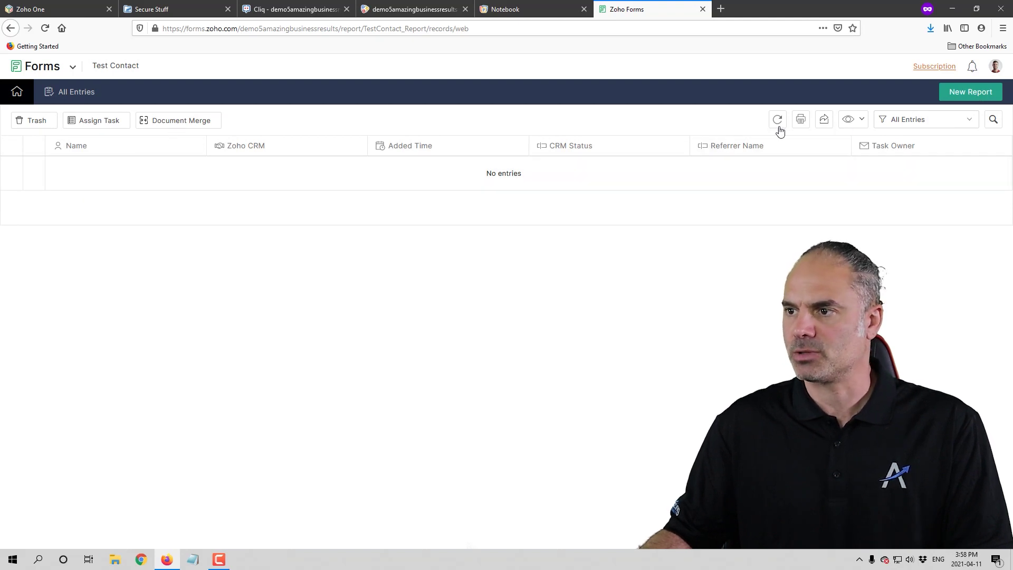
click(825, 120)
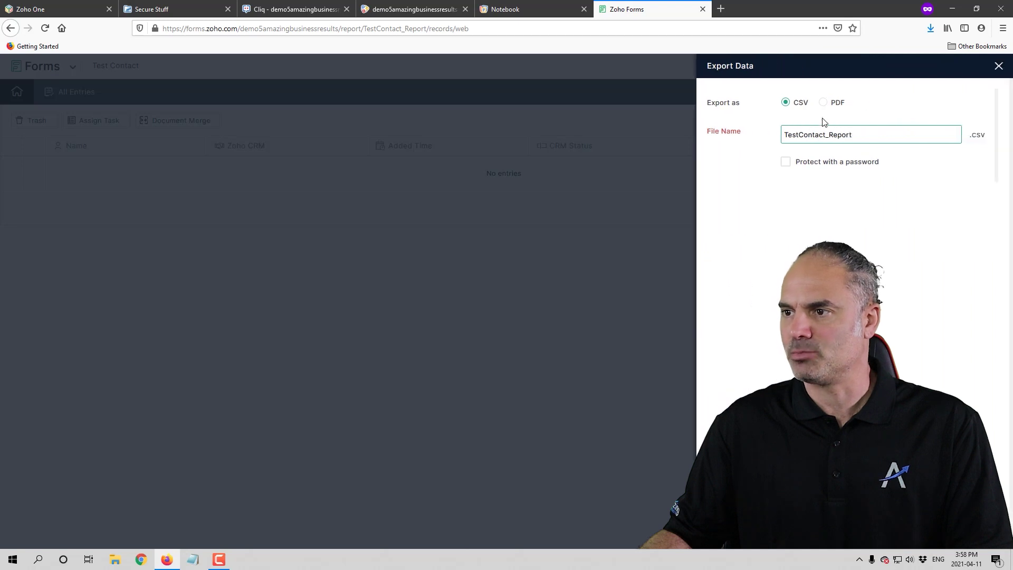
click(998, 67)
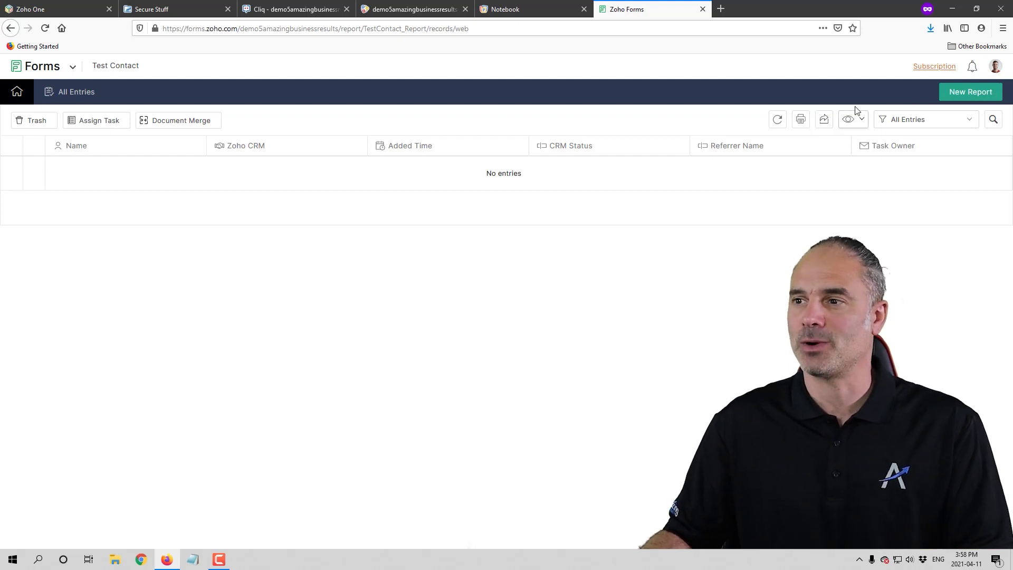
click(153, 8)
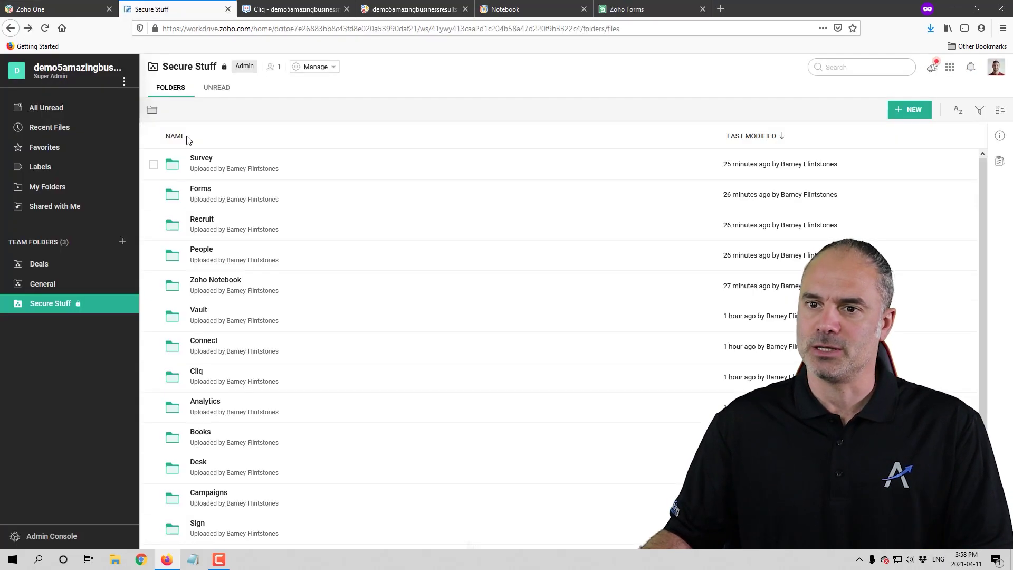
Create a subfolder named Form 1 inside the Forms folder, look inside it, and return to the Secure Stuff folder list
click(204, 190)
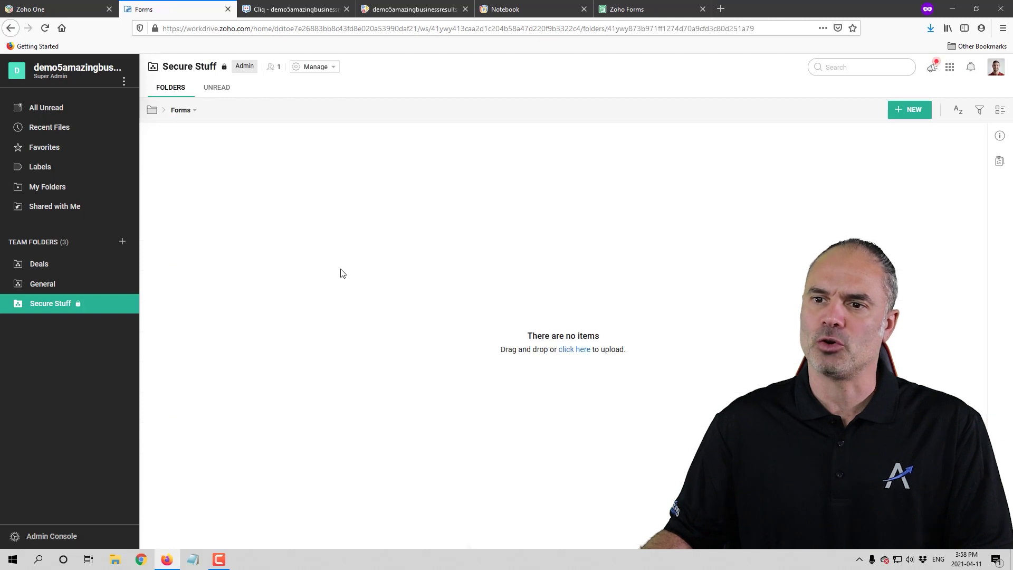
click(910, 109)
click(860, 135)
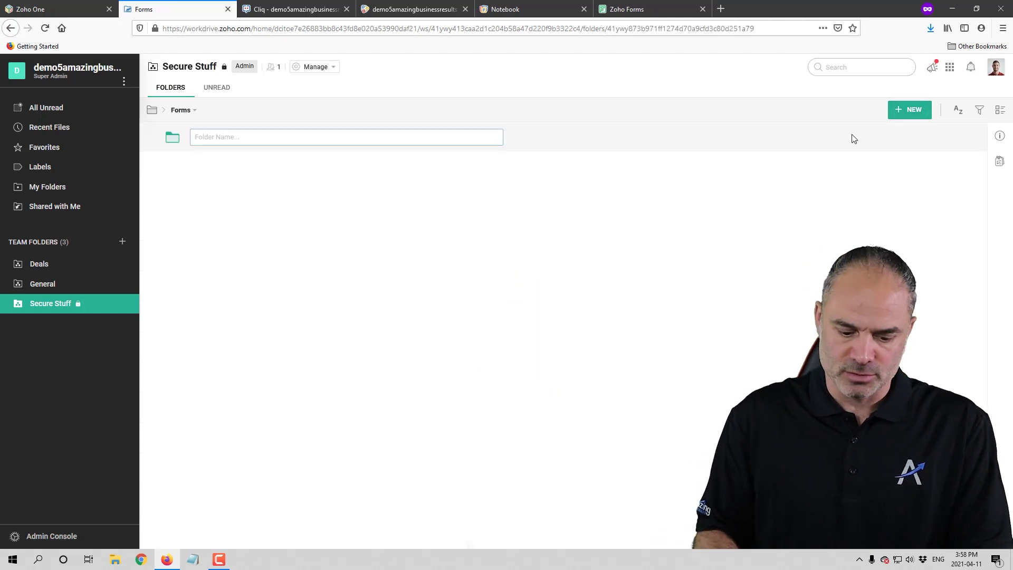
text(Form 1)
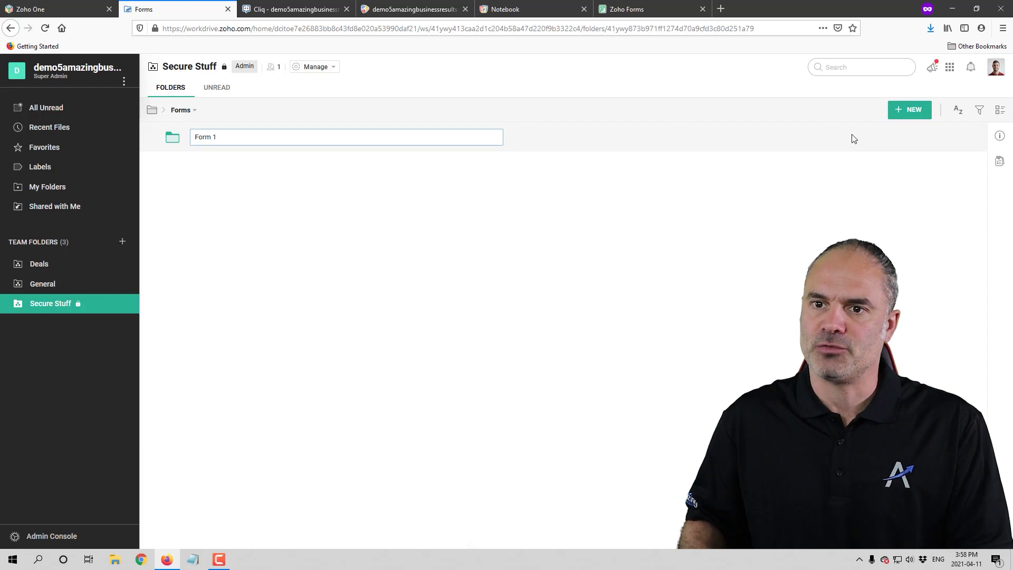
key(Return)
click(210, 160)
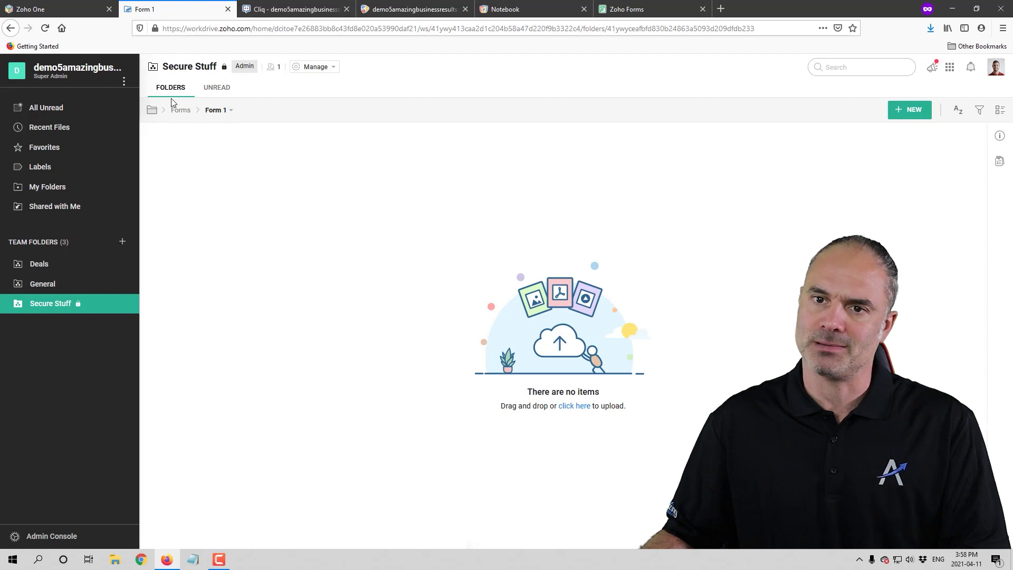
click(34, 304)
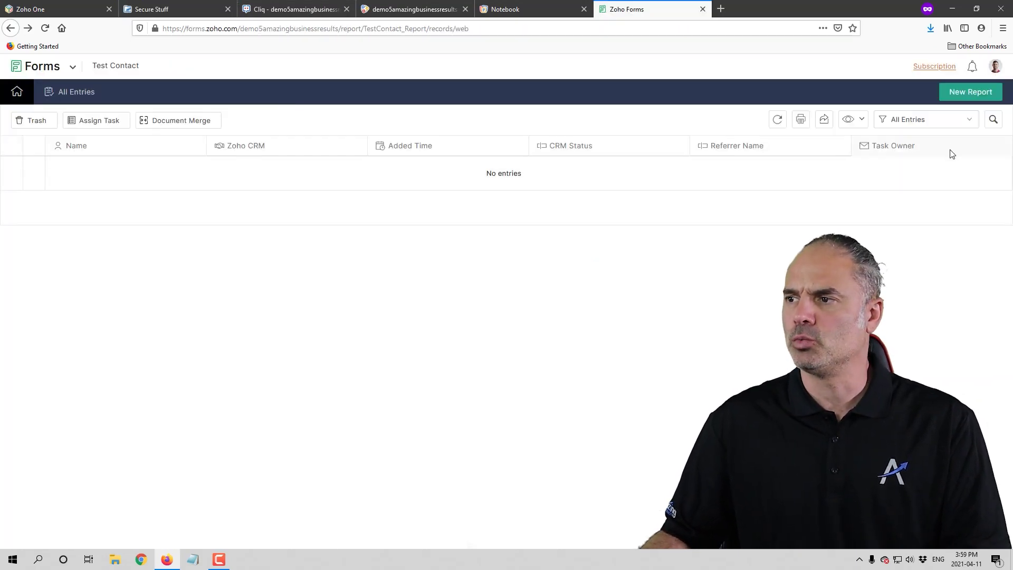
Examine the new data export options in the Zoho Forms control panel for the Test Contact form, and close Zoho Forms without exporting
click(995, 68)
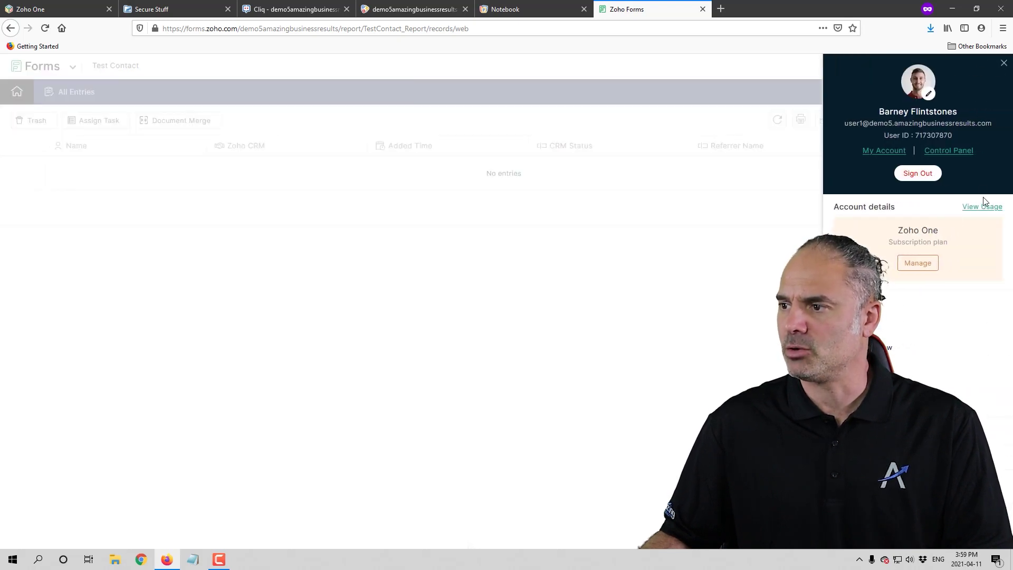
click(954, 151)
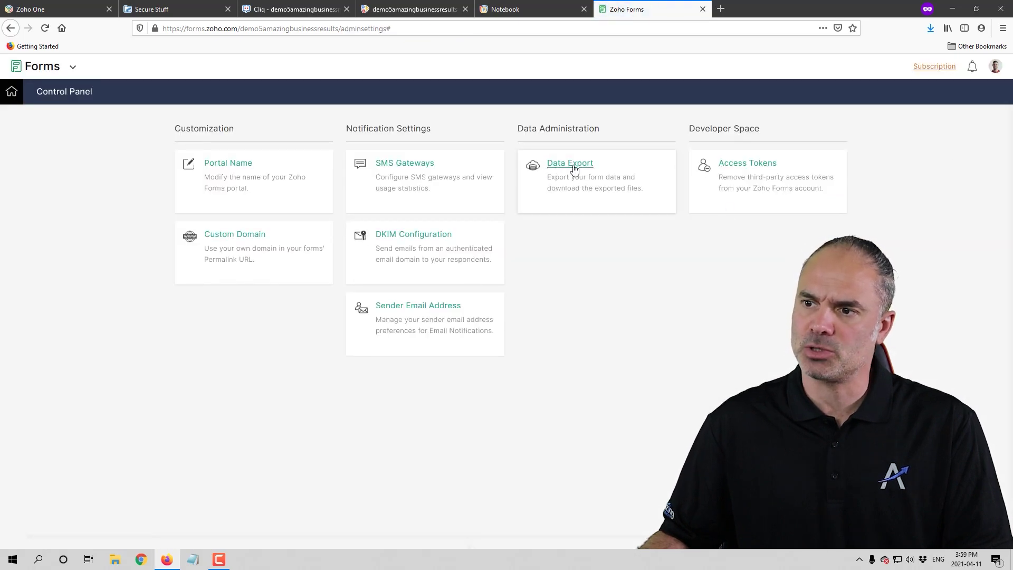
click(574, 167)
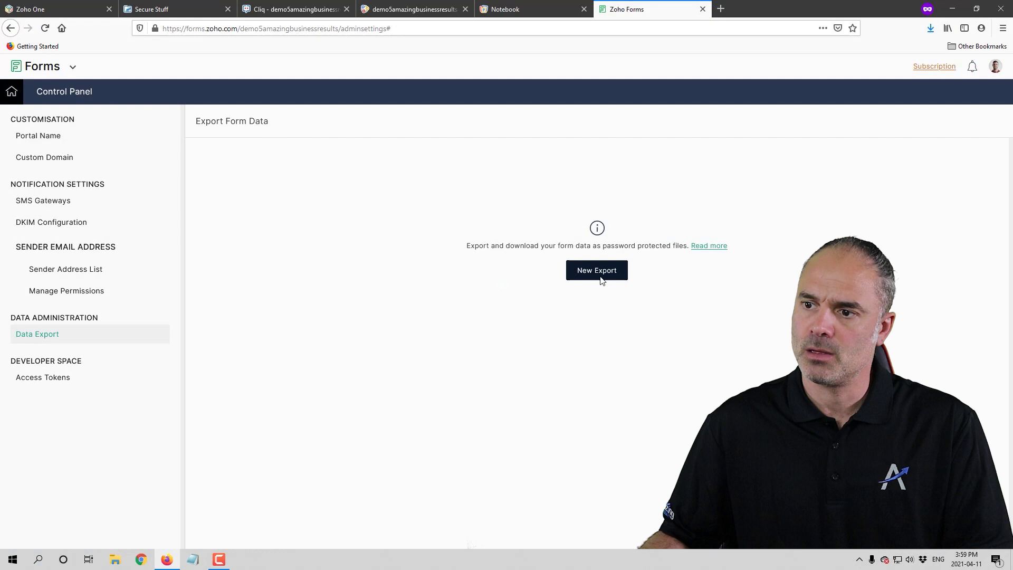
click(596, 271)
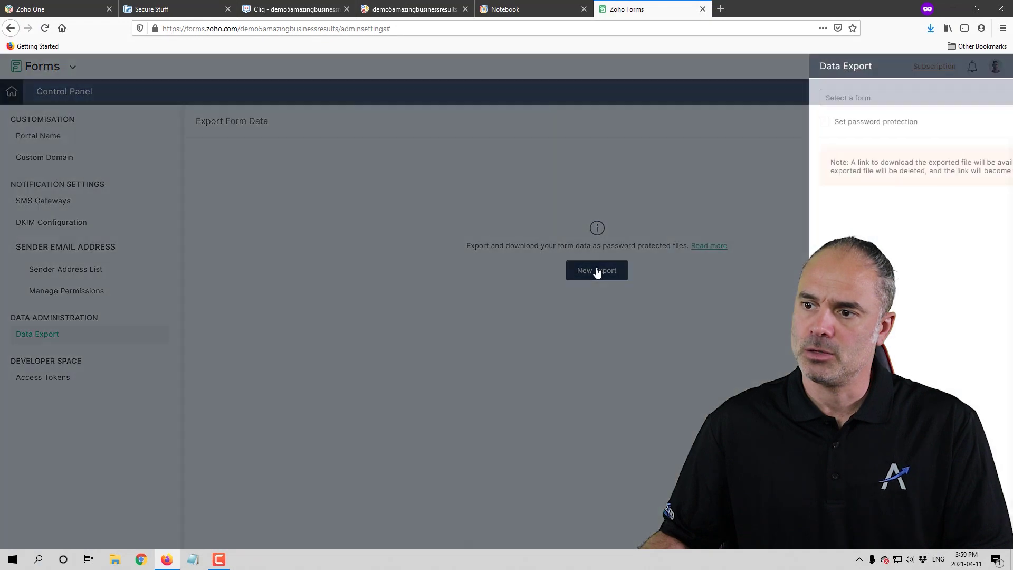
click(753, 101)
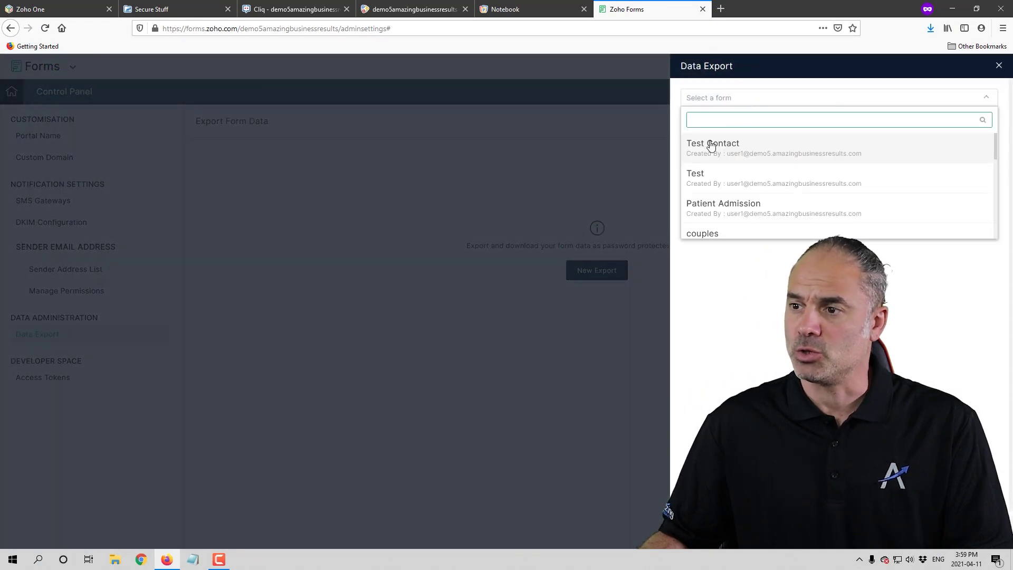
click(739, 153)
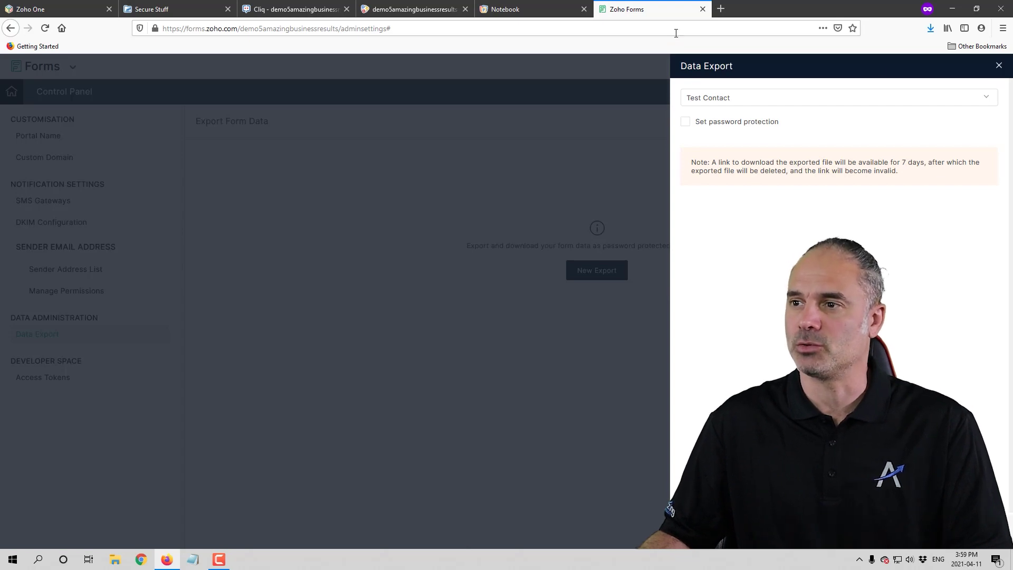
key(ctrl+w)
Open Zoho Survey at survey.zoho.com/survey/newui in place of the Notebook page
click(528, 11)
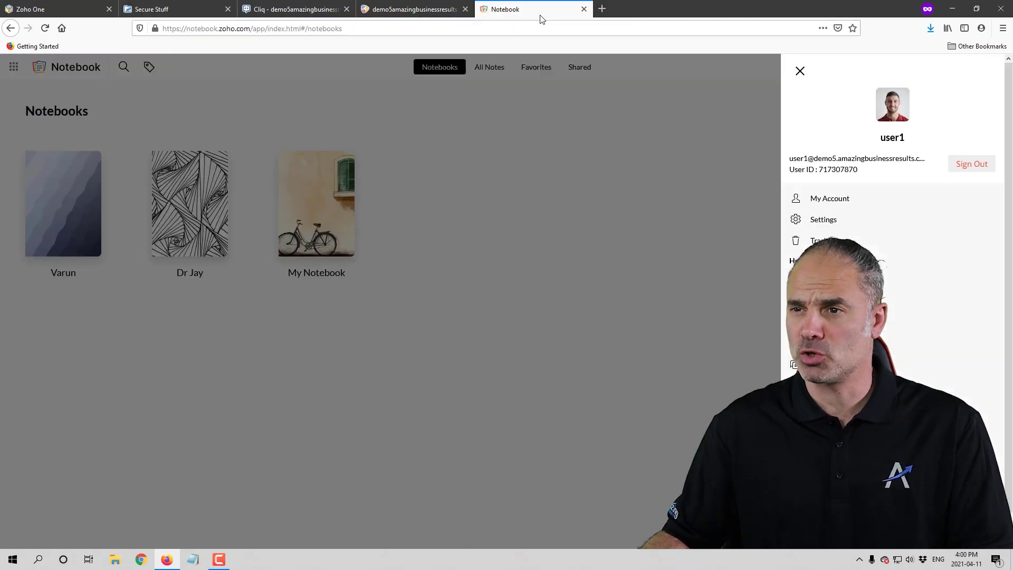
click(520, 28)
text(survey)
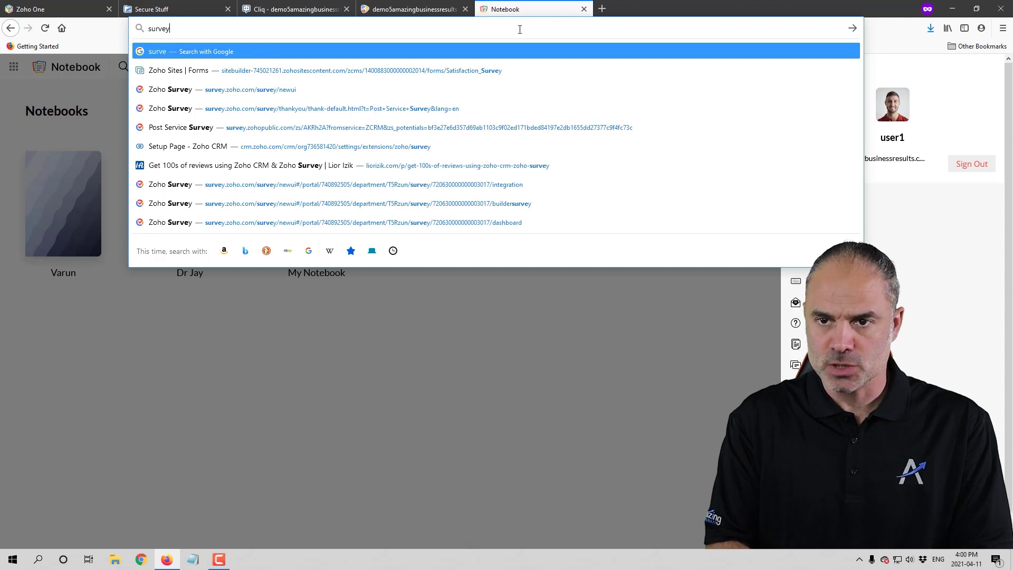
key(Down)
key(Down)
key(Return)
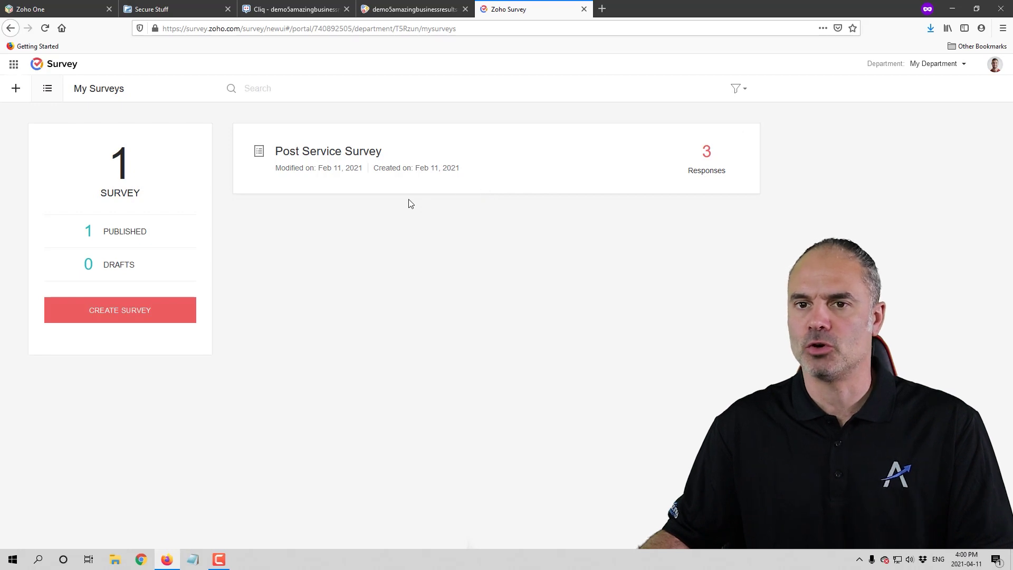
Export the Post Service Survey's default report as a CSV file named Post Service Survey, without password protection
click(358, 154)
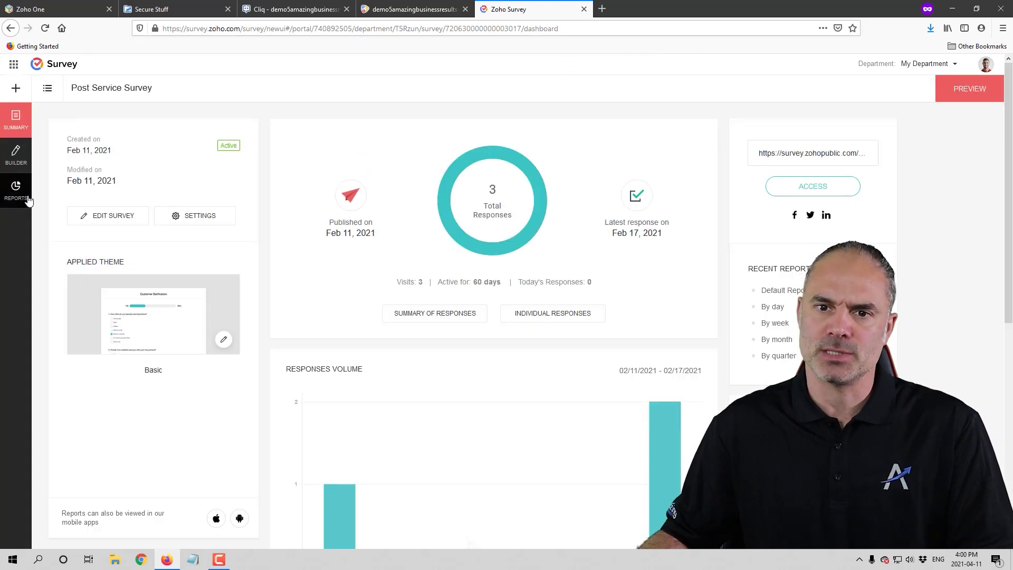
click(14, 190)
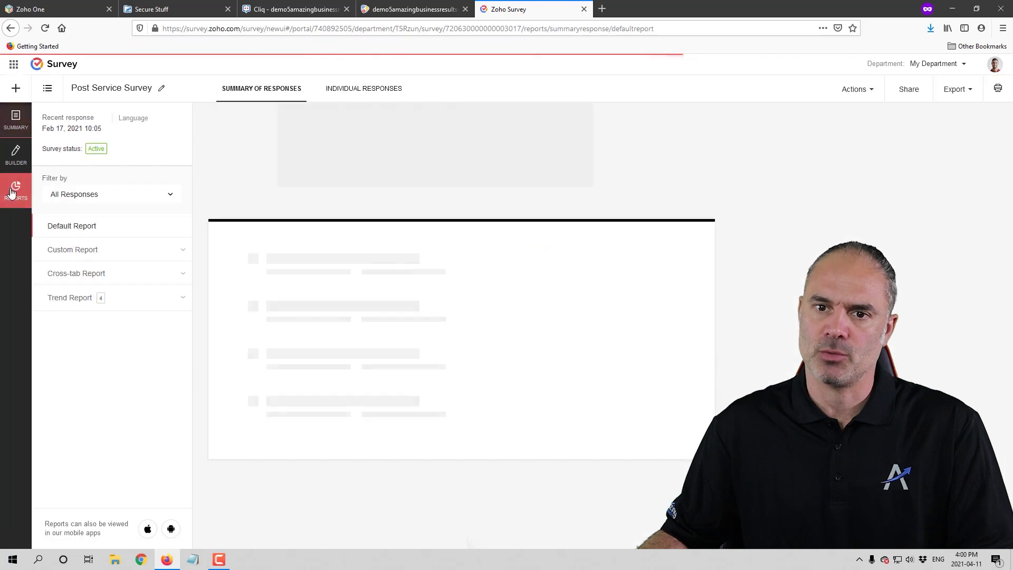
click(945, 91)
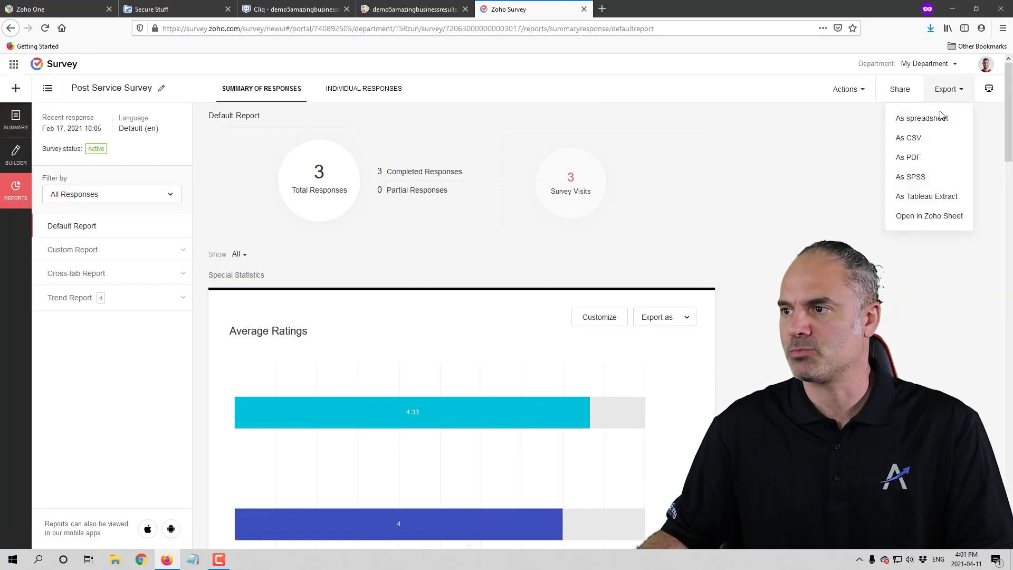
click(912, 138)
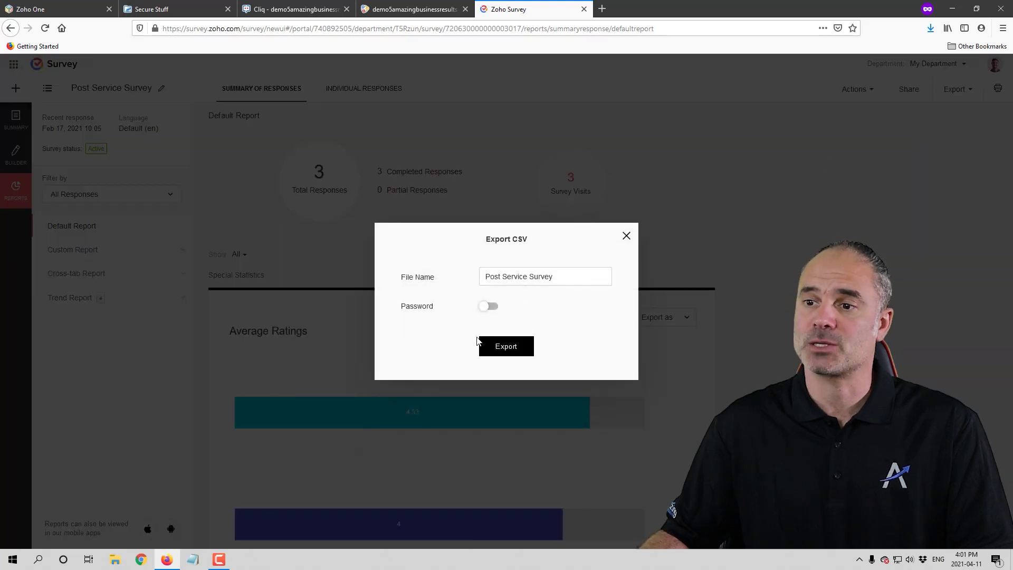
click(507, 347)
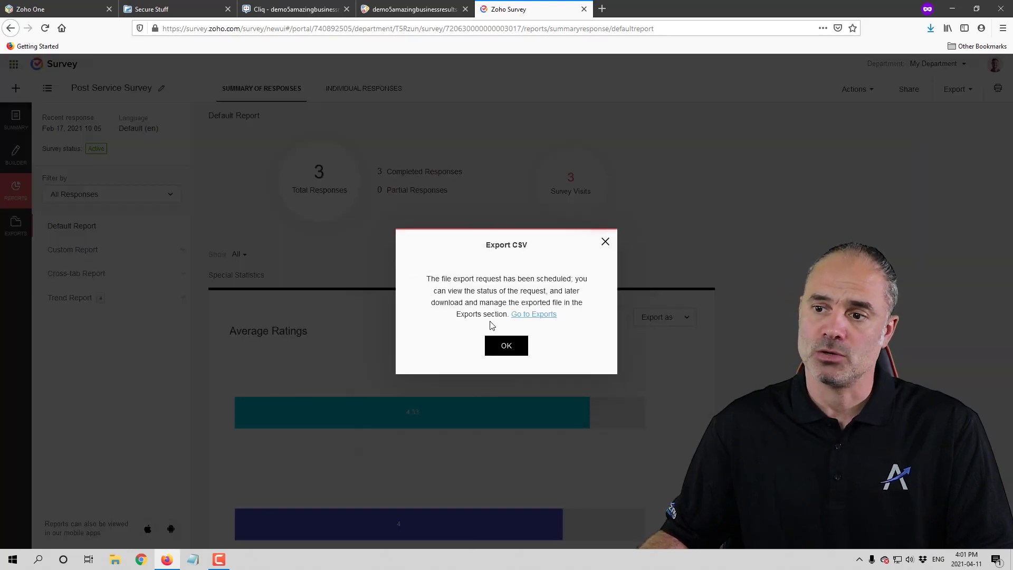
click(505, 350)
Open the Post Service Survey report in Zoho Sheet and review the file formats offered for downloading it
click(952, 91)
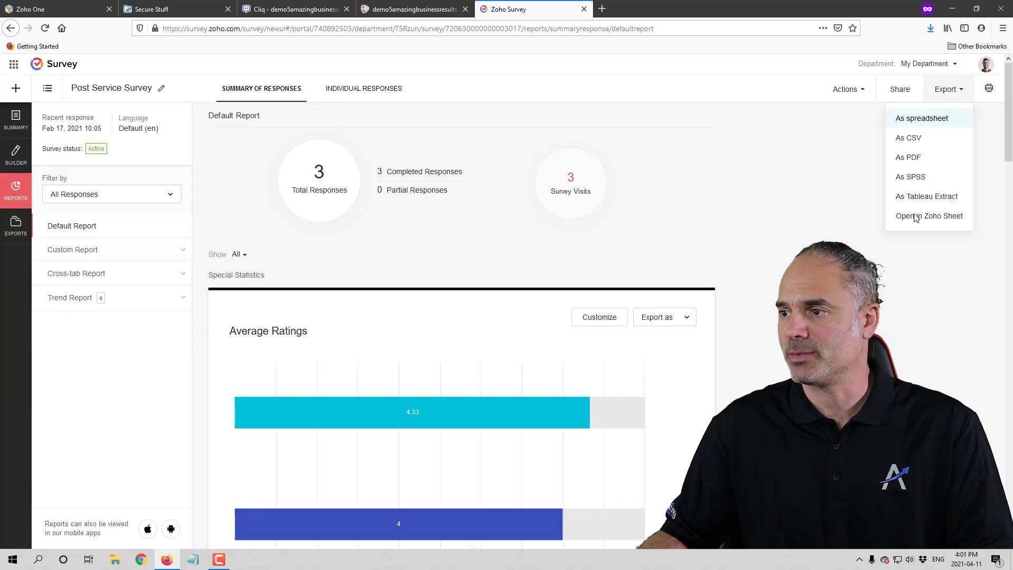
click(929, 218)
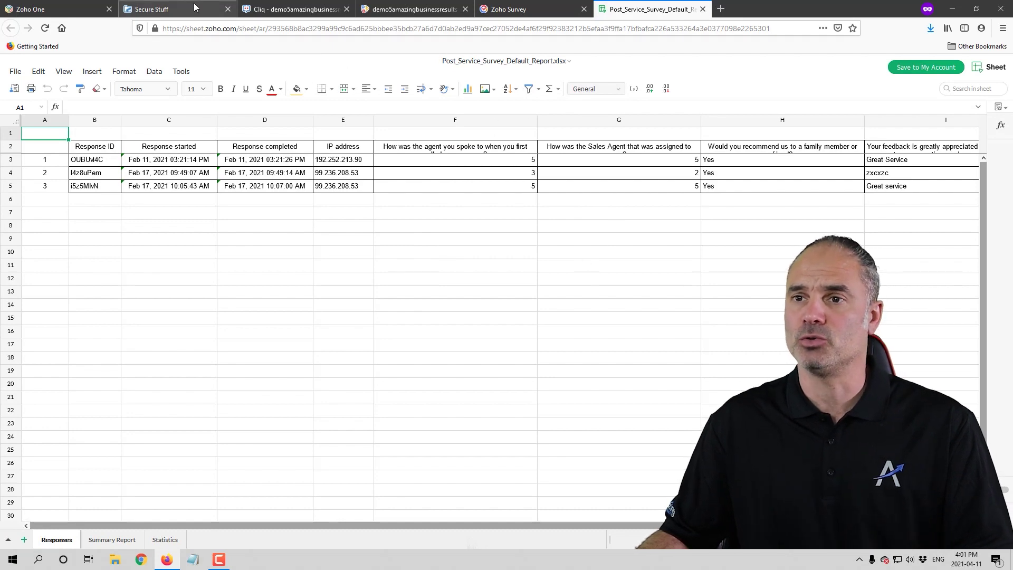
click(15, 72)
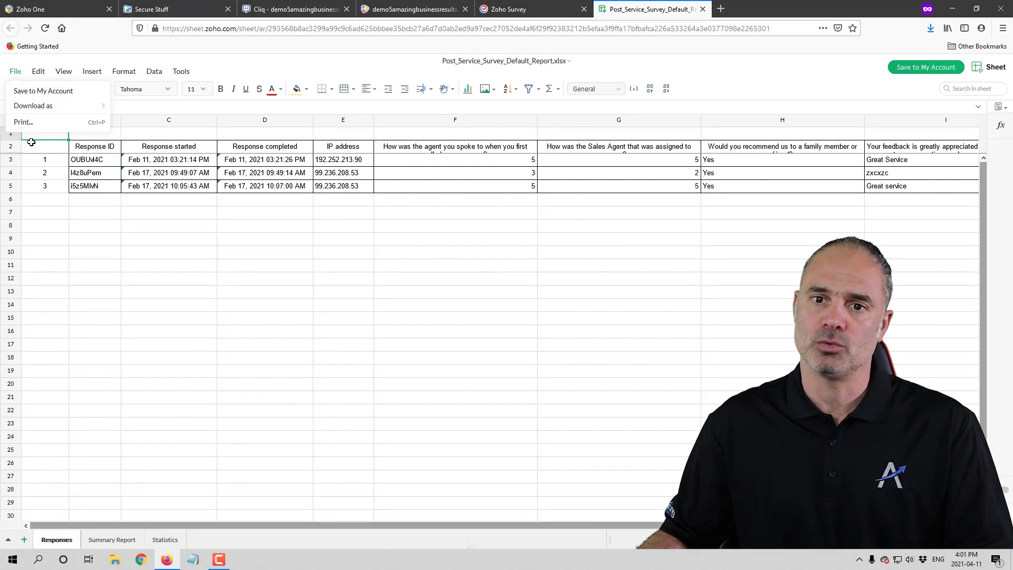
mouse_move(74, 106)
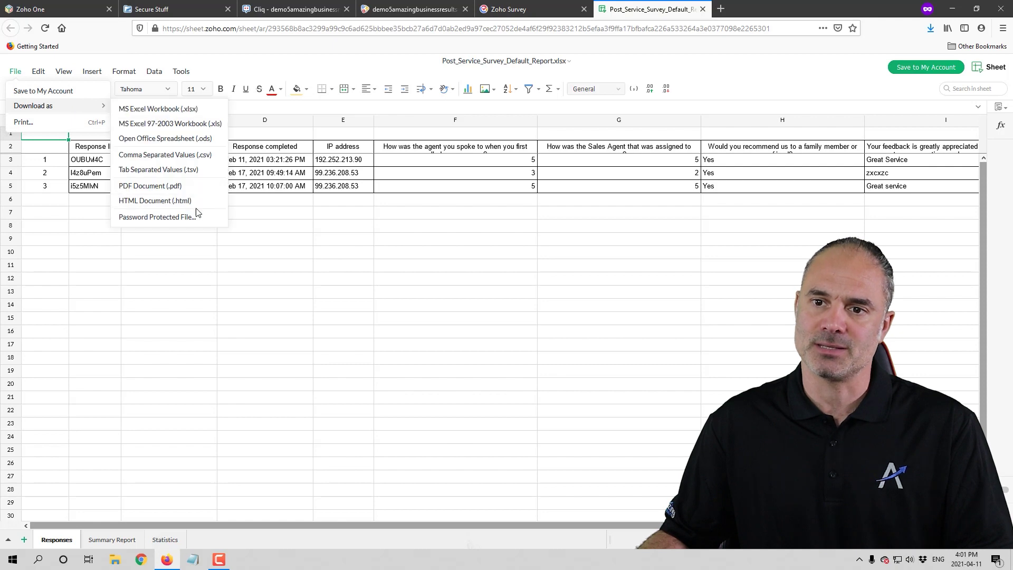
Switch to WorkDrive, open the Survey folder in Secure Stuff, and start a file upload there
click(151, 9)
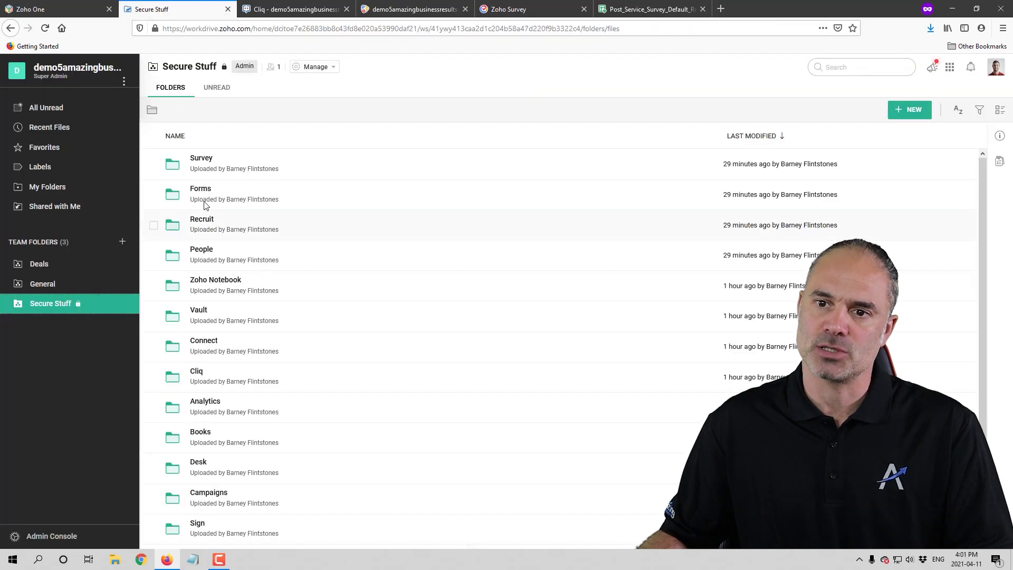
click(200, 157)
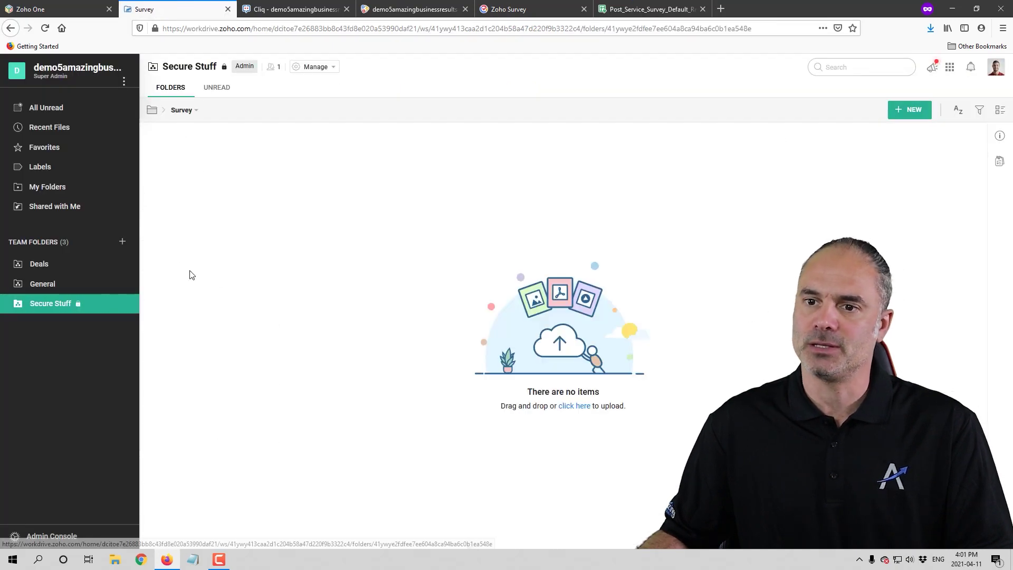
click(581, 407)
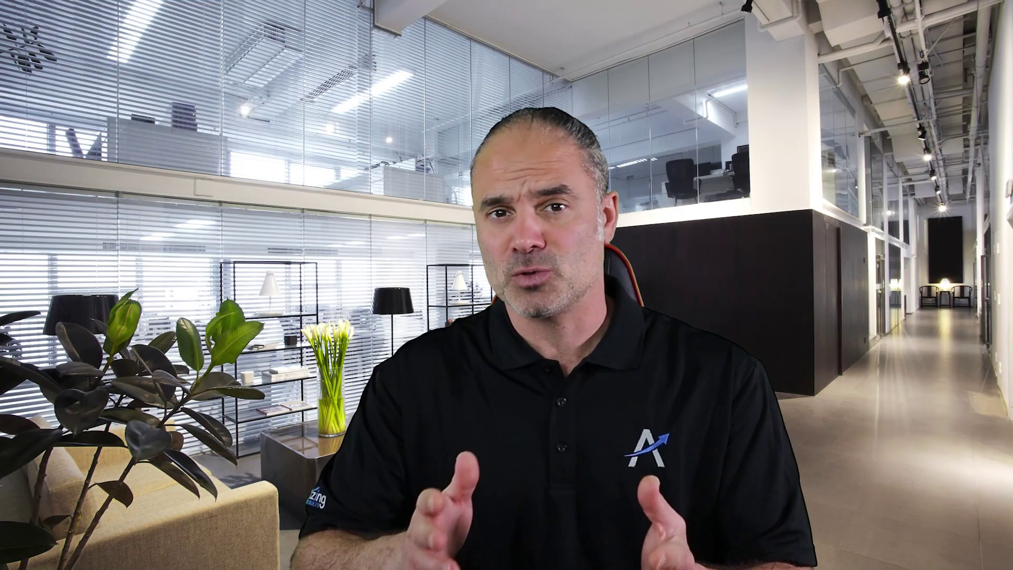